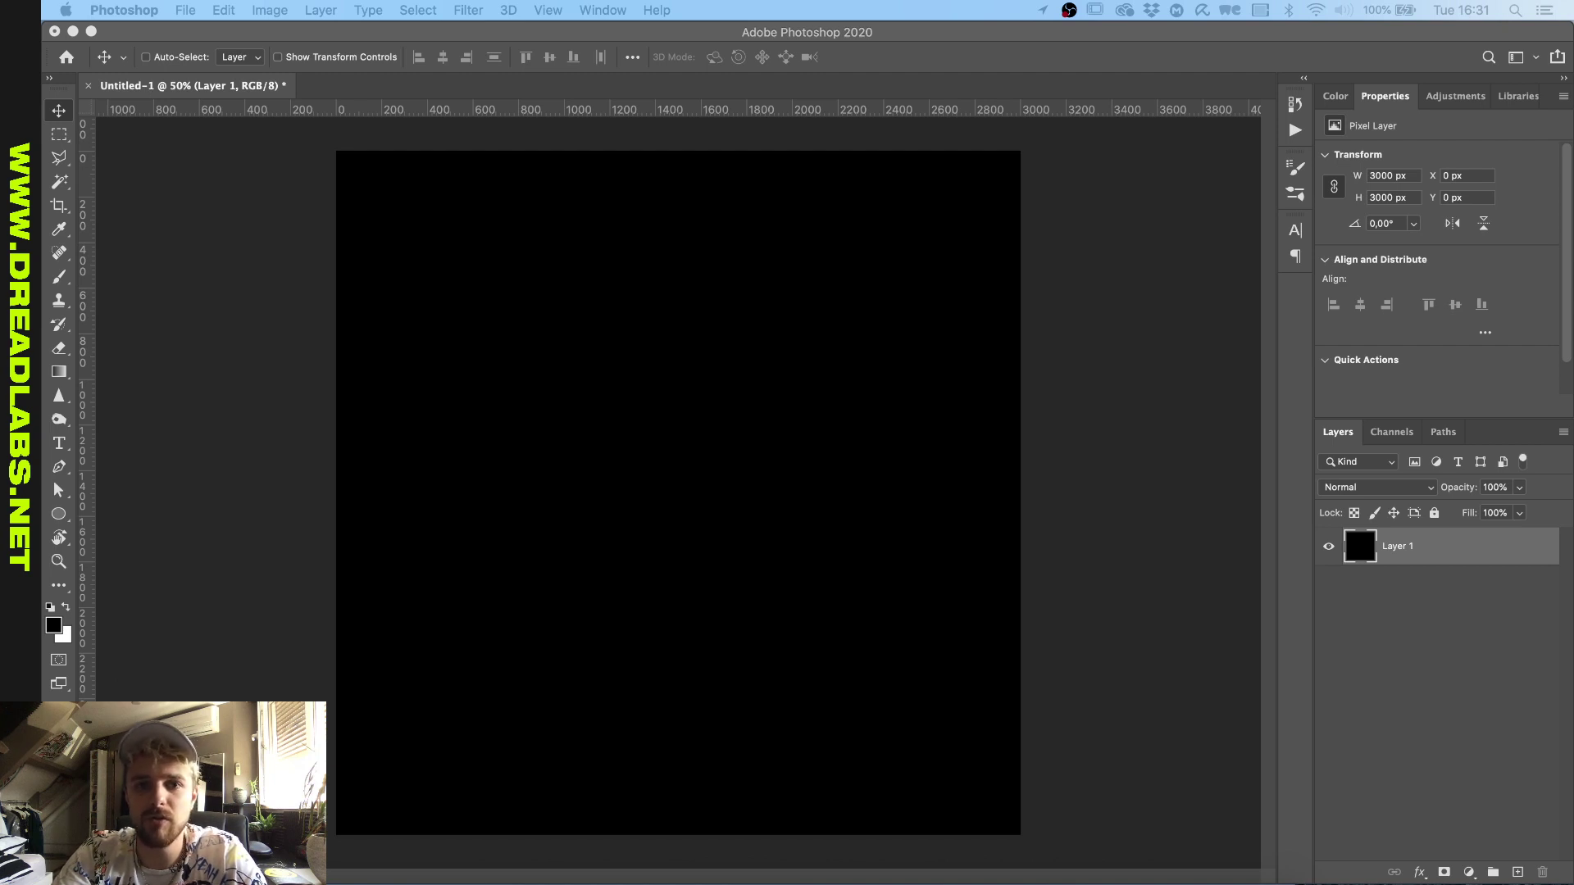
- Replace Layer 1's solid black with a black-and-white Filter > Render > Clouds texture
{"action": "left_click", "coordinate": [492, 38]}
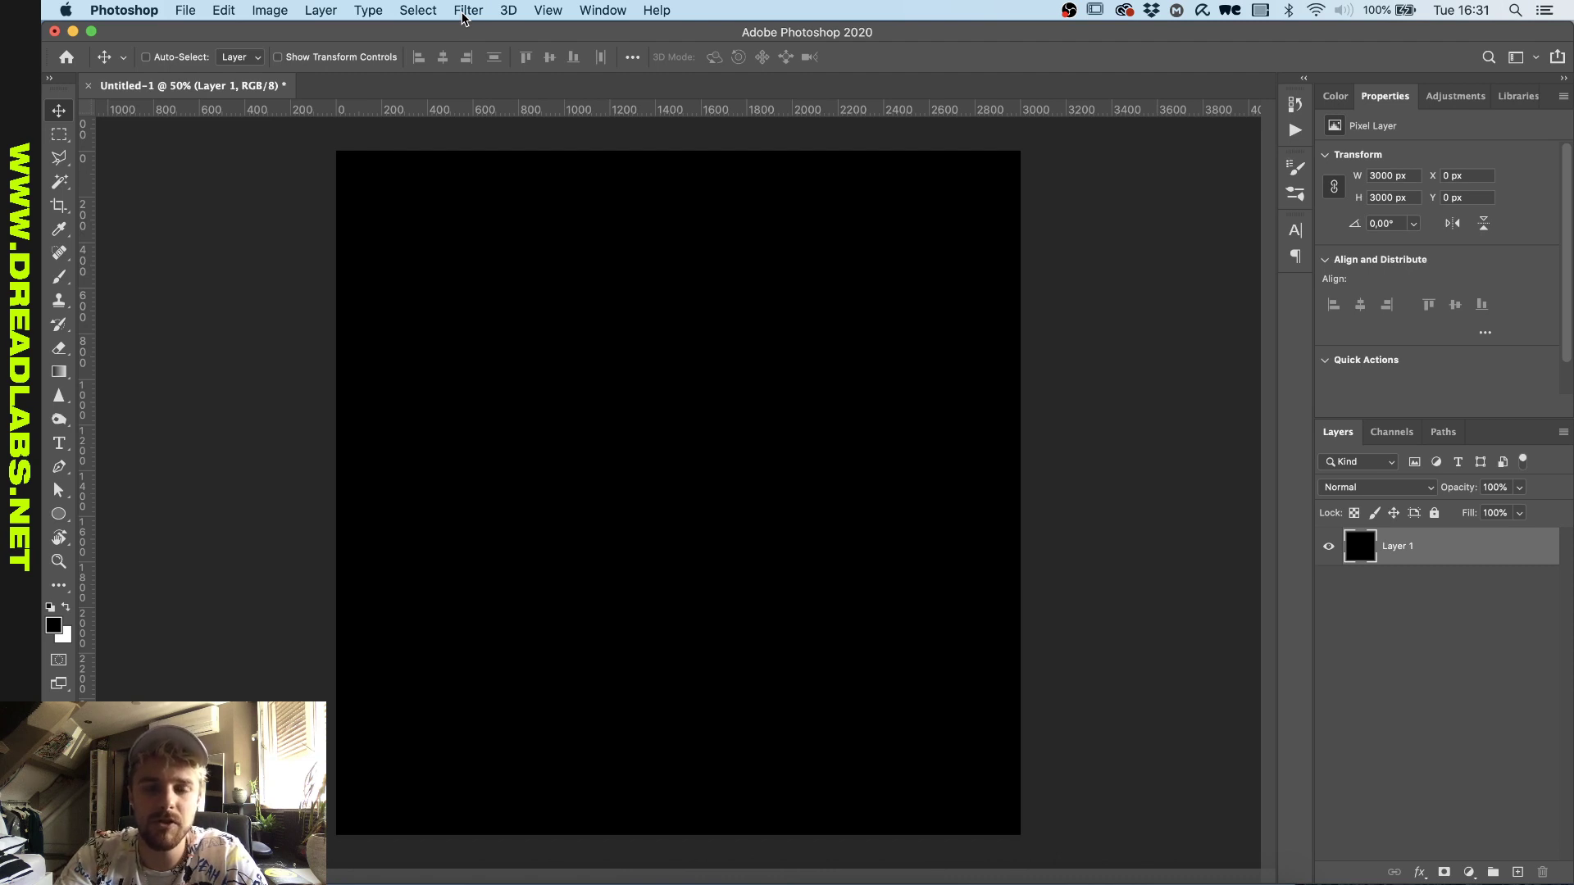
{"action": "left_click", "coordinate": [466, 10]}
{"action": "mouse_move", "coordinate": [551, 316]}
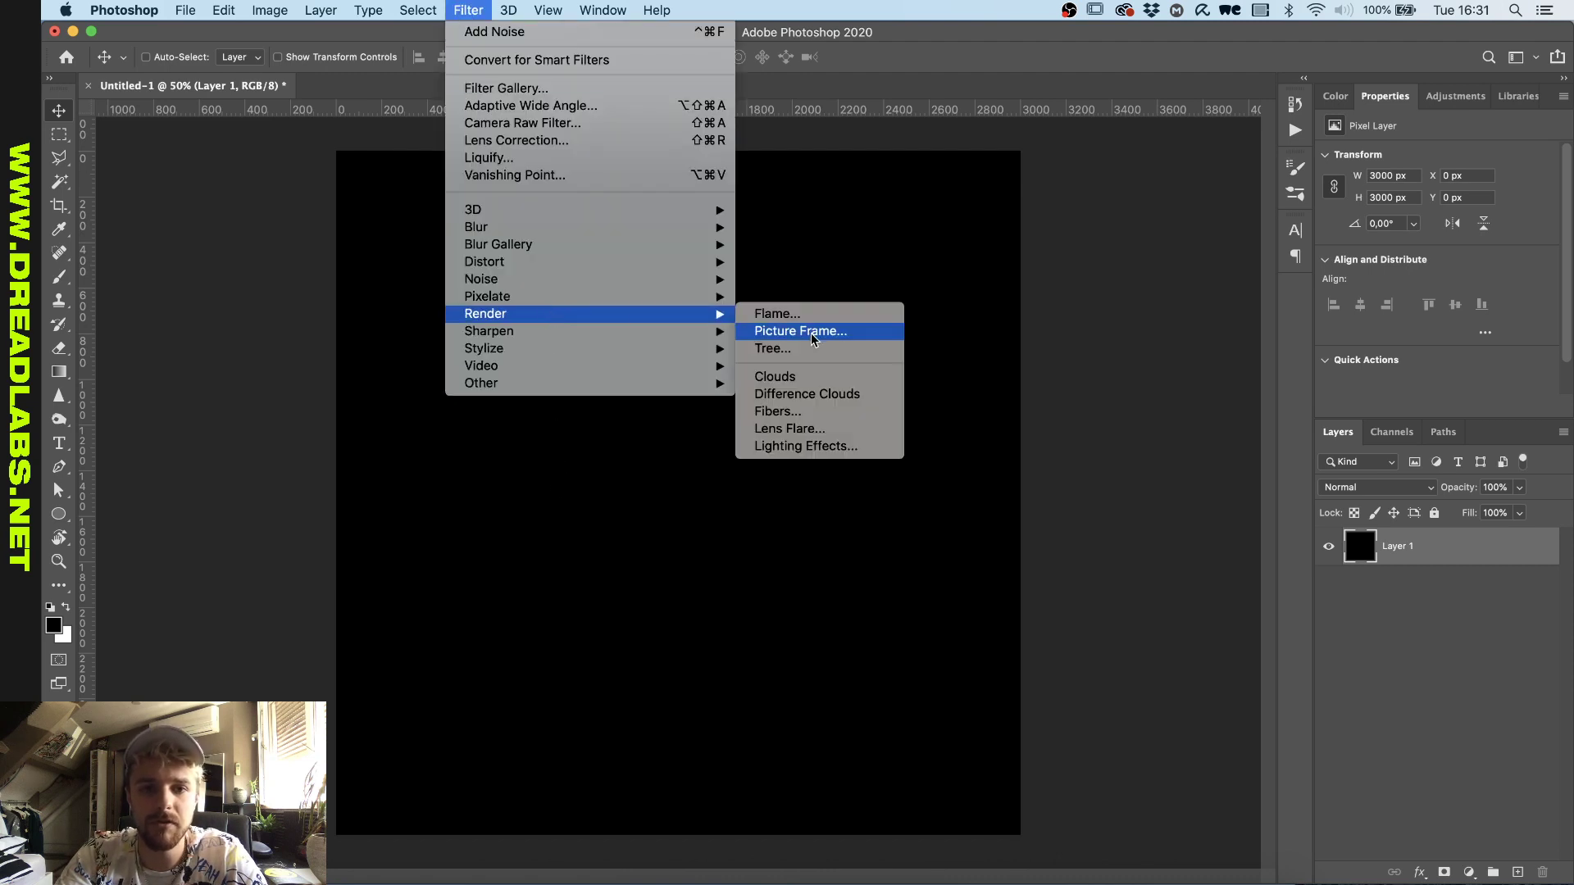
{"action": "left_click", "coordinate": [804, 381]}
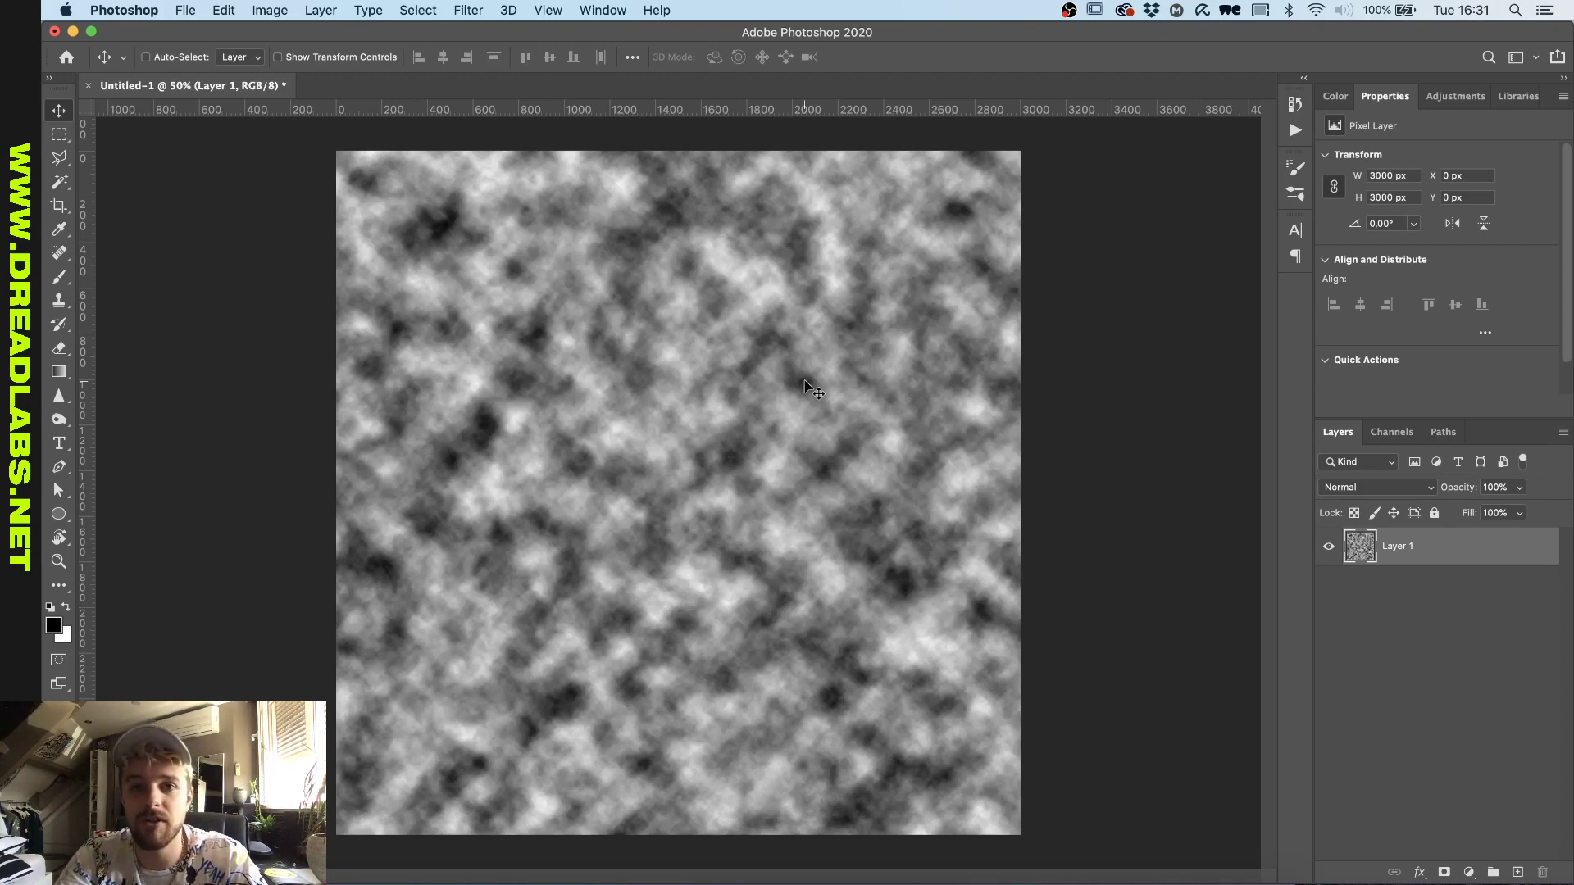
{"action": "scroll", "coordinate": [804, 385], "scroll_direction": "down", "scroll_amount": 1}
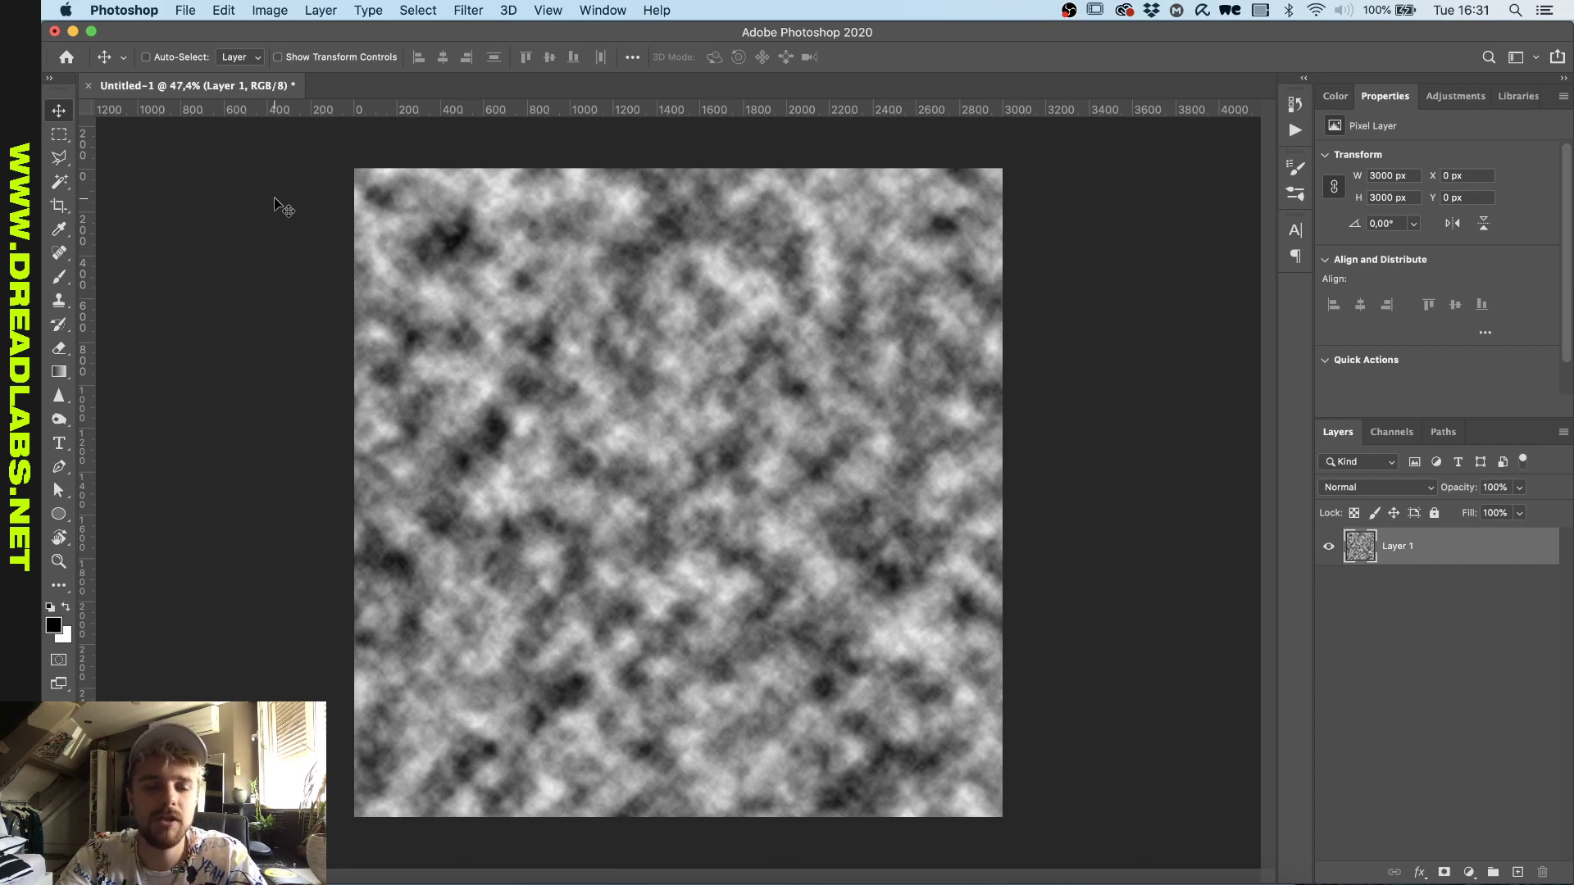
{"action": "left_click", "coordinate": [476, 13]}
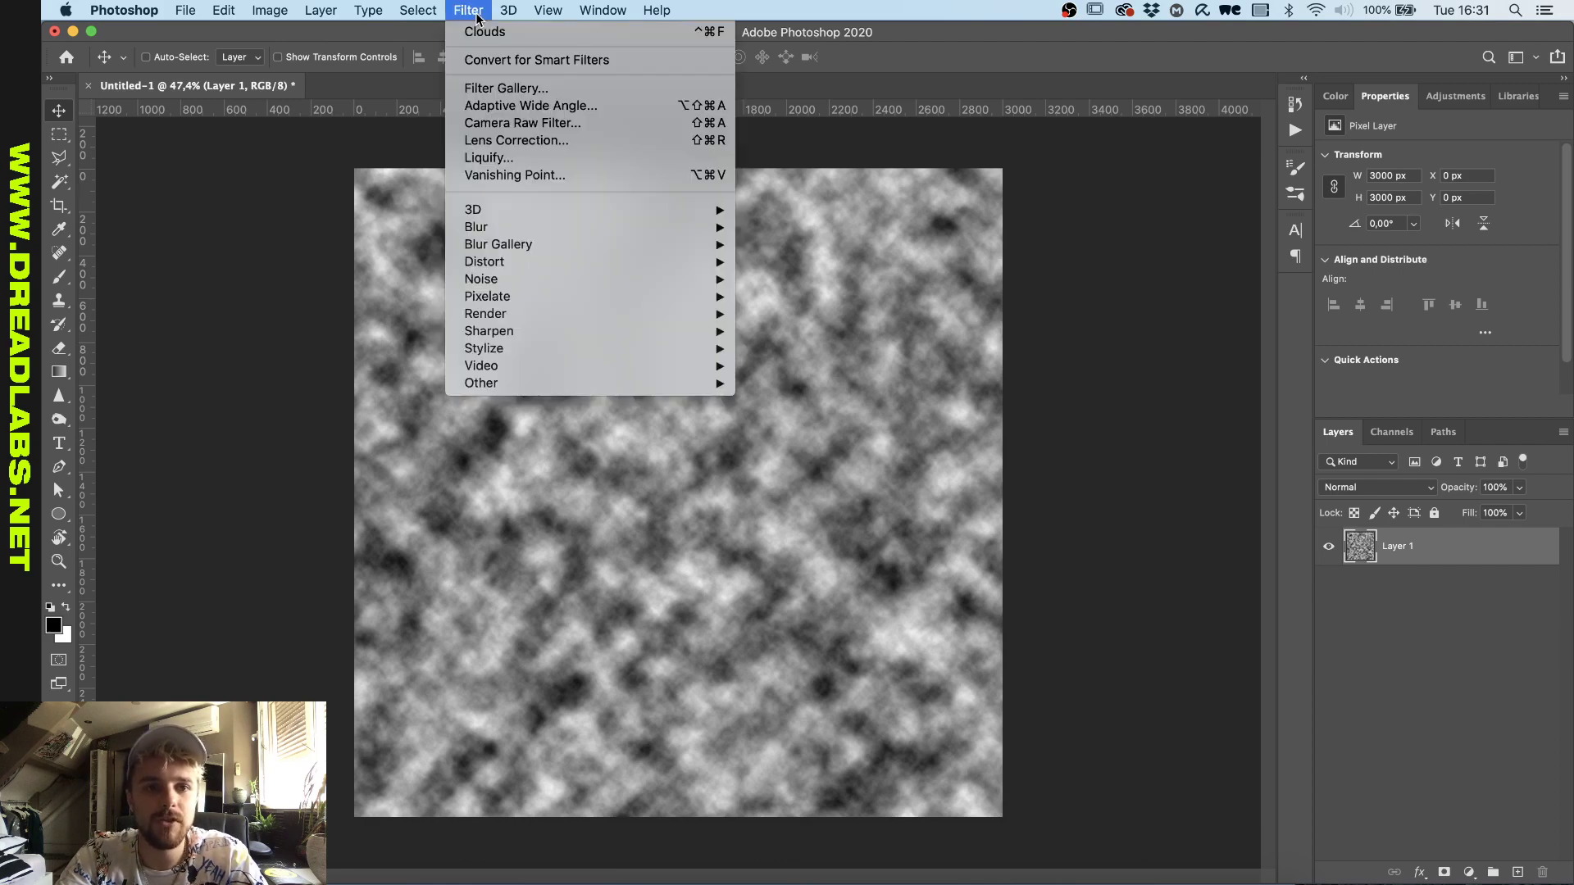
- Drag Liquify's Forward Warp across the clouds to swirl them, then apply the warp
{"action": "left_click", "coordinate": [495, 156]}
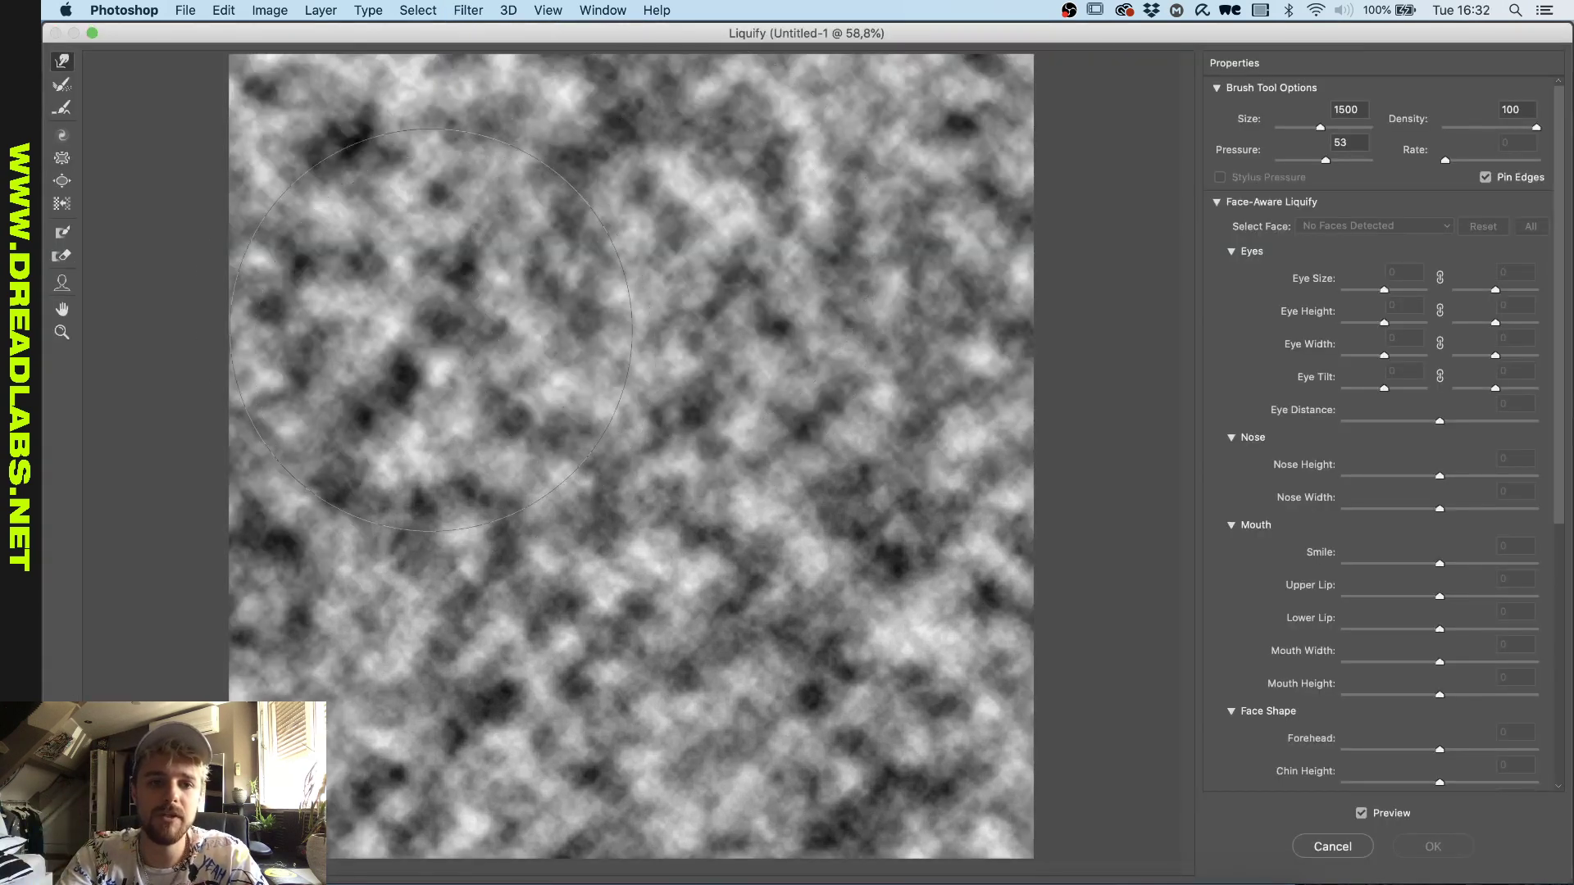
{"action": "mouse_move", "coordinate": [369, 344]}
{"action": "left_mouse_down"}
{"action": "mouse_move", "coordinate": [672, 262]}
{"action": "mouse_move", "coordinate": [290, 484]}
{"action": "mouse_move", "coordinate": [344, 648]}
{"action": "mouse_move", "coordinate": [948, 603]}
{"action": "mouse_move", "coordinate": [570, 498]}
{"action": "mouse_move", "coordinate": [1107, 172]}
{"action": "mouse_move", "coordinate": [475, 213]}
{"action": "mouse_move", "coordinate": [205, 328]}
{"action": "mouse_move", "coordinate": [144, 395]}
{"action": "mouse_move", "coordinate": [90, 410]}
{"action": "mouse_move", "coordinate": [951, 279]}
{"action": "mouse_move", "coordinate": [533, 394]}
{"action": "mouse_move", "coordinate": [721, 377]}
{"action": "mouse_move", "coordinate": [947, 475]}
{"action": "left_mouse_up"}
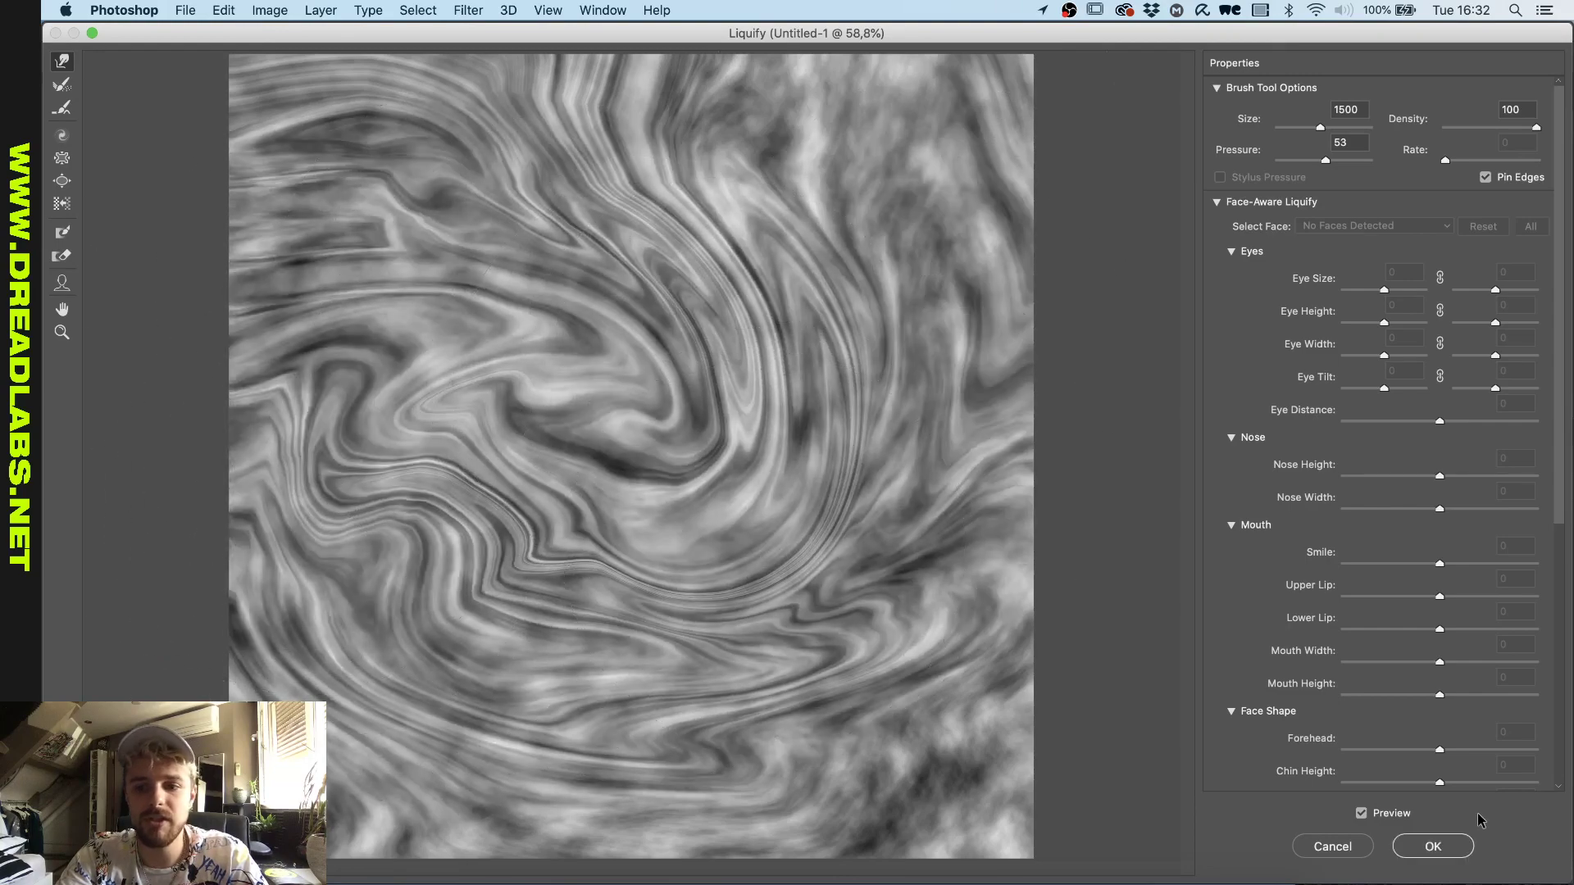
{"action": "key", "text": "Return"}
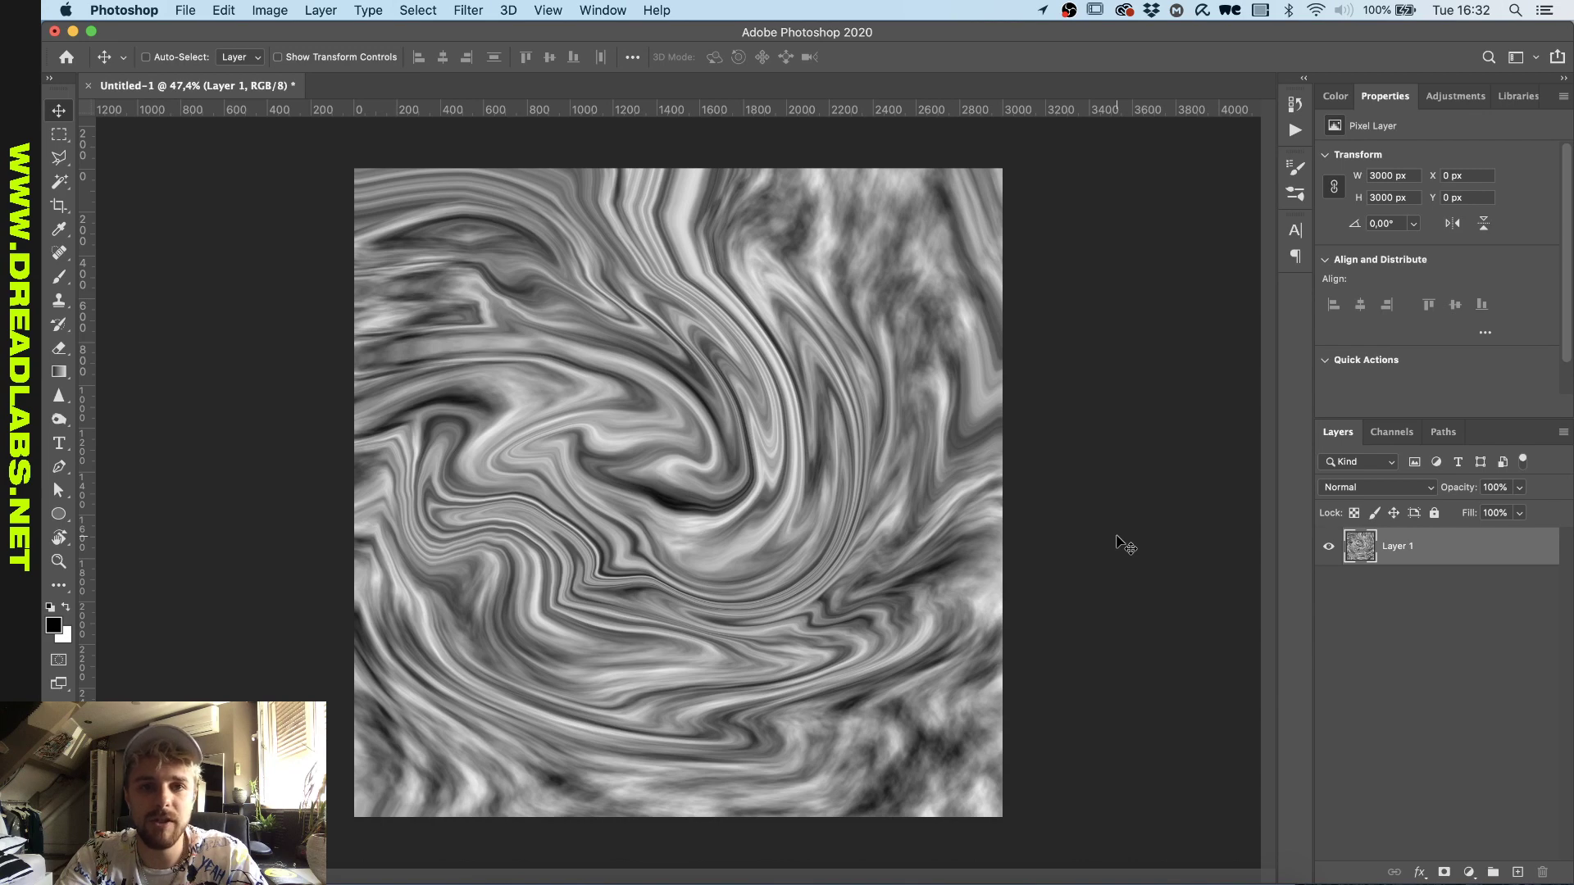
- Add a Gradient Map adjustment and set its stops to black at 0% and white near 88%
{"action": "left_click", "coordinate": [1464, 102]}
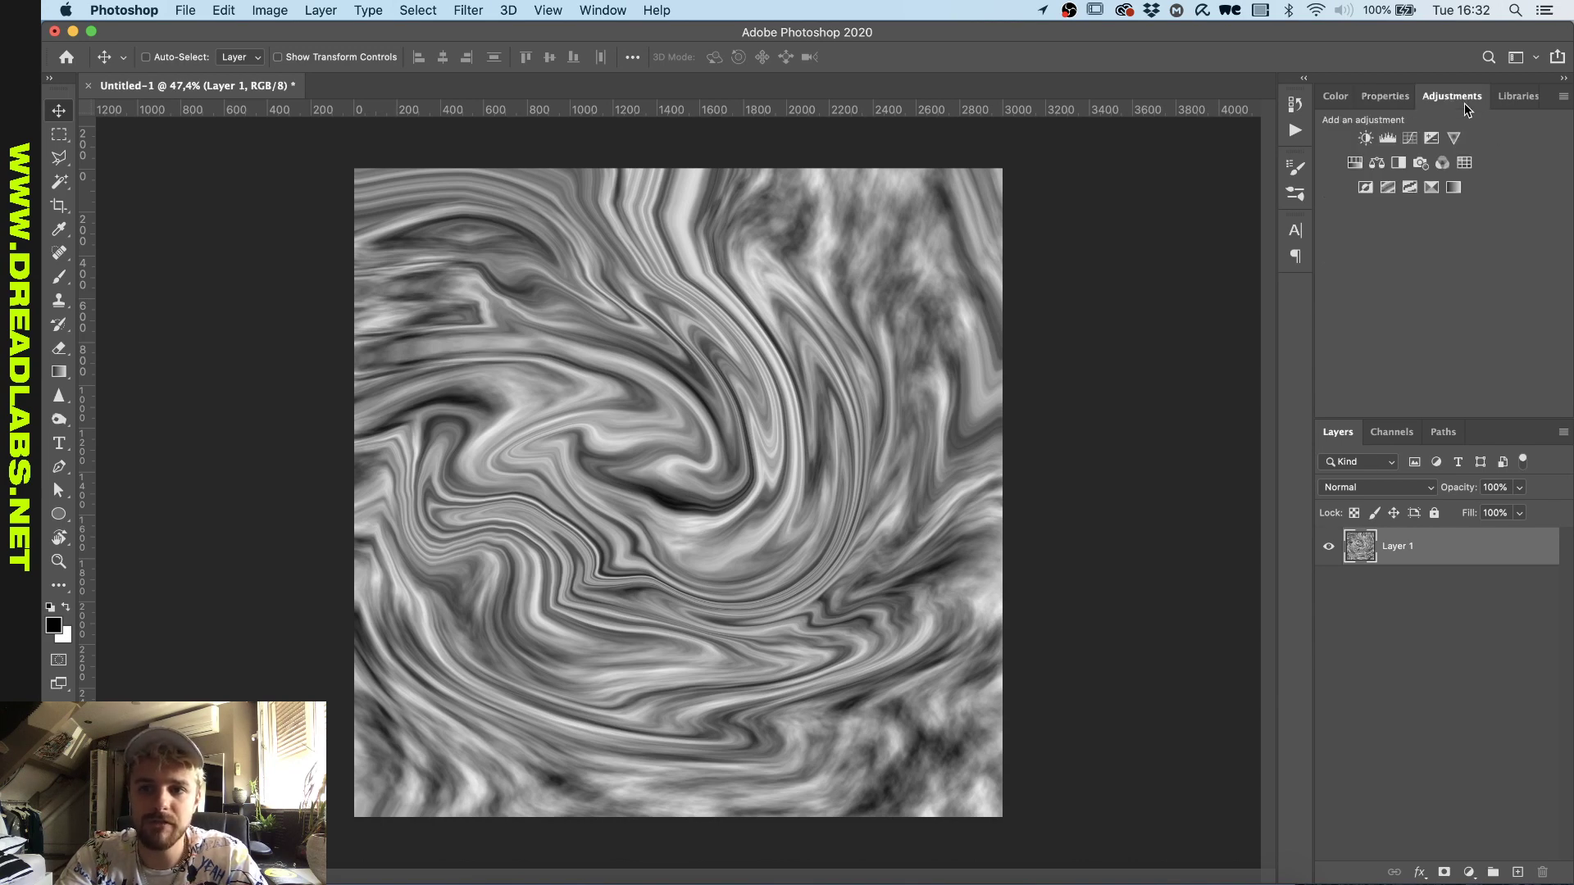
{"action": "left_click", "coordinate": [1455, 187]}
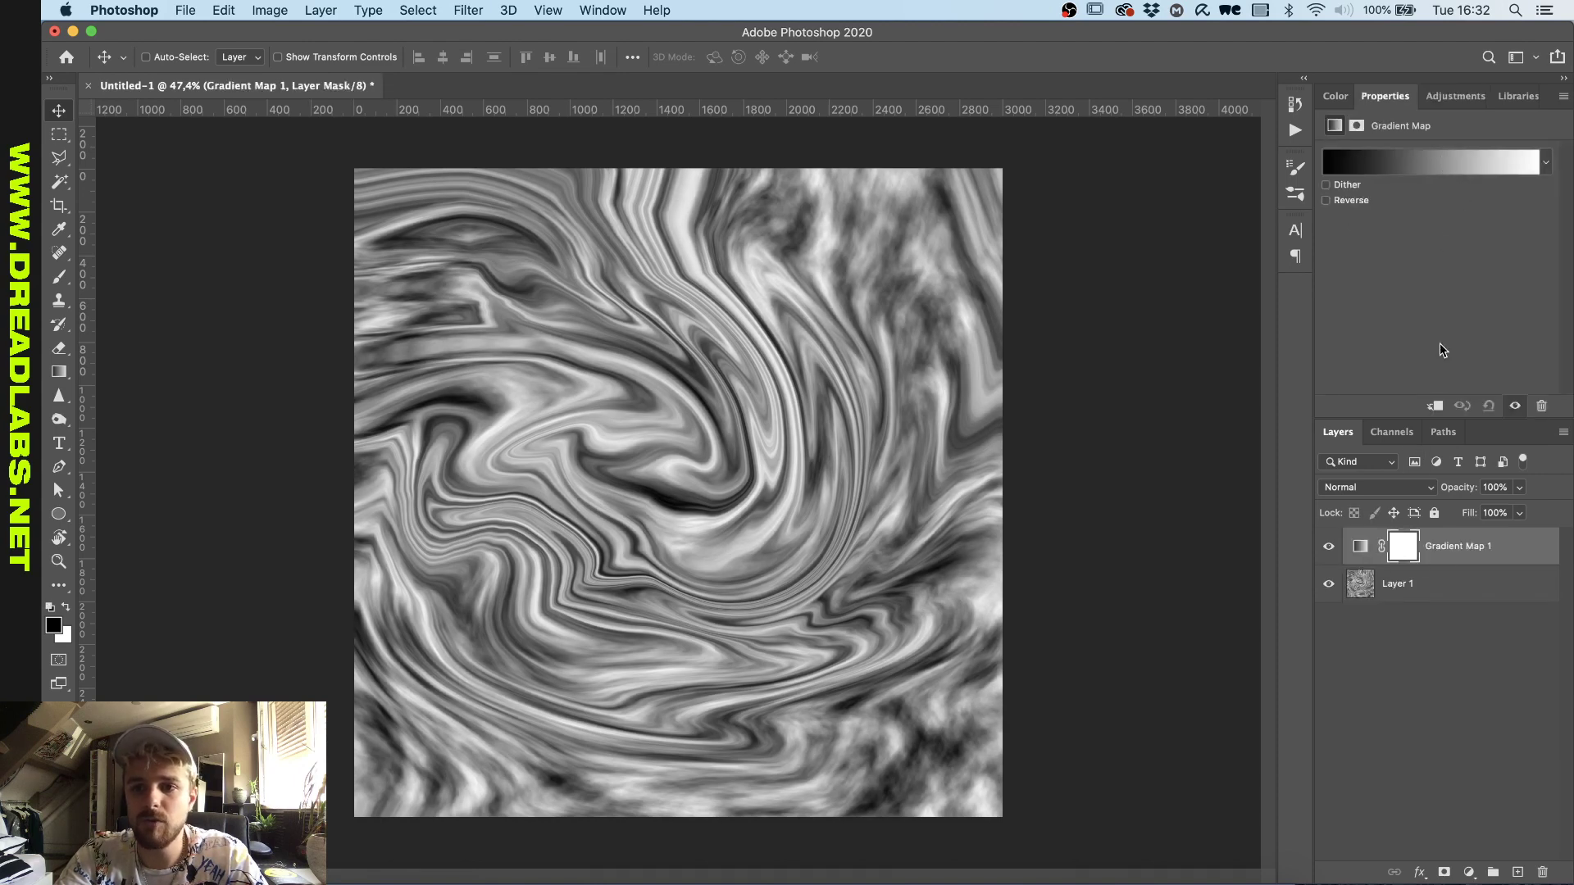
{"action": "left_click", "coordinate": [1447, 175]}
{"action": "left_click_drag", "start_coordinate": [1547, 637], "coordinate": [1410, 642]}
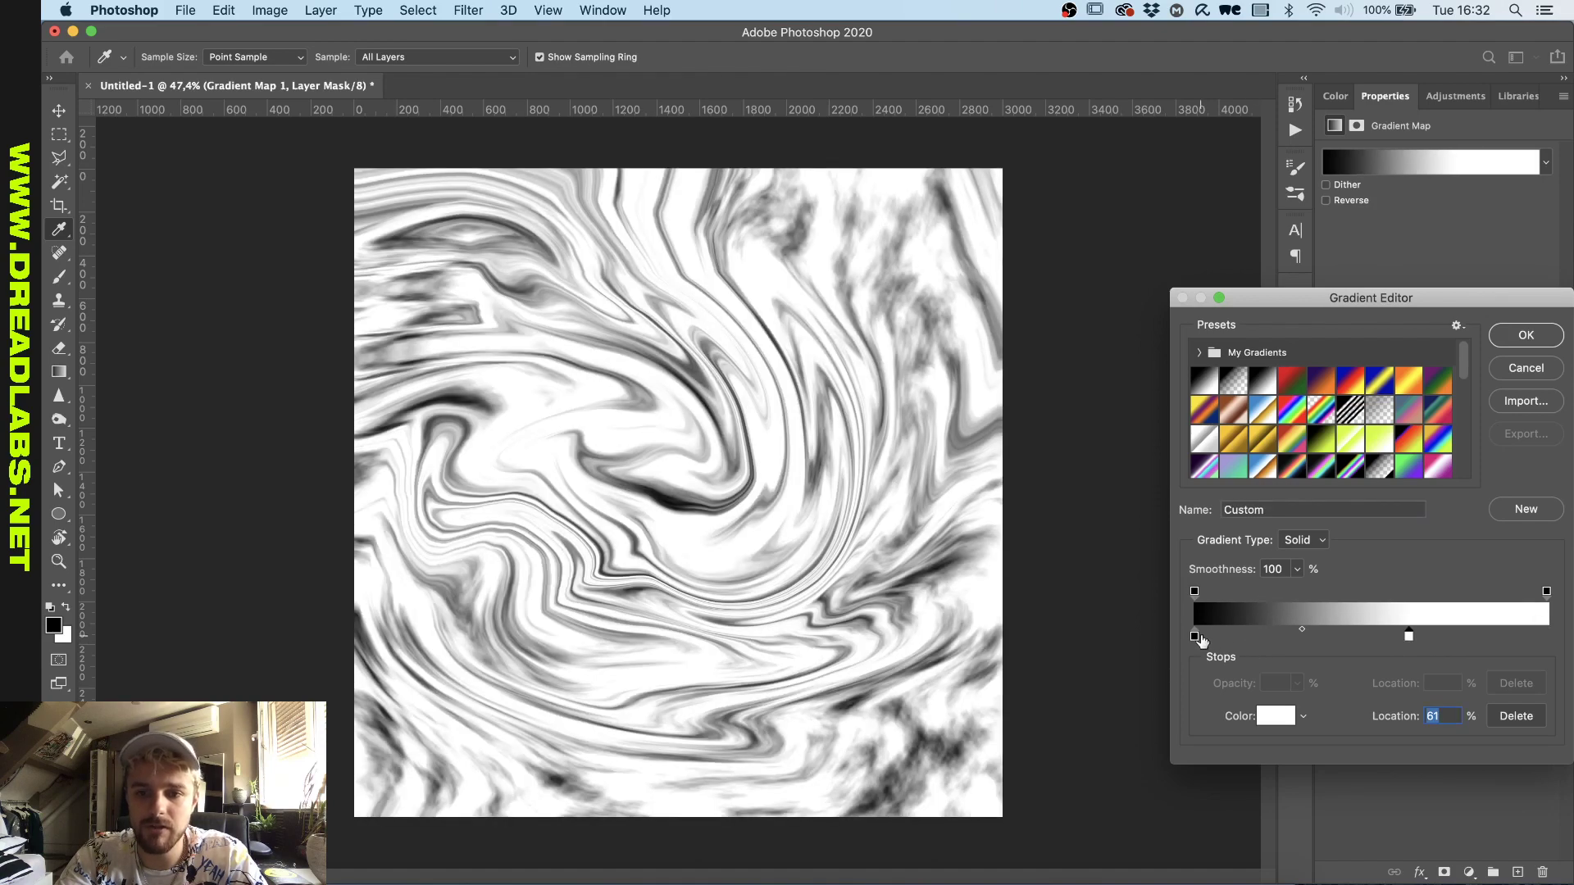
{"action": "mouse_move", "coordinate": [1195, 637]}
{"action": "left_mouse_down"}
{"action": "mouse_move", "coordinate": [1287, 641]}
{"action": "mouse_move", "coordinate": [1195, 637]}
{"action": "left_mouse_up"}
{"action": "left_click", "coordinate": [1409, 637]}
{"action": "left_click_drag", "start_coordinate": [1410, 637], "coordinate": [1508, 637]}
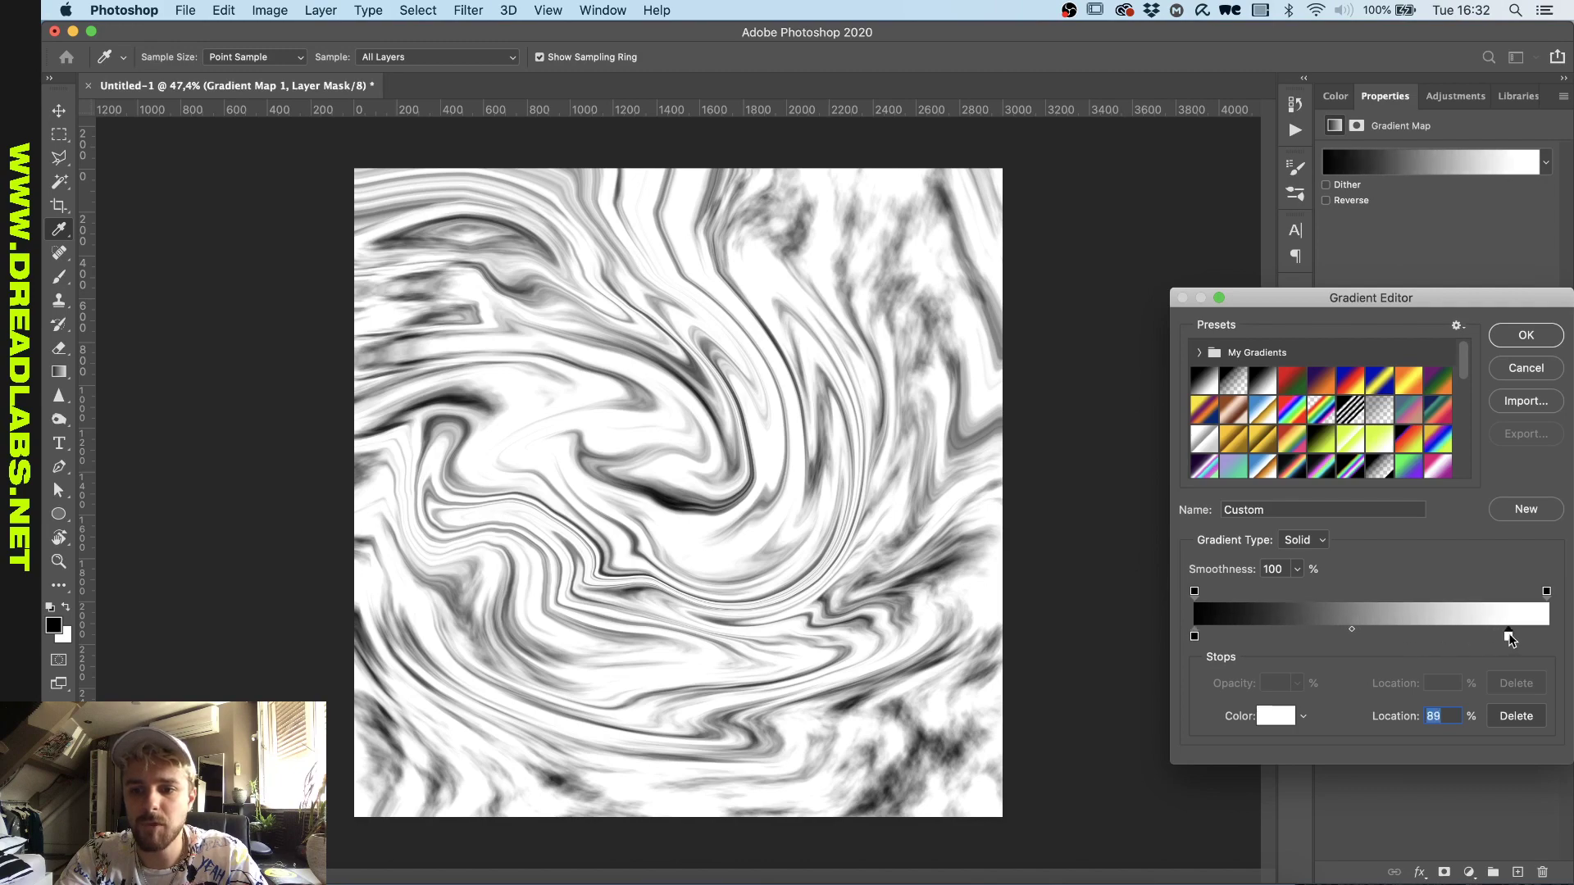
- Add a purple colour stop at 54% in the gradient
{"action": "left_click", "coordinate": [1386, 637]}
{"action": "left_click", "coordinate": [1278, 717]}
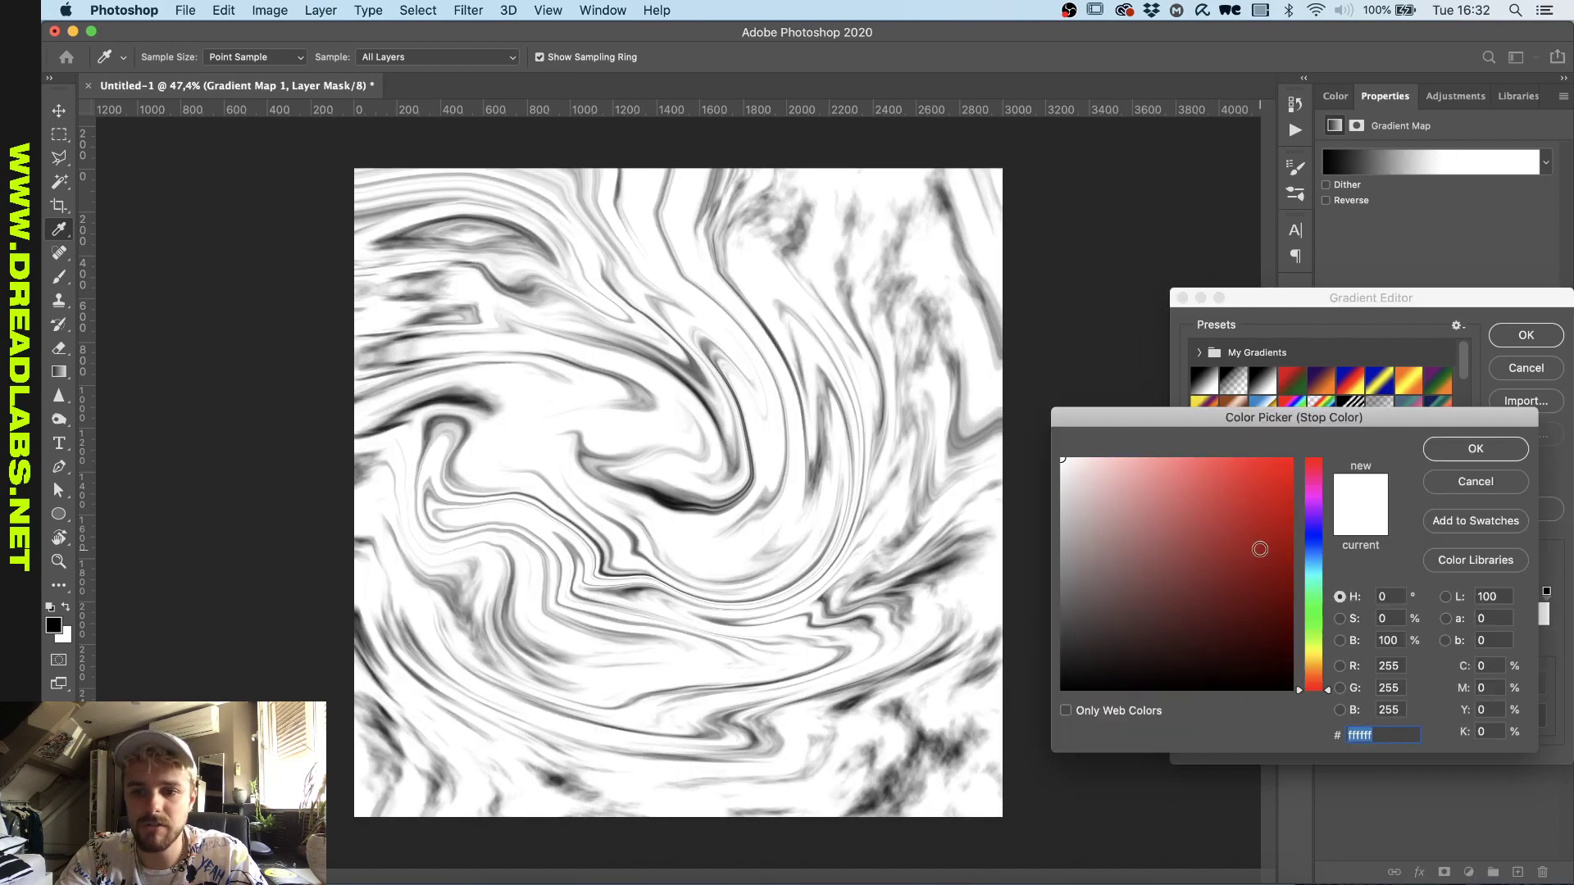
{"action": "left_click", "coordinate": [1261, 550]}
{"action": "left_click", "coordinate": [1436, 447]}
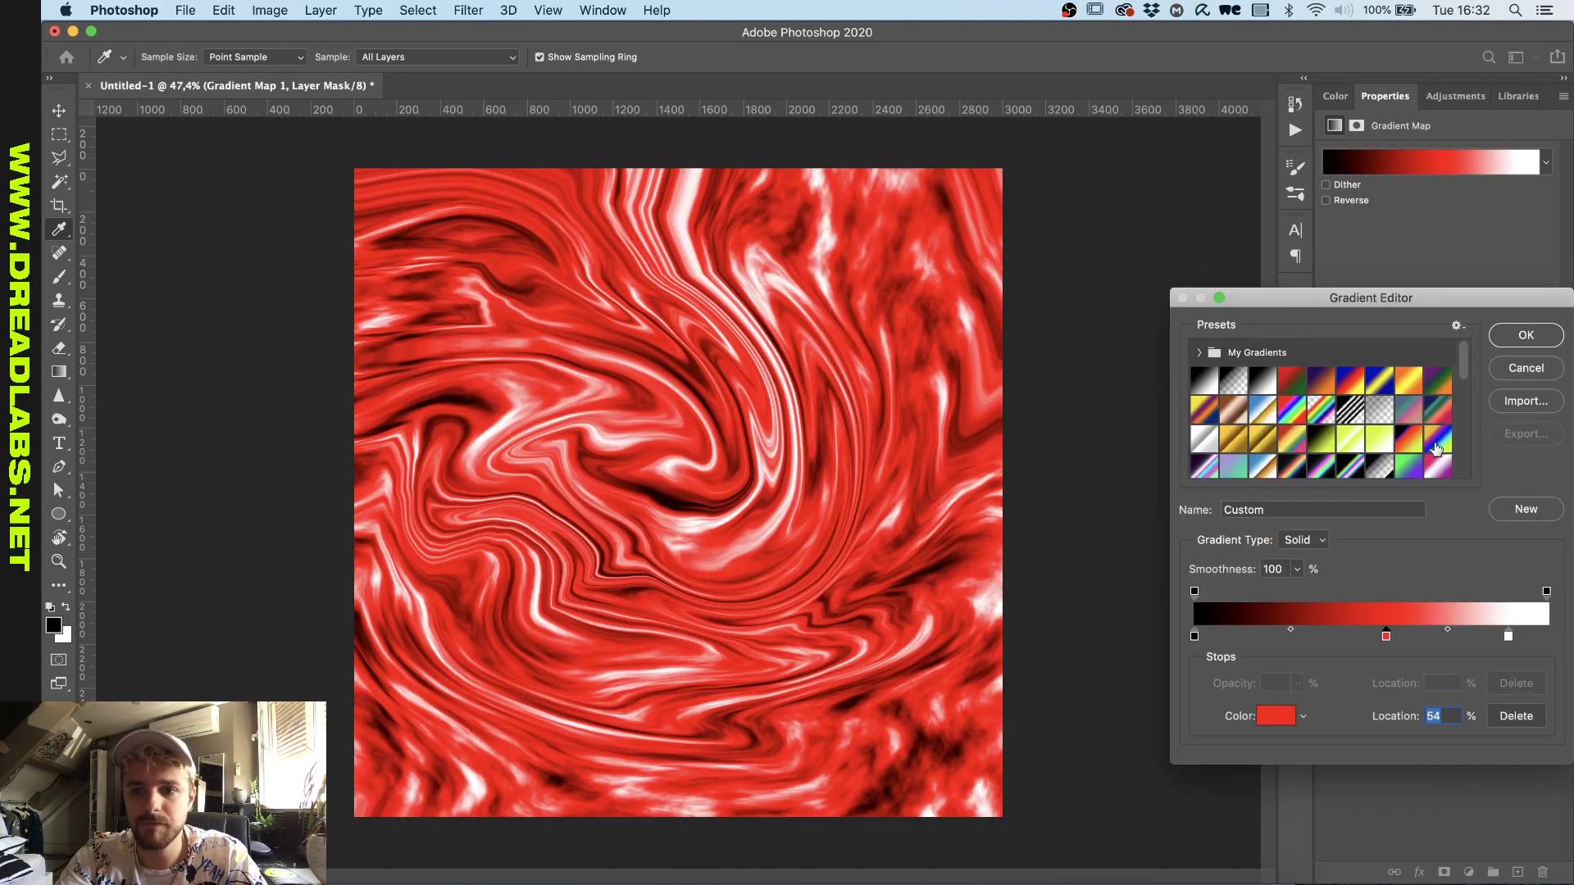
{"action": "left_click", "coordinate": [1276, 715]}
{"action": "left_click", "coordinate": [1318, 530]}
{"action": "left_click_drag", "start_coordinate": [1320, 529], "coordinate": [1317, 518]}
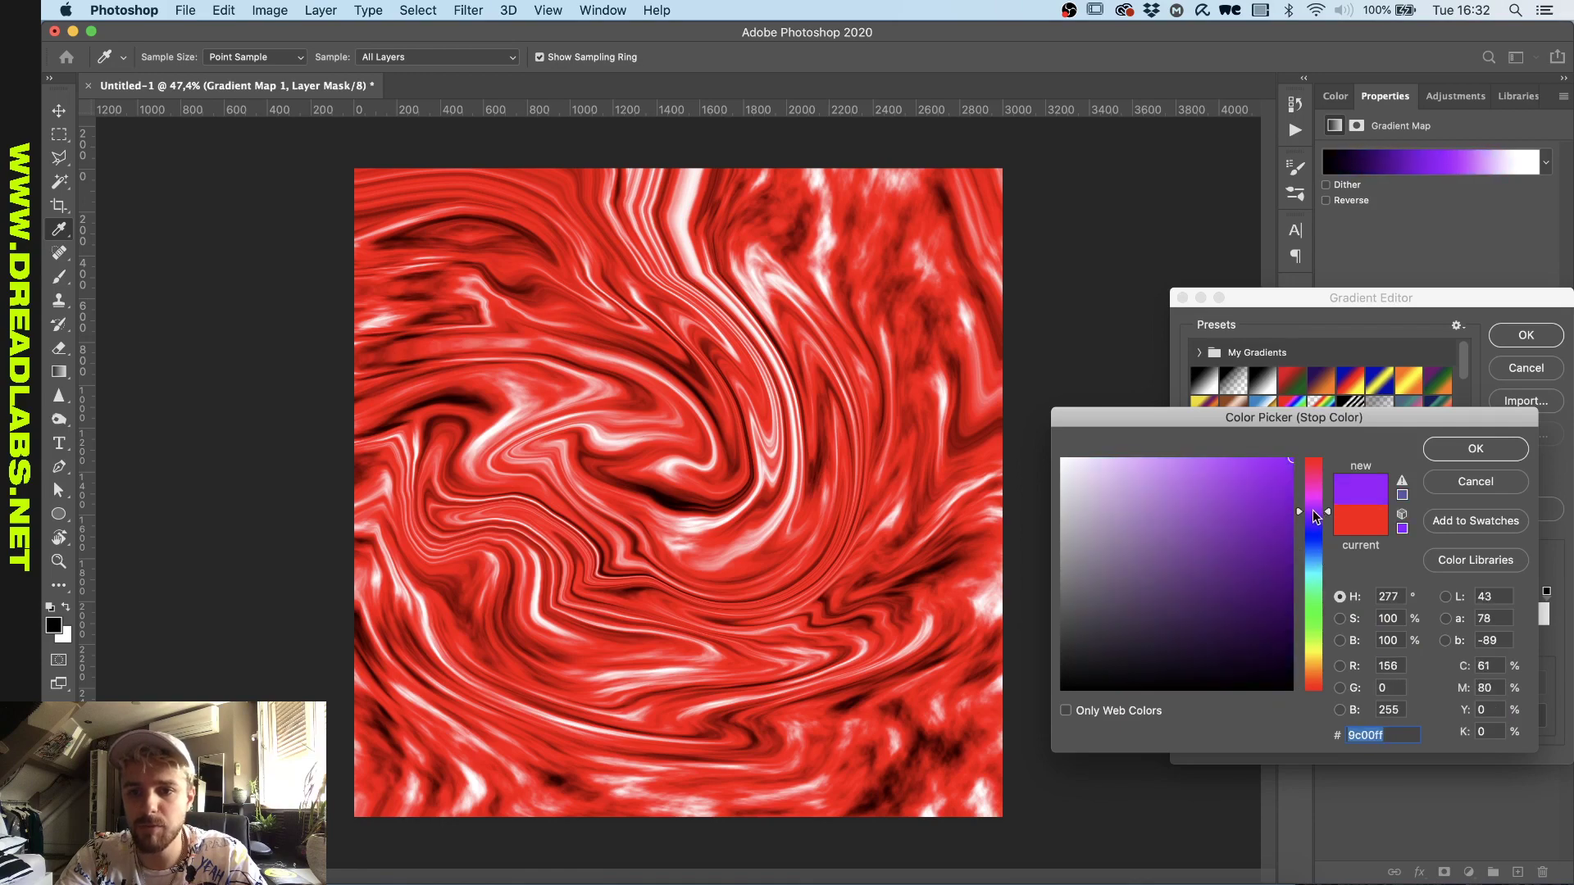
{"action": "left_click", "coordinate": [1474, 450]}
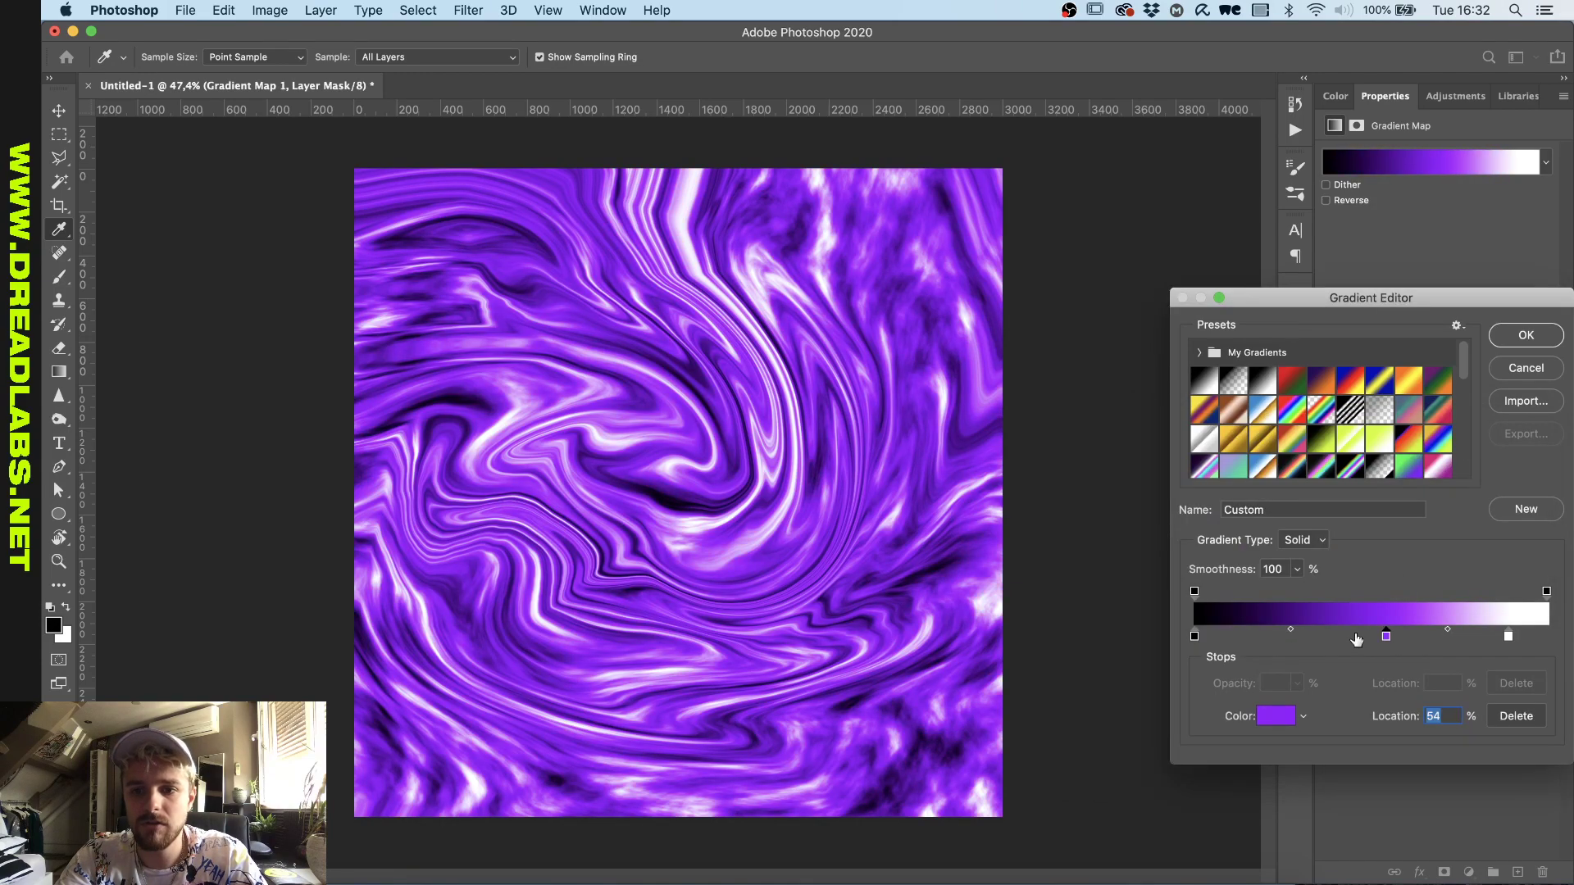
- Add a lime green colour stop and slide it to about 71%
{"action": "left_click", "coordinate": [1481, 637]}
{"action": "left_click", "coordinate": [1275, 715]}
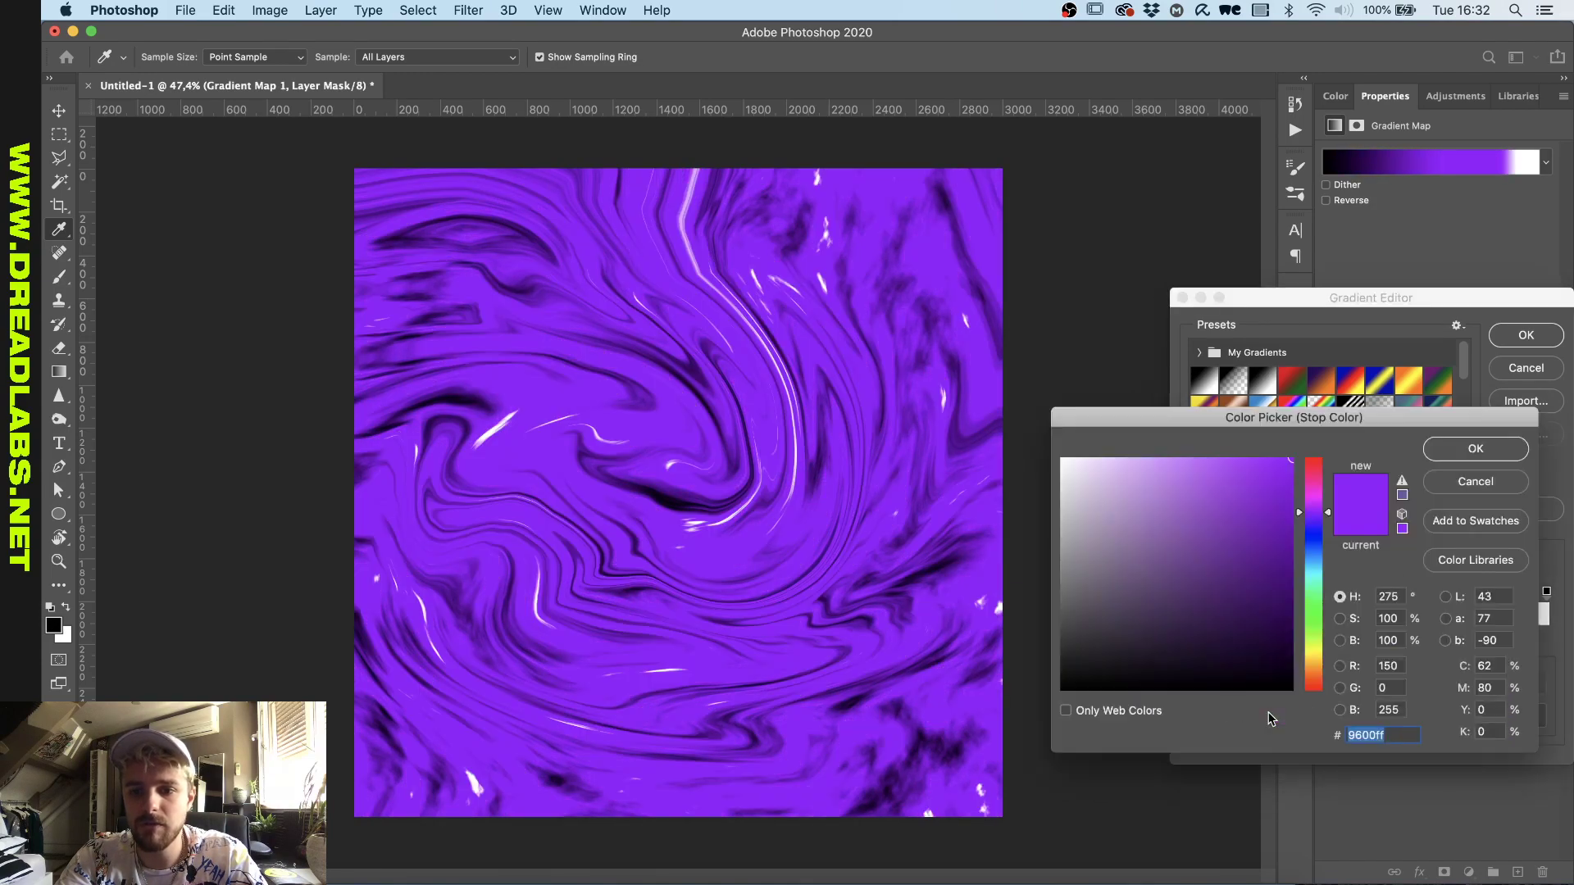
{"action": "left_click", "coordinate": [1314, 626]}
{"action": "left_click", "coordinate": [1474, 448]}
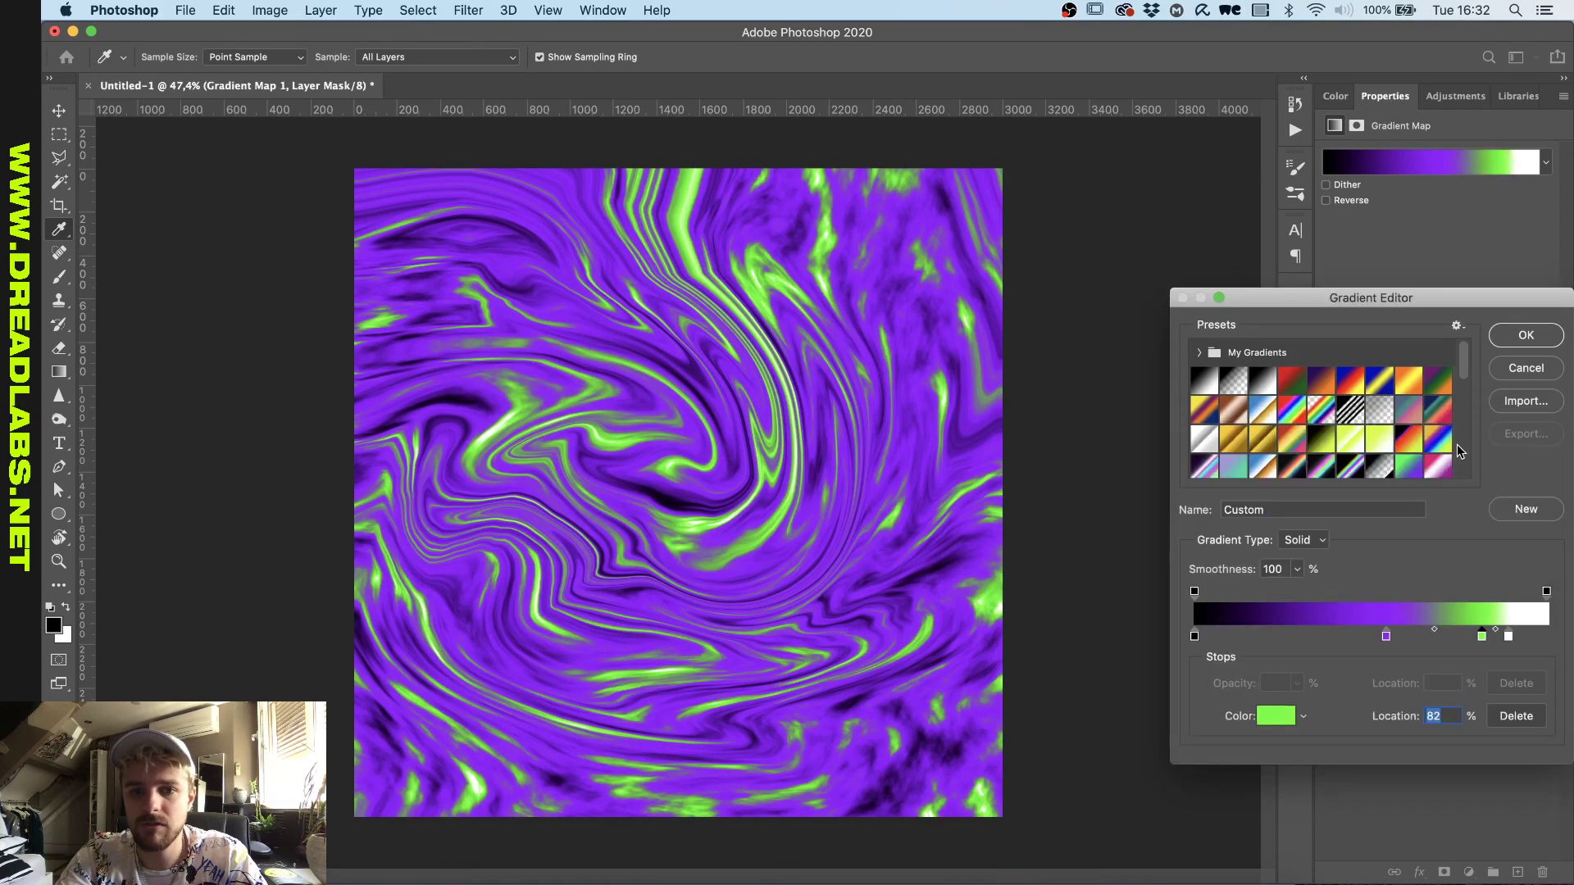
{"action": "left_click", "coordinate": [1397, 636]}
{"action": "left_click_drag", "start_coordinate": [1481, 636], "coordinate": [1408, 641]}
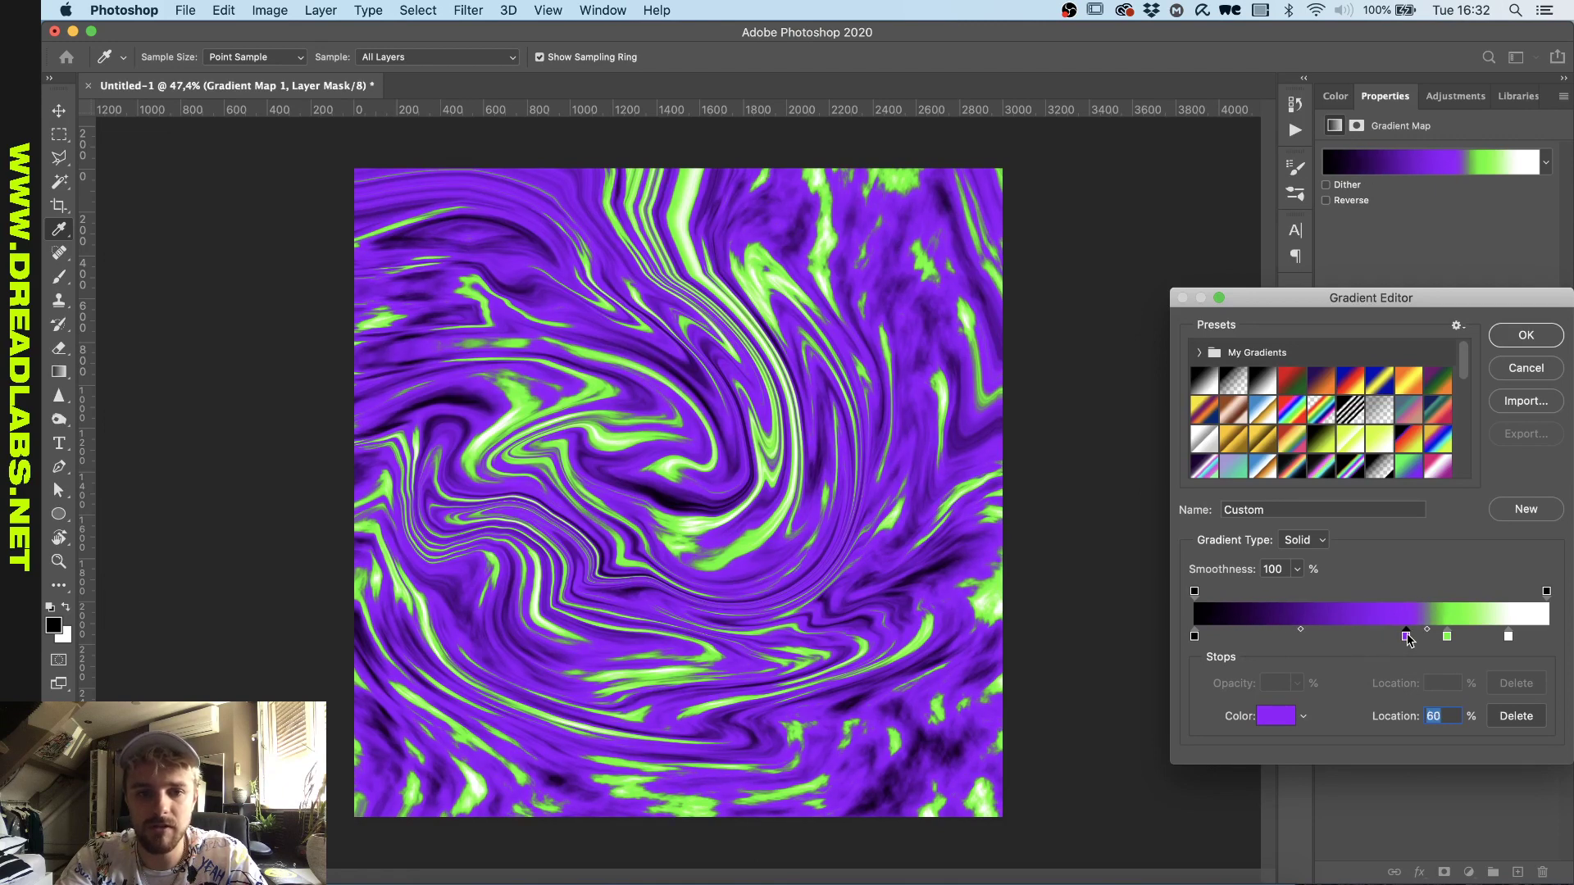
- Confirm the gradient, then blur the new clouds layer with Gaussian Blur radius 56
{"action": "left_click", "coordinate": [1527, 337]}
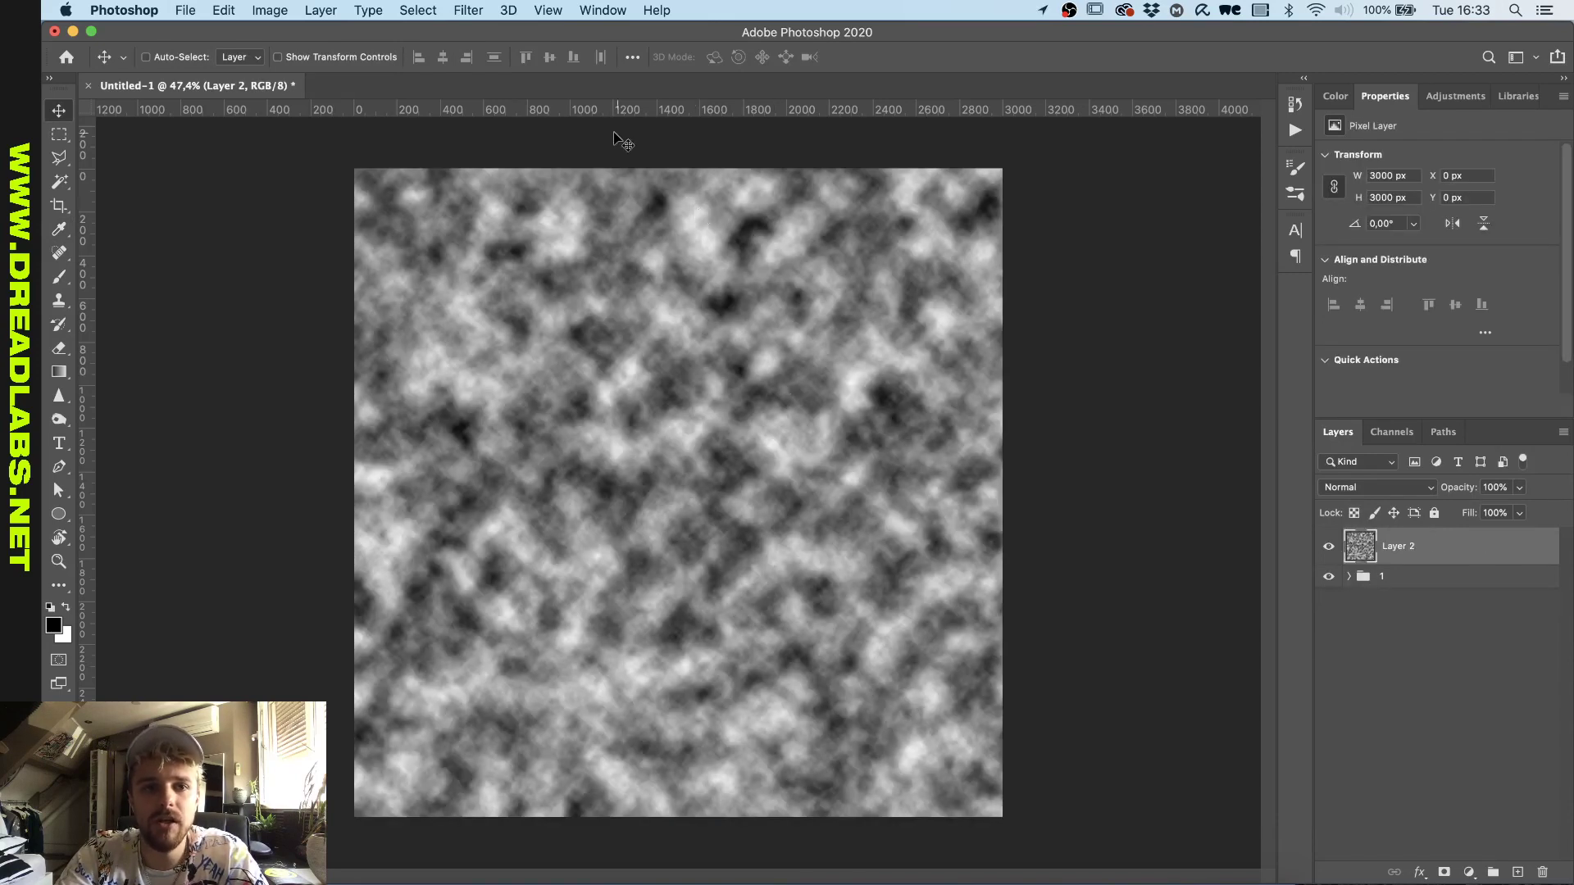
{"action": "left_click", "coordinate": [468, 10]}
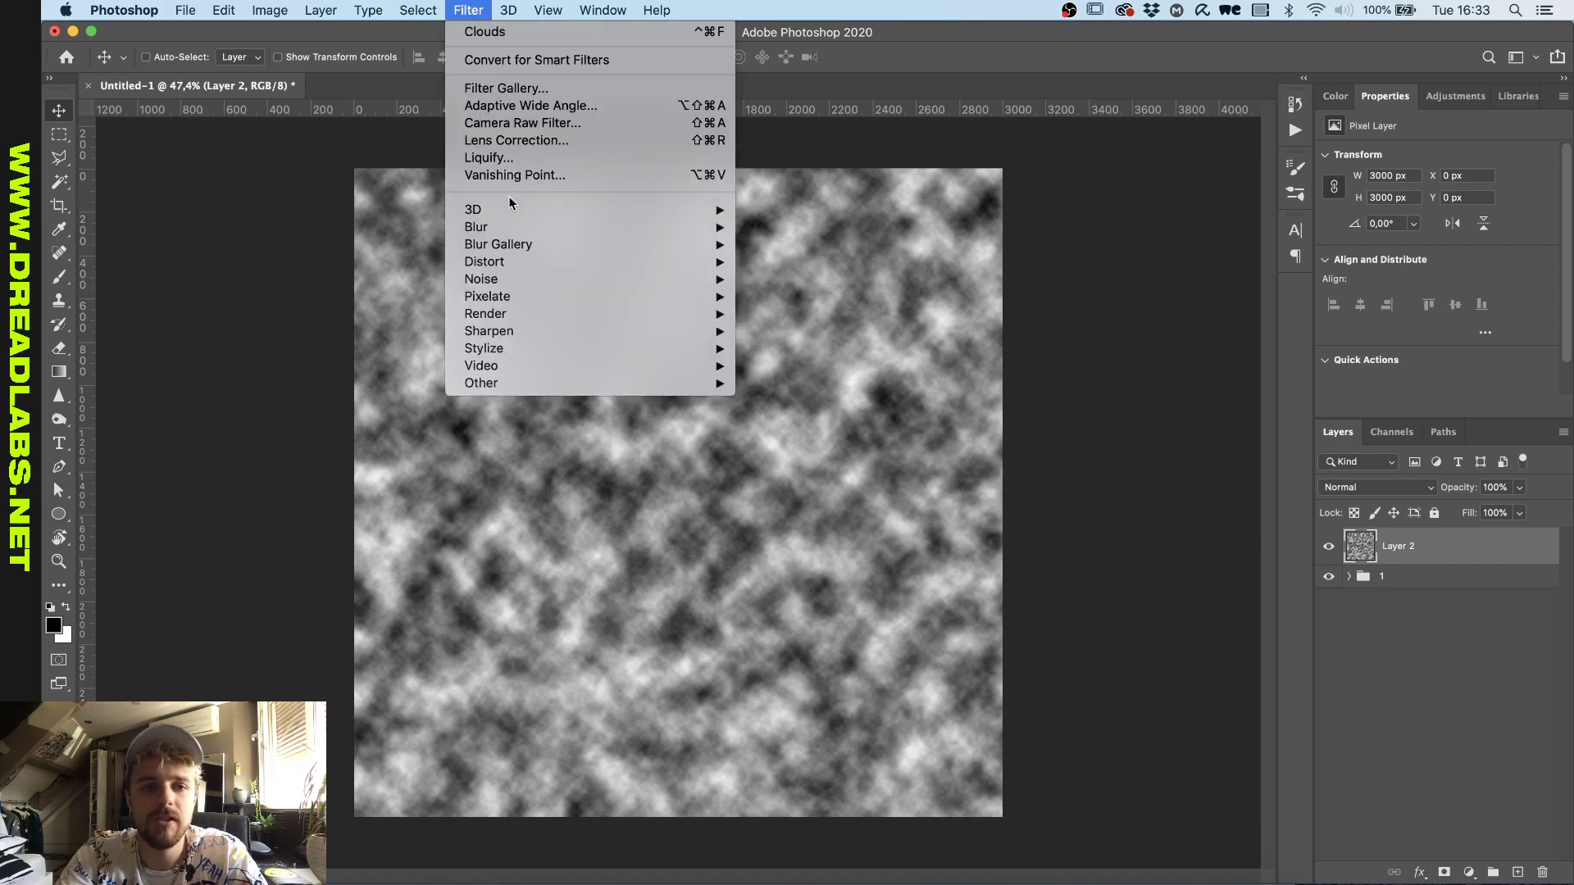
{"action": "mouse_move", "coordinate": [511, 228]}
{"action": "left_click", "coordinate": [799, 296]}
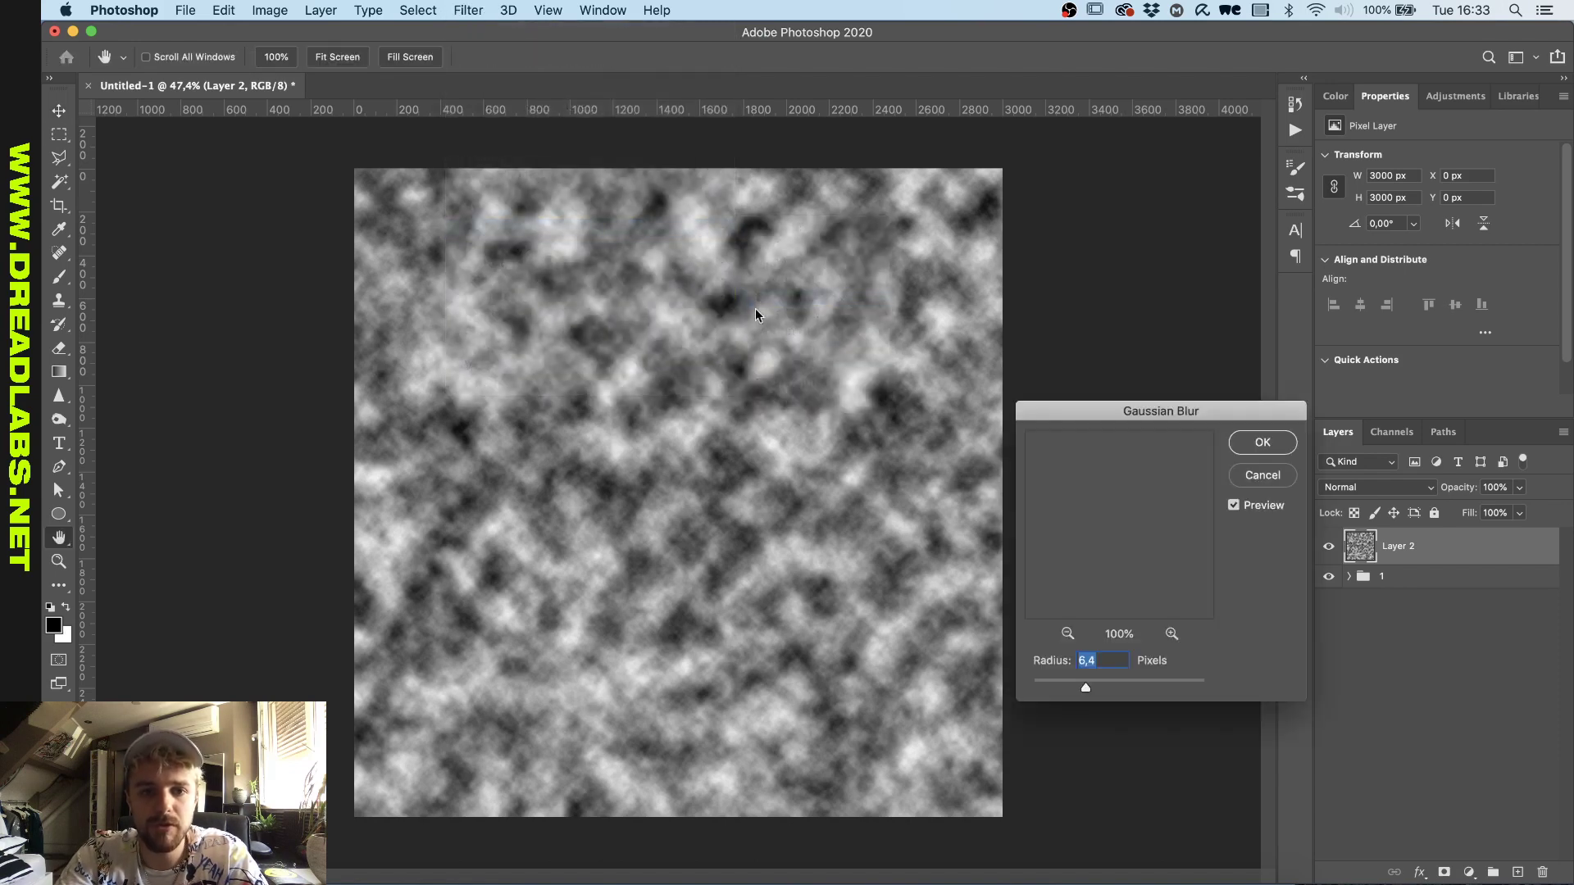
{"action": "left_click_drag", "start_coordinate": [1085, 687], "coordinate": [1133, 688]}
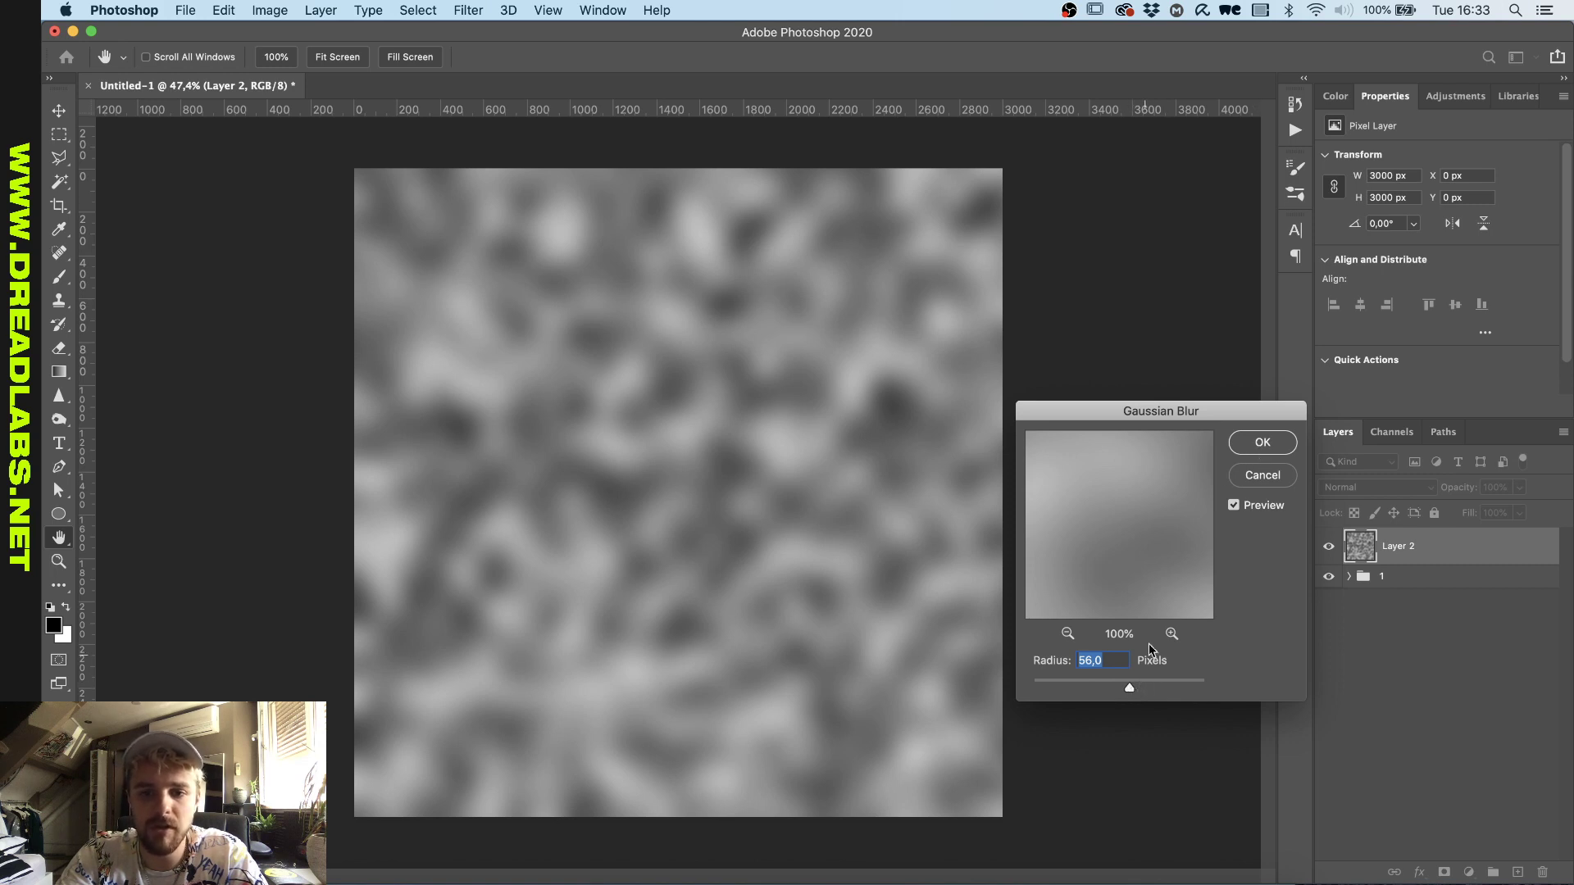
{"action": "left_click", "coordinate": [1251, 447]}
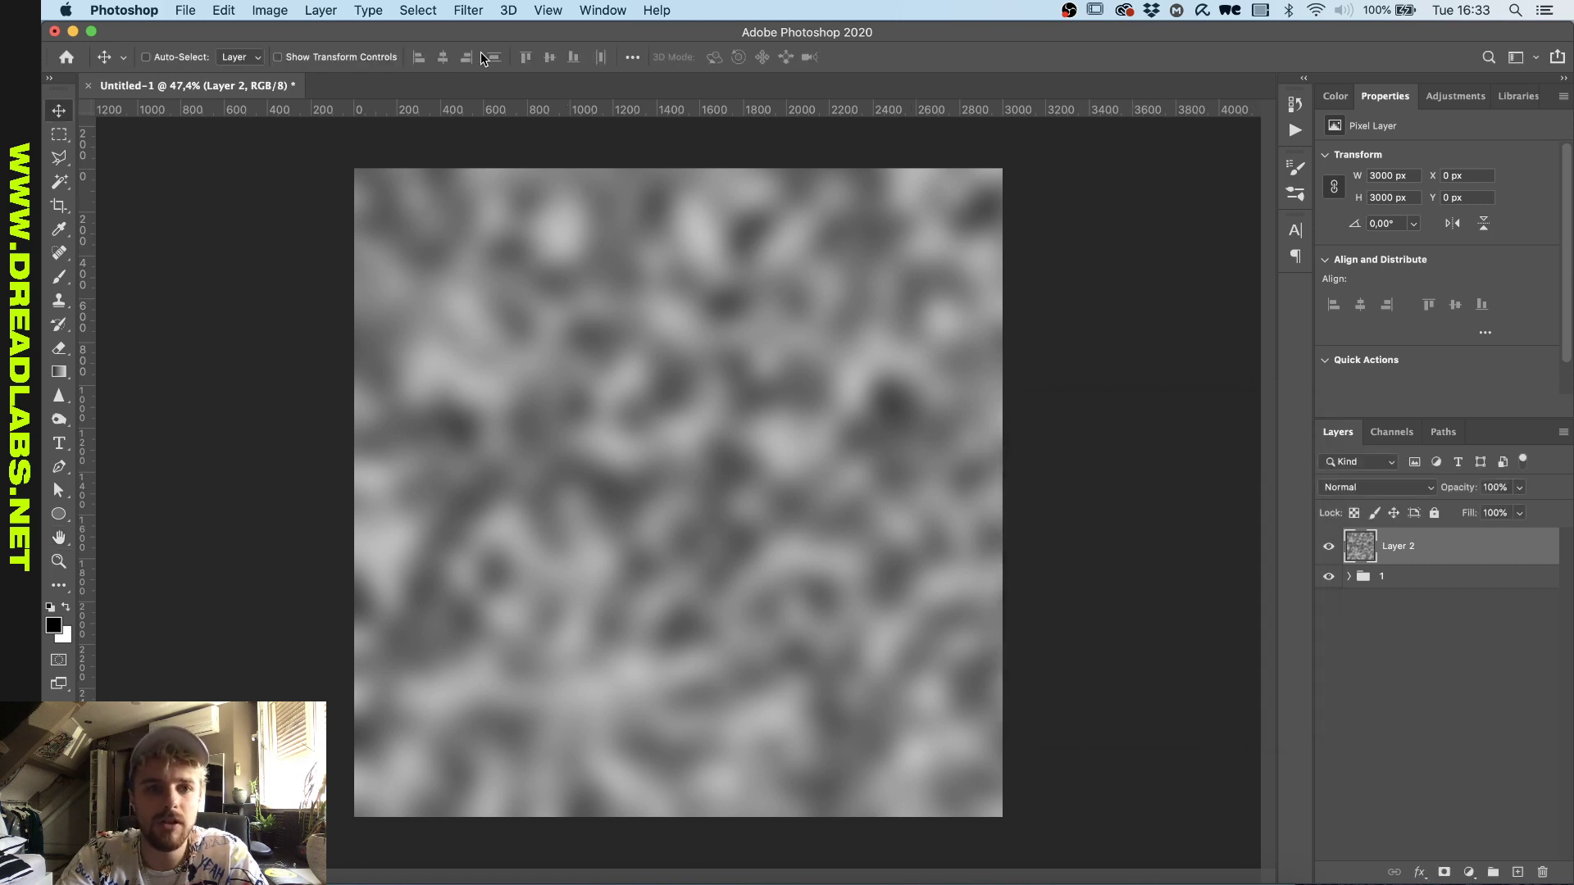
- Apply Add Noise at about 37.74% to the blurred layer
{"action": "left_click", "coordinate": [468, 11]}
{"action": "mouse_move", "coordinate": [489, 282]}
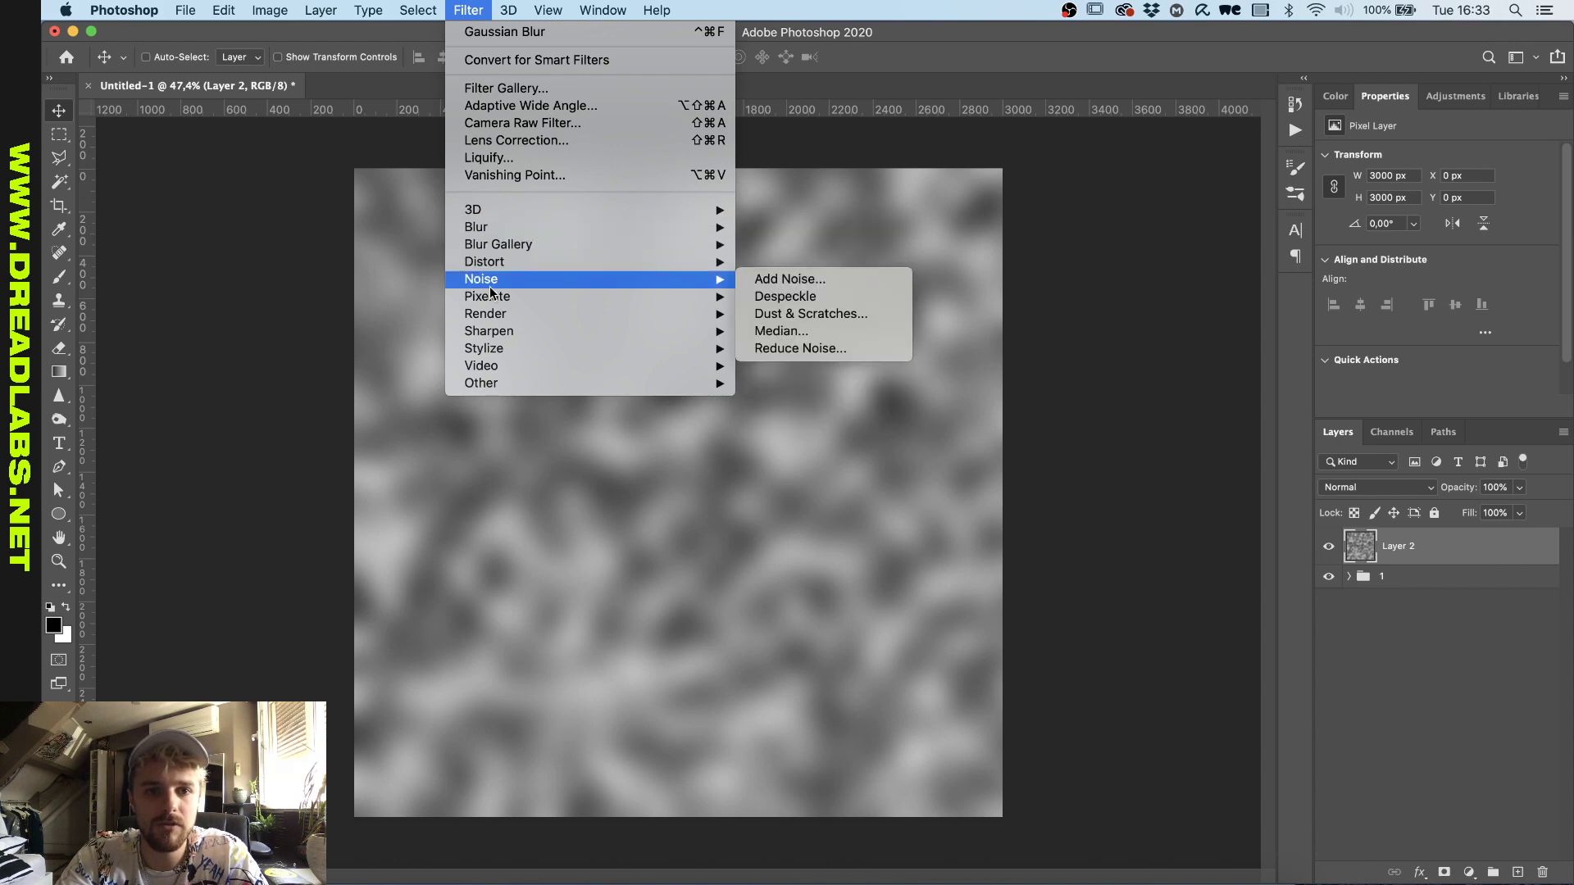
{"action": "left_click", "coordinate": [811, 281]}
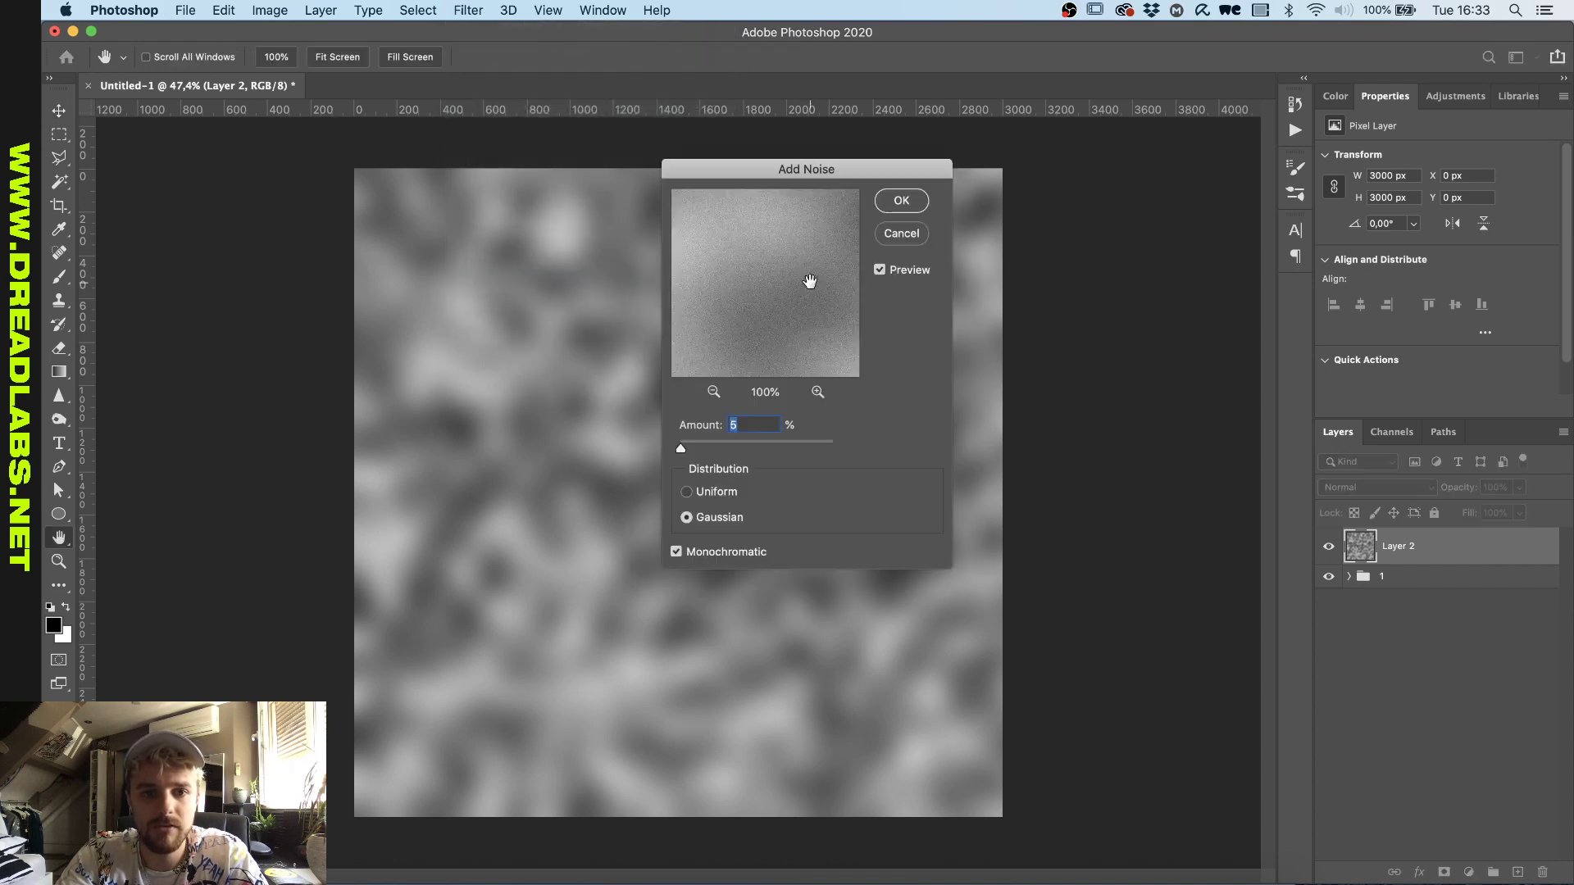
{"action": "left_click_drag", "start_coordinate": [706, 455], "coordinate": [694, 452]}
{"action": "left_click", "coordinate": [902, 201]}
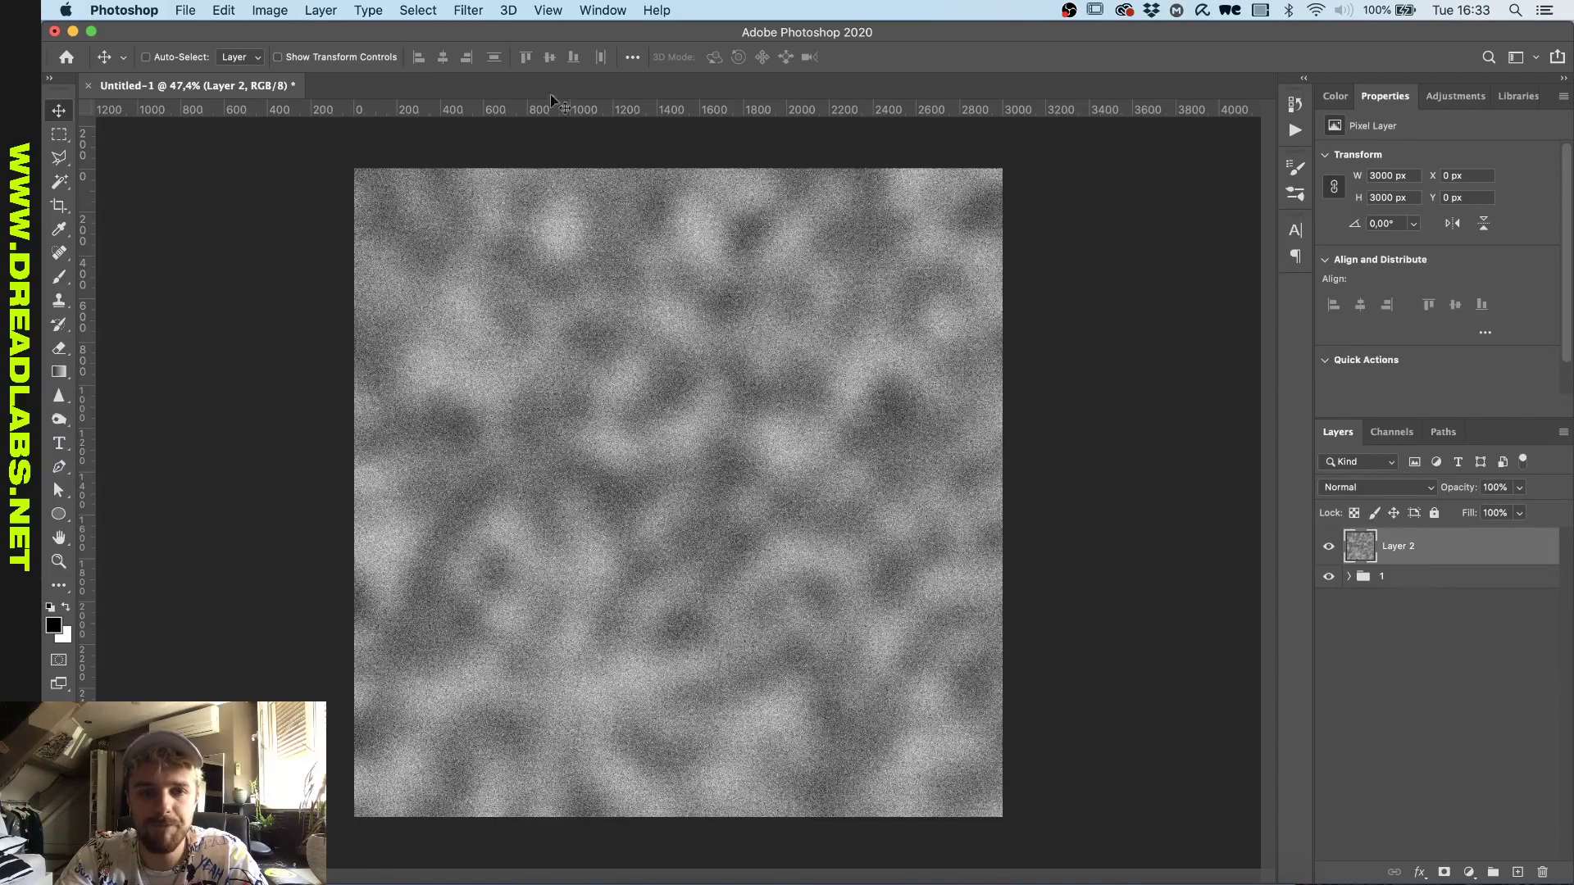
- Add a Threshold adjustment clipped to the noise layer, Layer 2
{"action": "left_click", "coordinate": [1467, 96]}
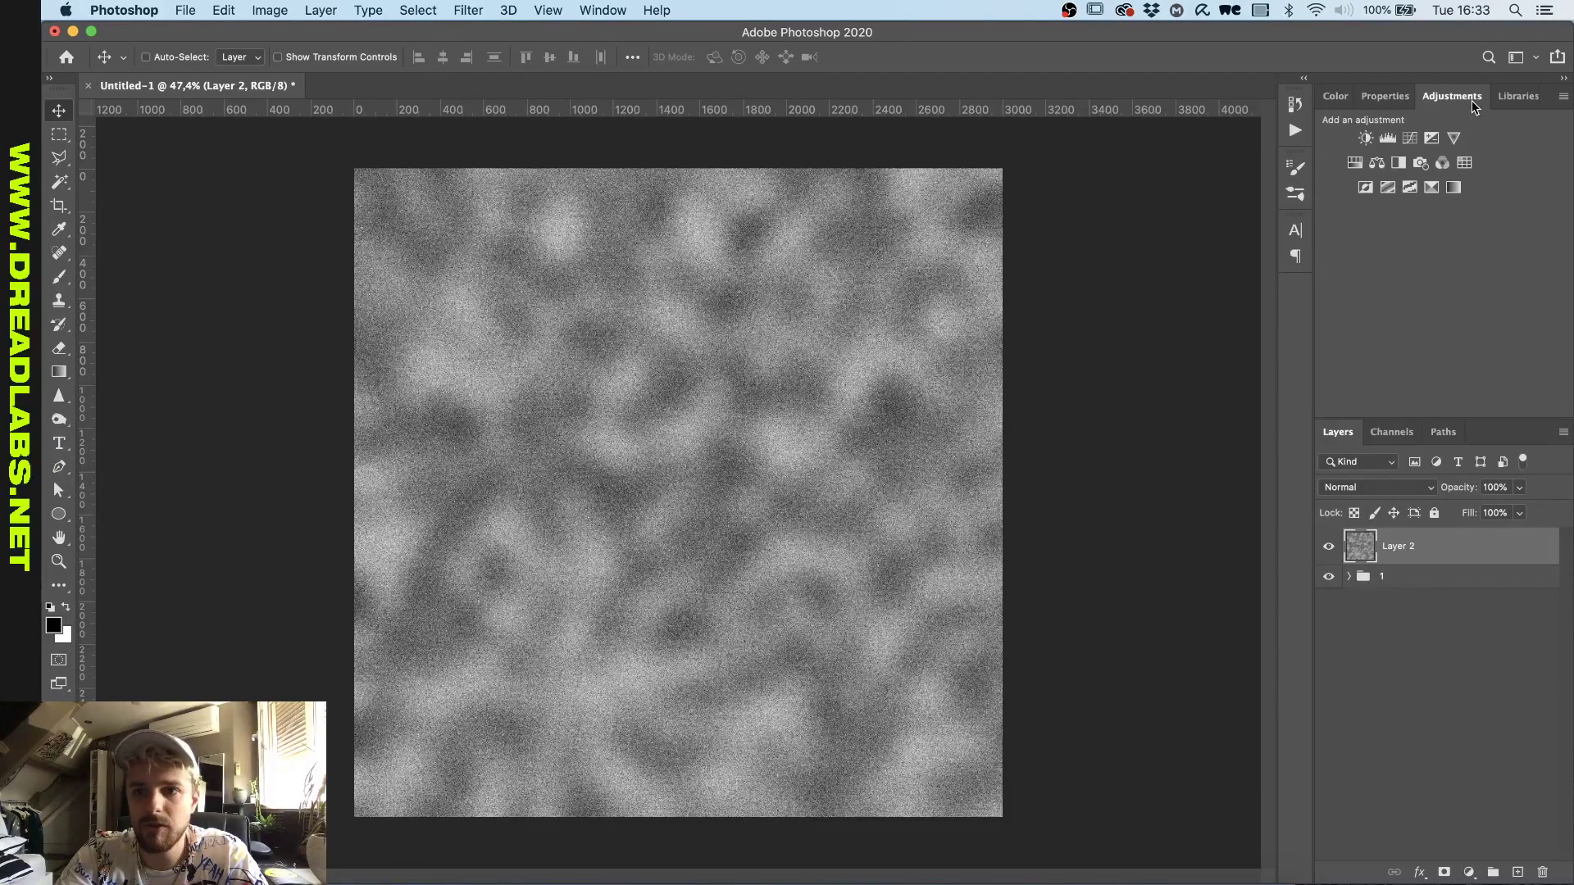
{"action": "left_click", "coordinate": [1415, 190]}
{"action": "left_click", "coordinate": [1453, 564], "text": "alt"}
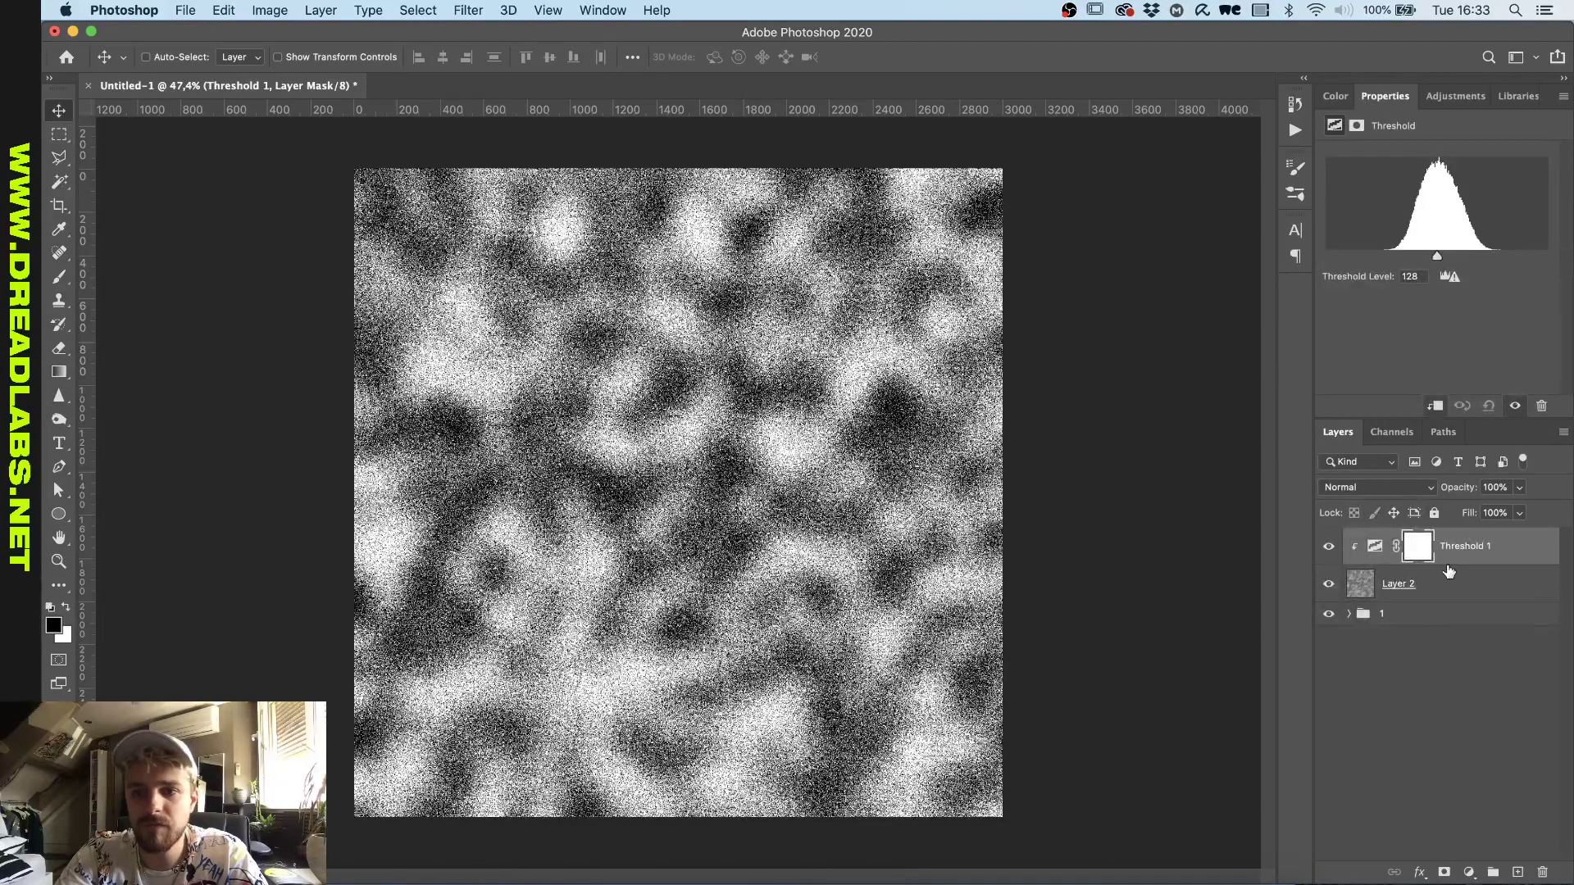
{"action": "left_click", "coordinate": [1447, 584]}
{"action": "left_click", "coordinate": [1459, 554]}
{"action": "left_click", "coordinate": [1452, 579]}
- Smear Layer 2's noise into swirling diagonal streaks with Liquify
{"action": "left_click", "coordinate": [467, 10]}
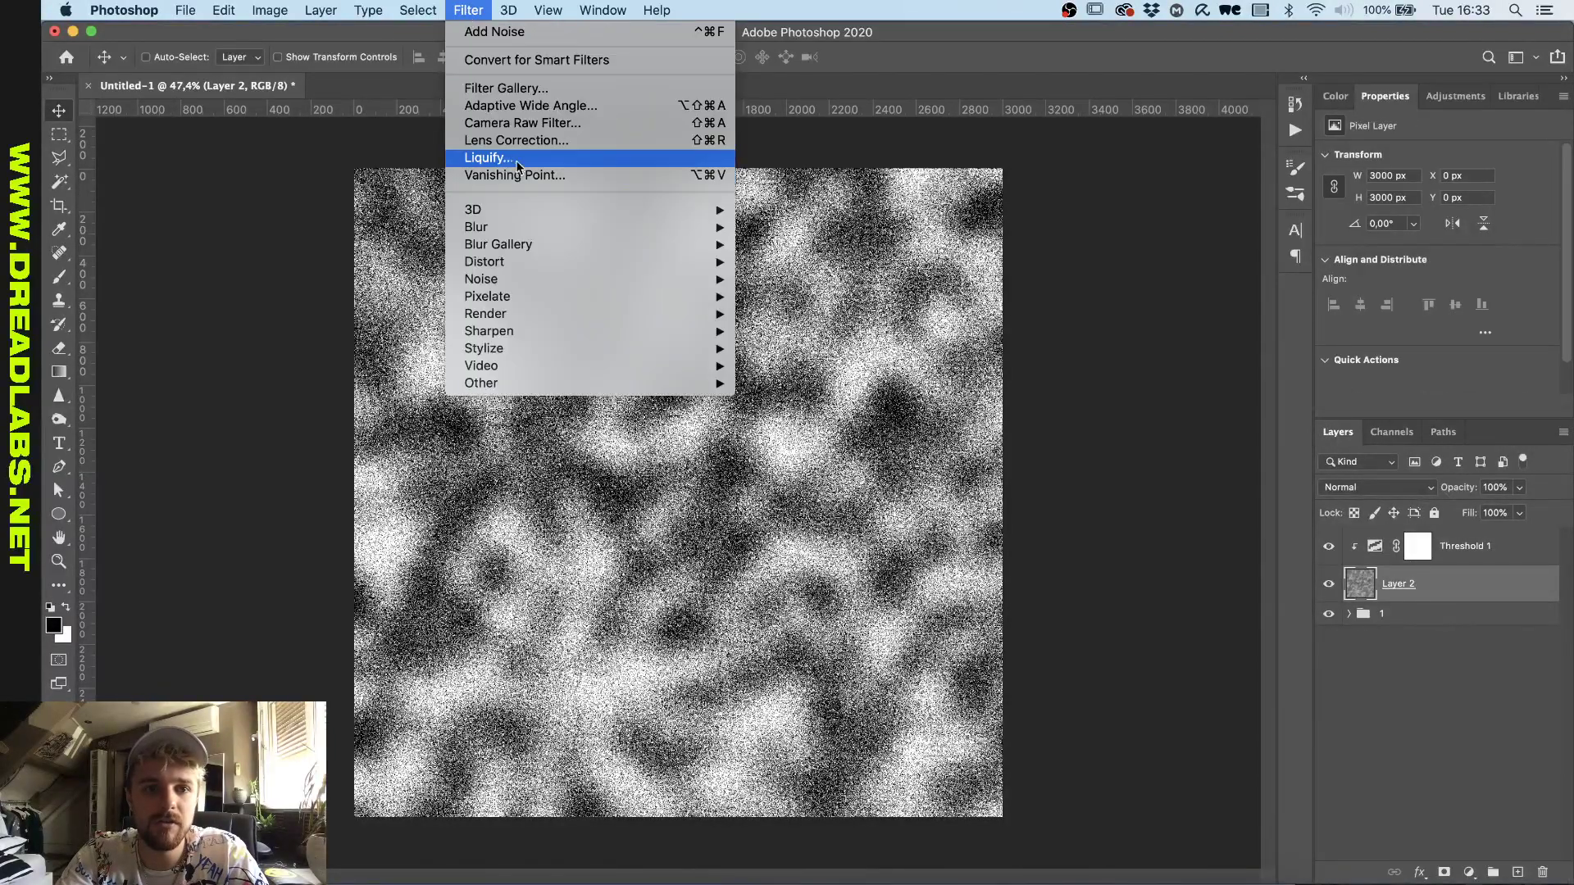
{"action": "left_click", "coordinate": [508, 155]}
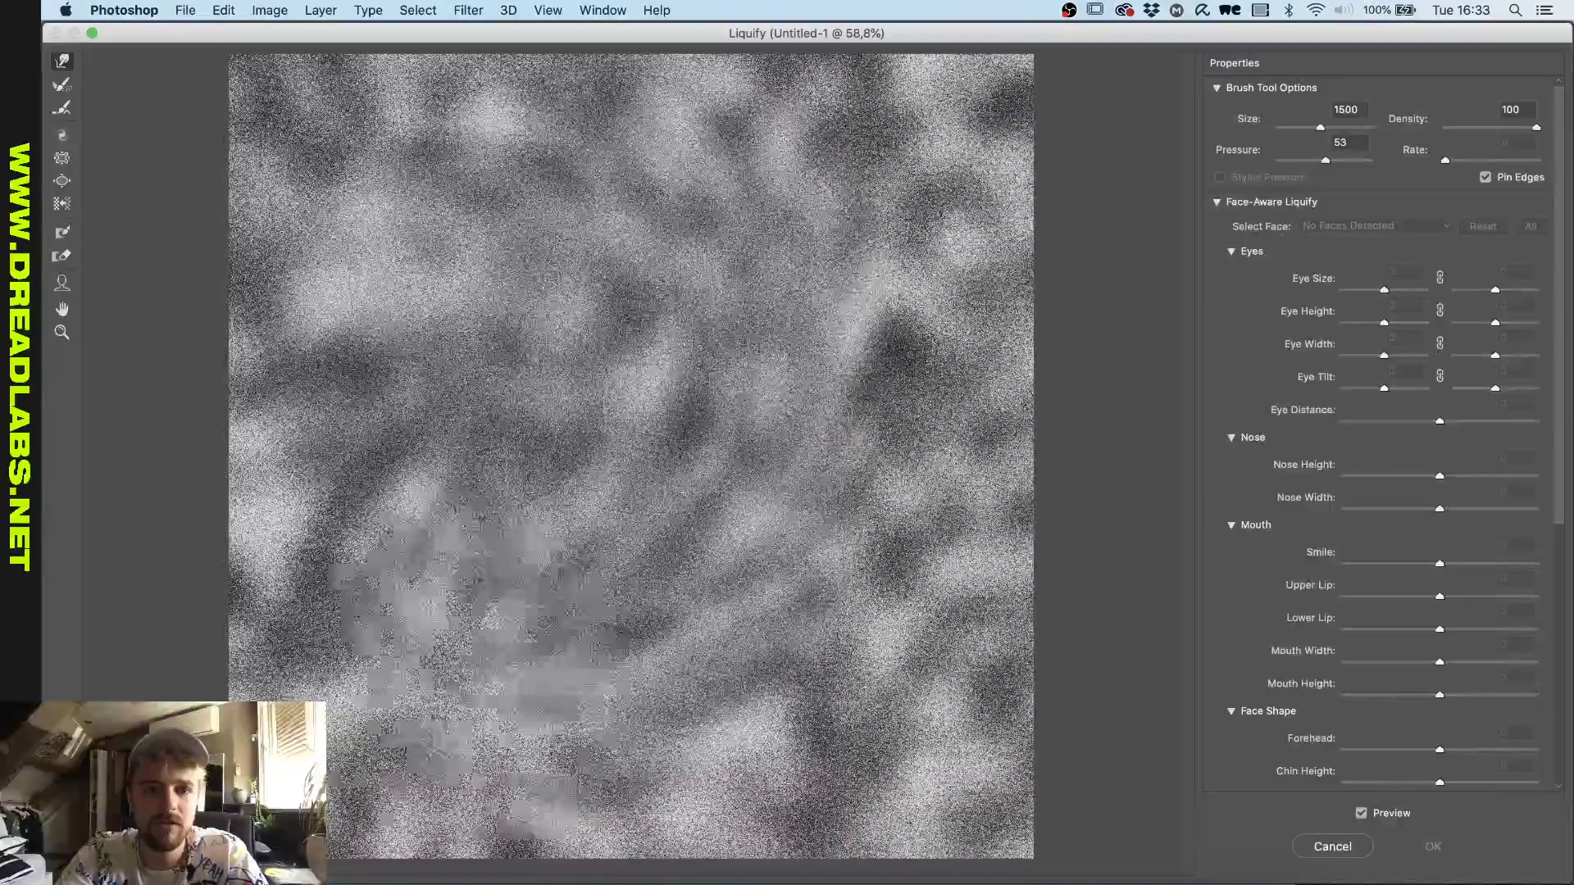
{"action": "mouse_move", "coordinate": [369, 533]}
{"action": "left_mouse_down"}
{"action": "mouse_move", "coordinate": [799, 423]}
{"action": "mouse_move", "coordinate": [943, 573]}
{"action": "mouse_move", "coordinate": [902, 738]}
{"action": "mouse_move", "coordinate": [779, 344]}
{"action": "mouse_move", "coordinate": [697, 164]}
{"action": "mouse_move", "coordinate": [1021, 557]}
{"action": "left_mouse_up"}
{"action": "left_click_drag", "start_coordinate": [738, 532], "coordinate": [1025, 368]}
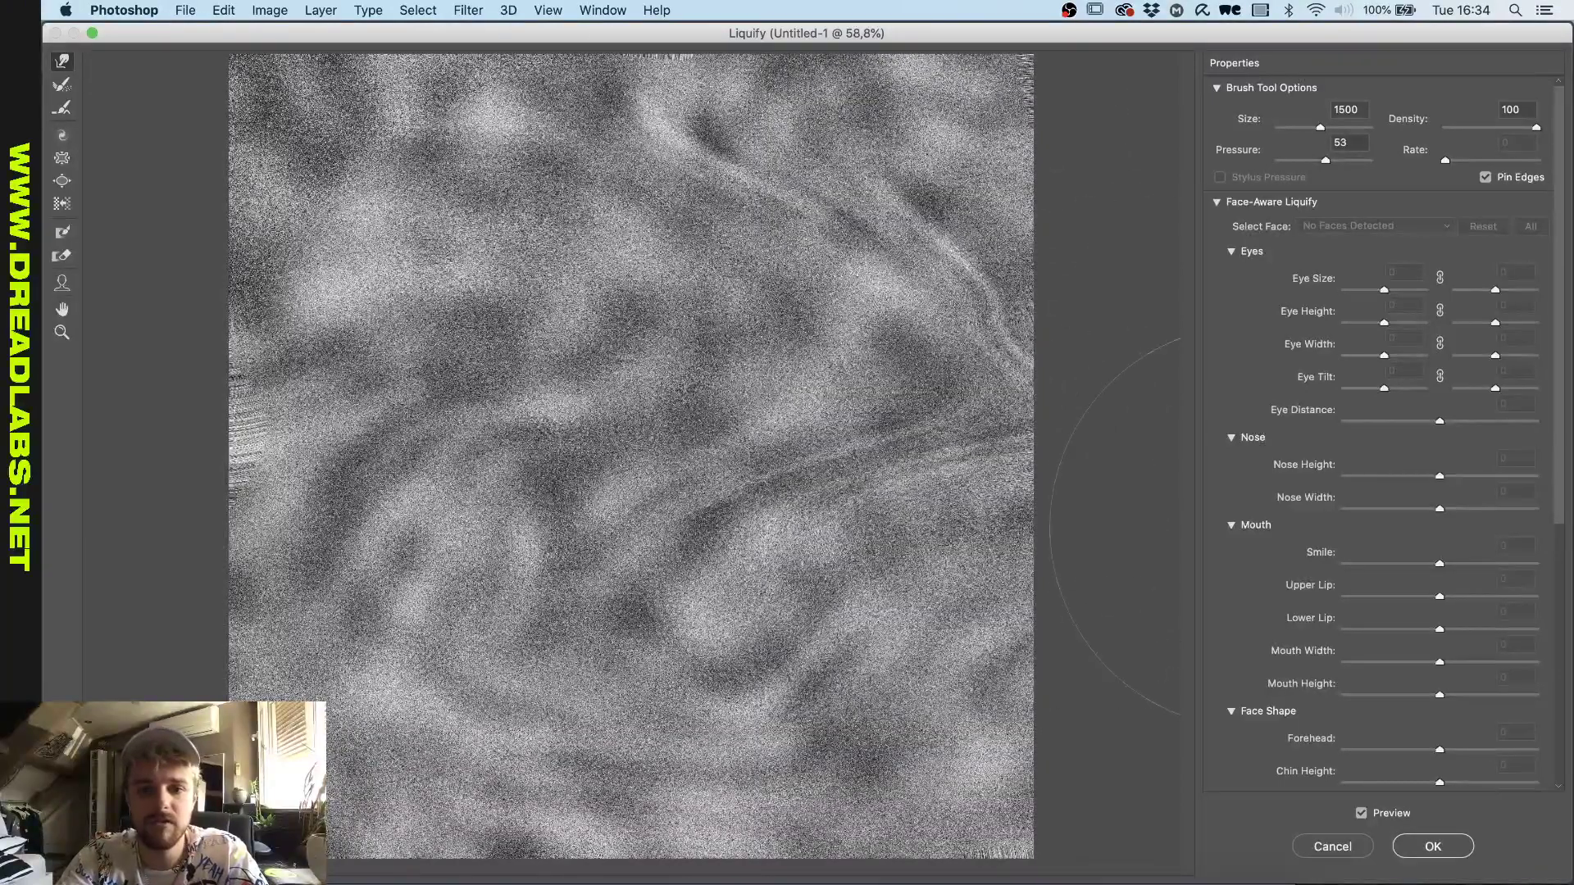
{"action": "mouse_move", "coordinate": [262, 394]}
{"action": "left_mouse_down"}
{"action": "mouse_move", "coordinate": [295, 328]}
{"action": "mouse_move", "coordinate": [287, 287]}
{"action": "left_mouse_up"}
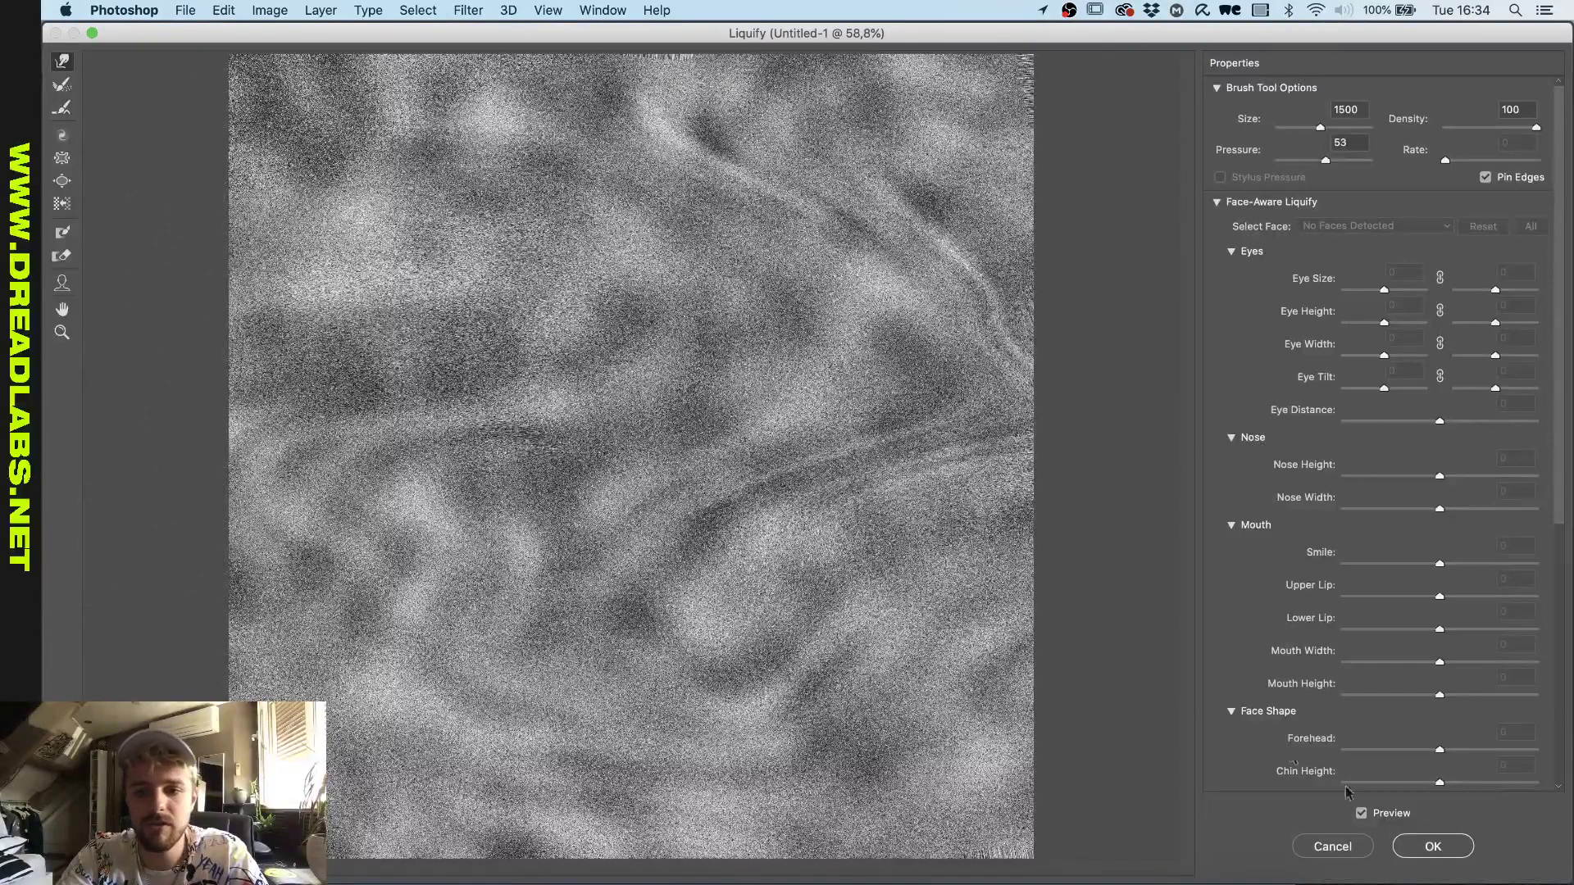
{"action": "left_click", "coordinate": [1432, 848]}
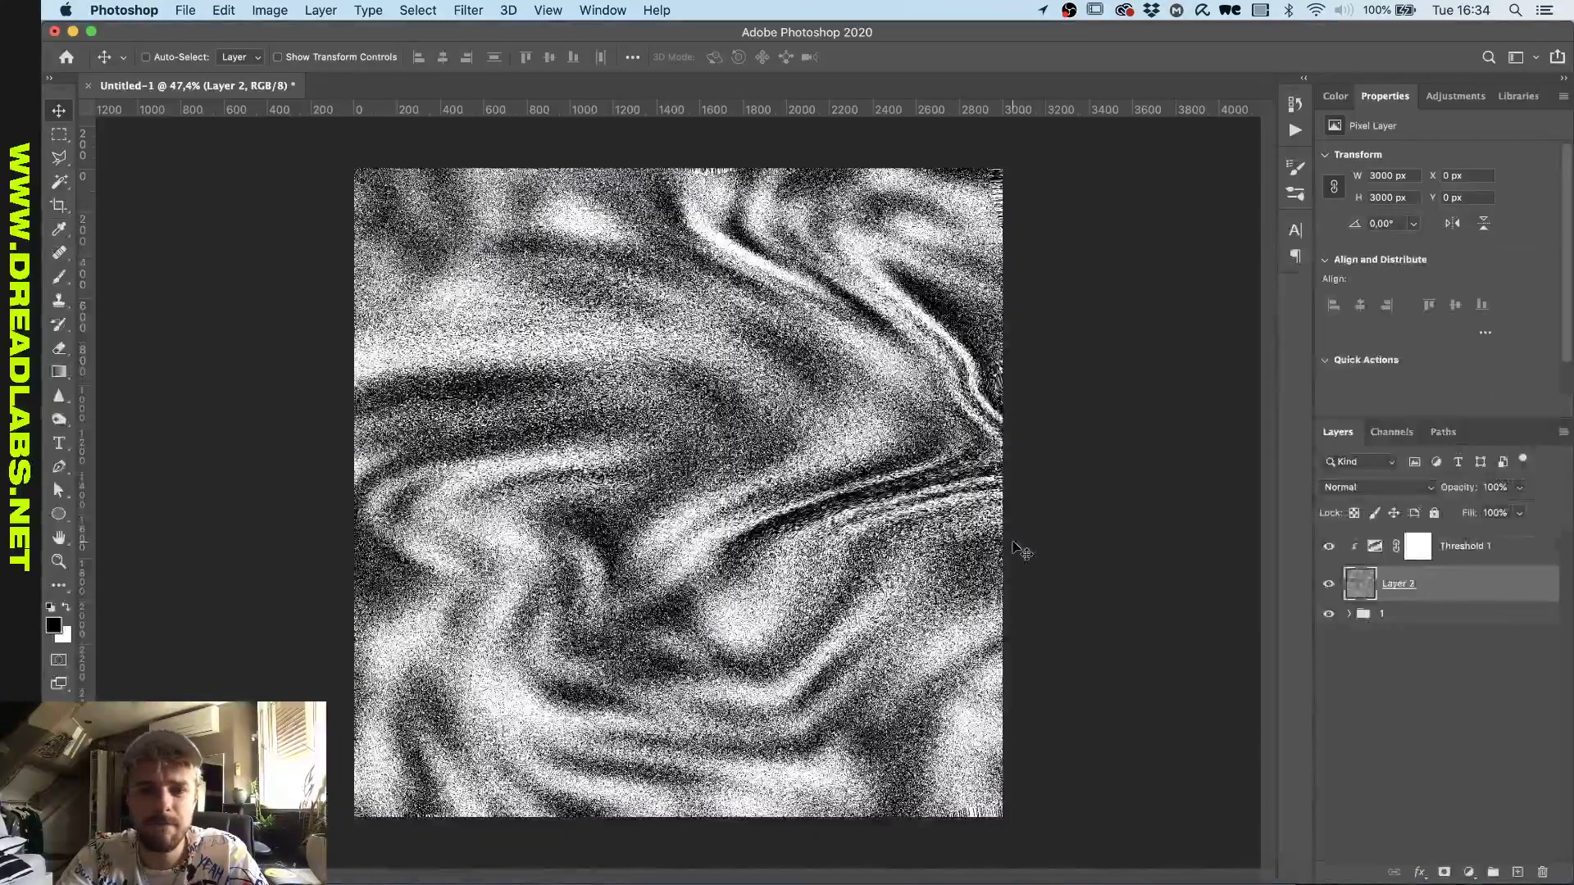
{"action": "left_click", "coordinate": [1457, 548], "text": "shift"}
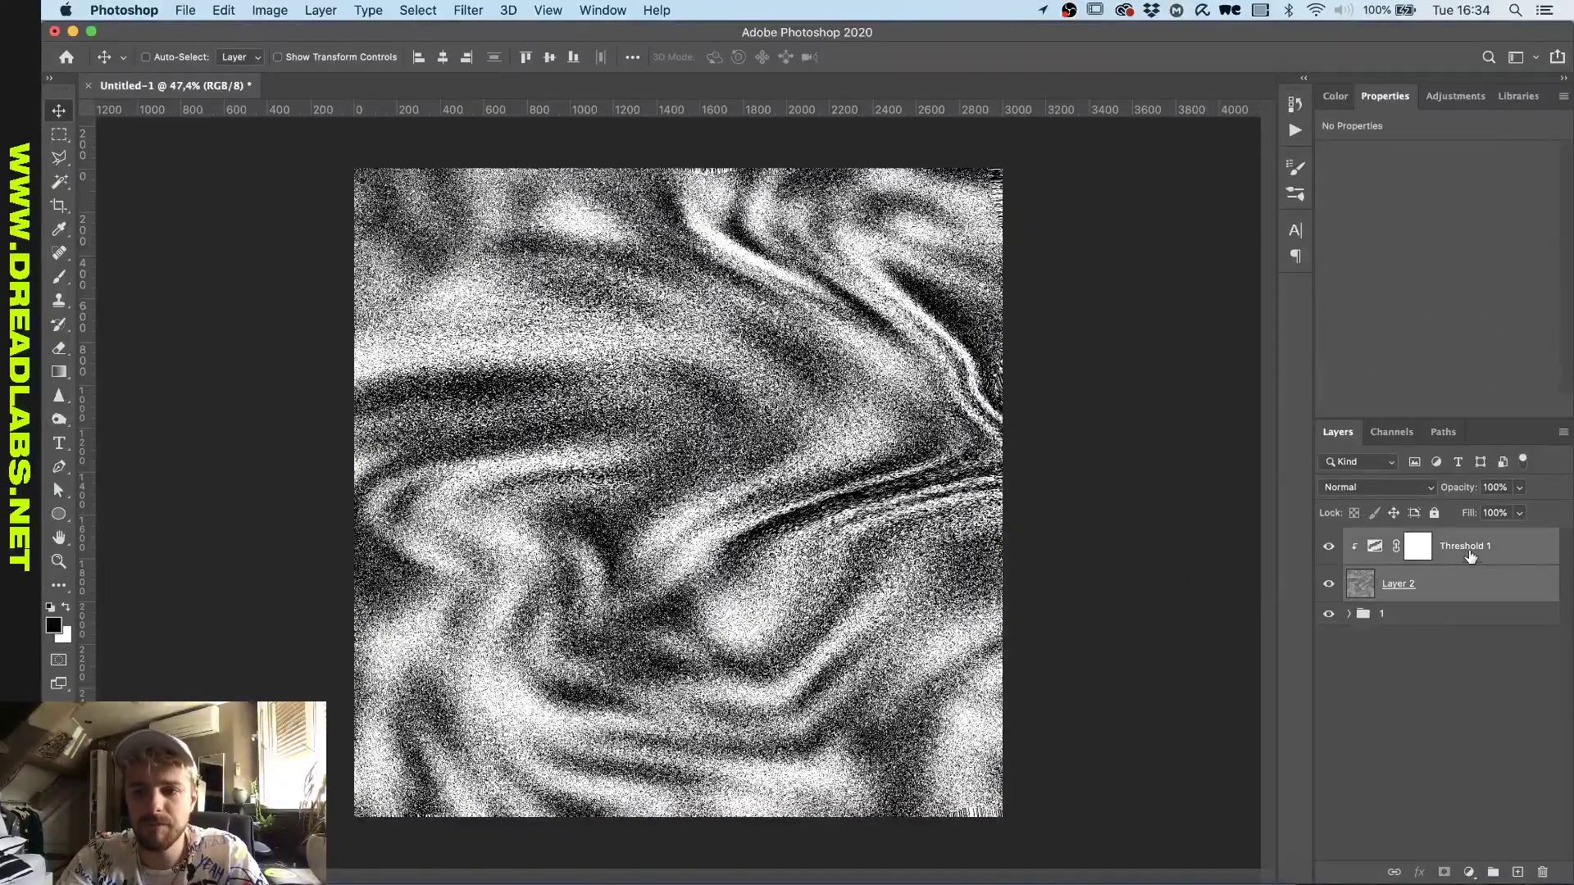
{"action": "left_click", "coordinate": [1464, 540]}
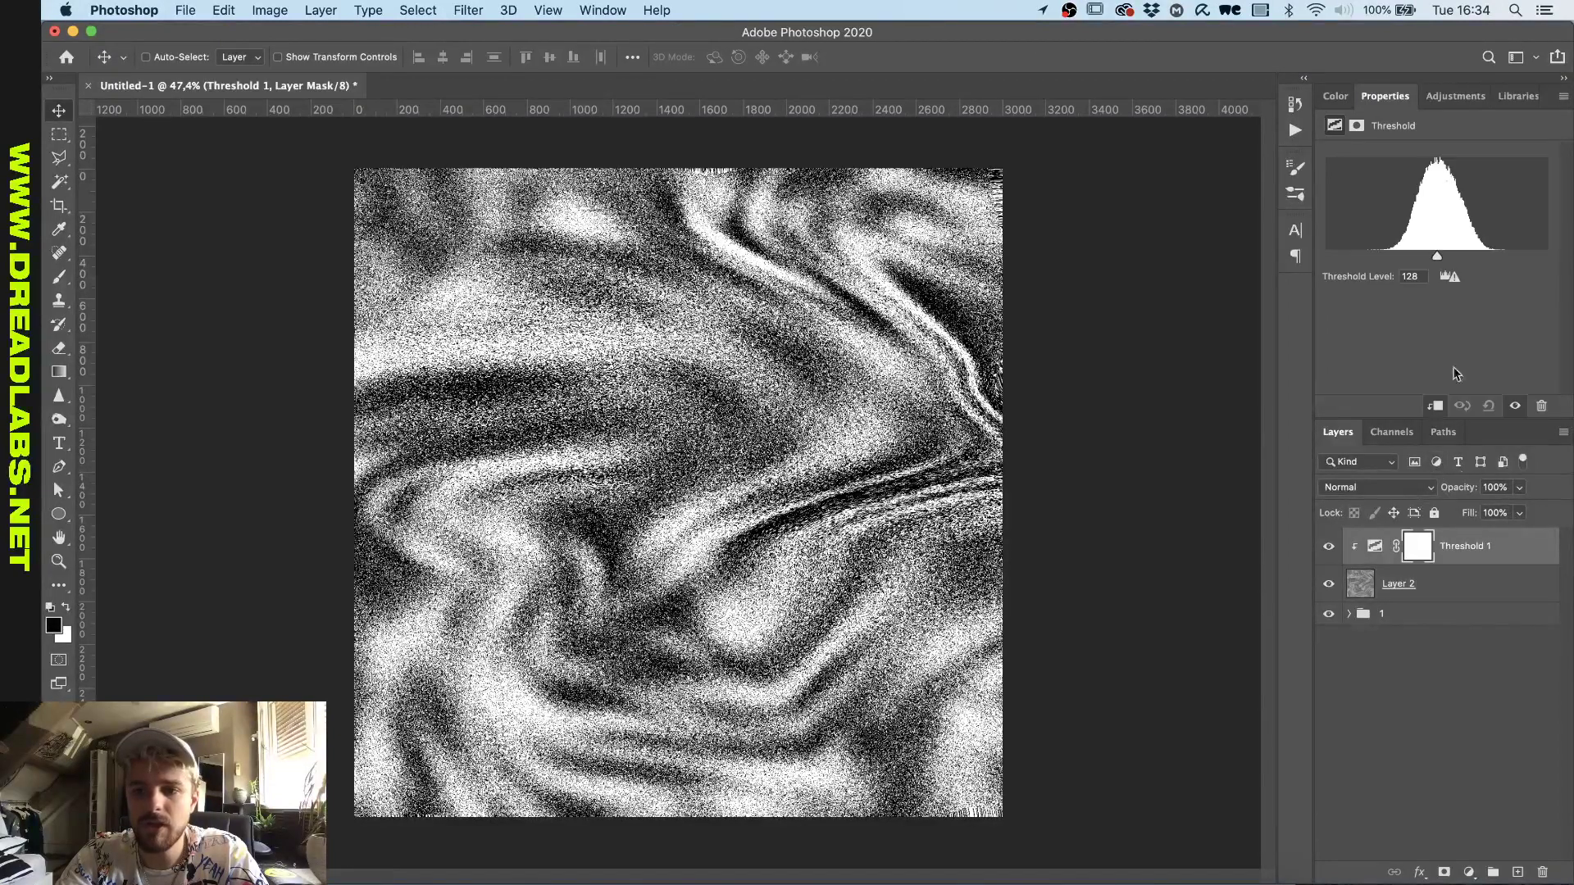
{"action": "left_click", "coordinate": [1452, 97]}
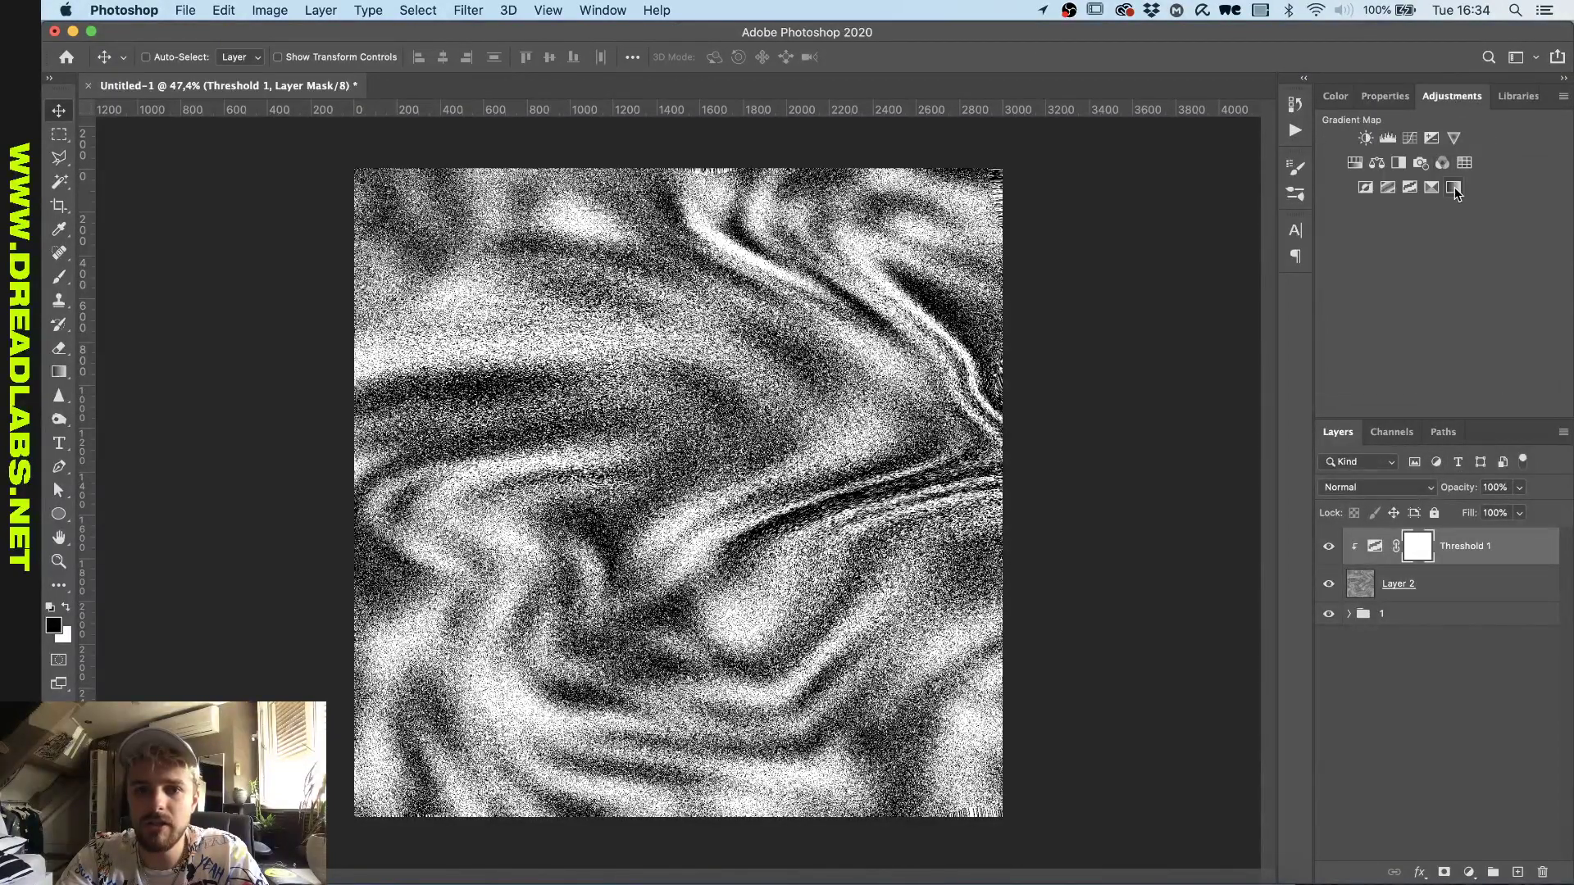
- Add Curves lowering whites and lifting blacks, then group Curves 1, Threshold 1 and Layer 2
{"action": "left_click", "coordinate": [1409, 138]}
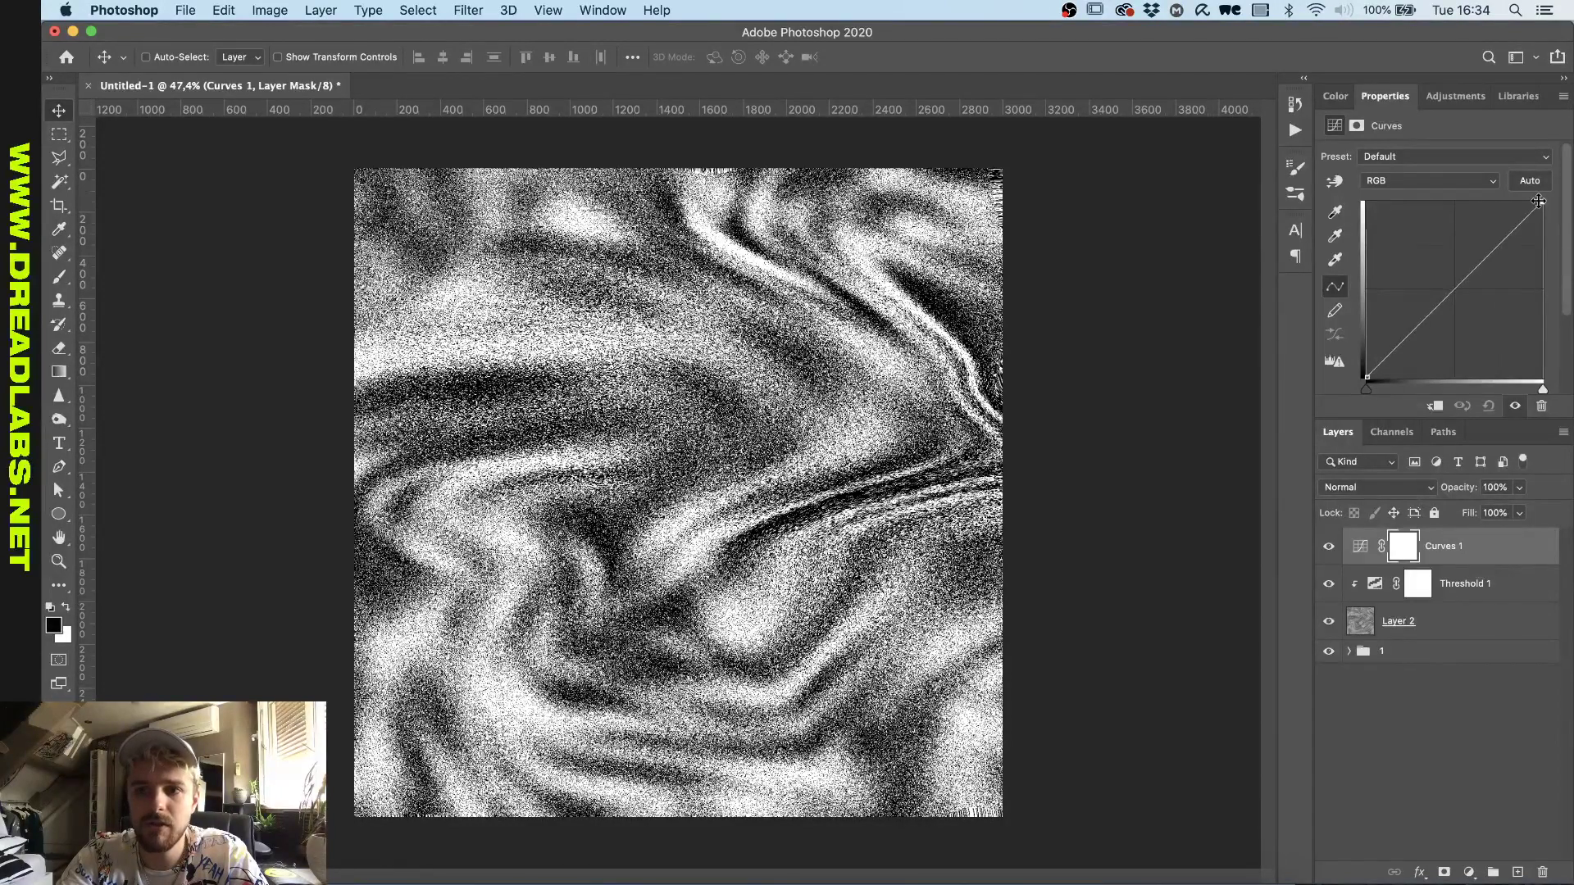
{"action": "left_click_drag", "start_coordinate": [1539, 202], "coordinate": [1538, 268]}
{"action": "left_click_drag", "start_coordinate": [1366, 377], "coordinate": [1358, 333]}
{"action": "left_click", "coordinate": [1449, 620], "text": "shift"}
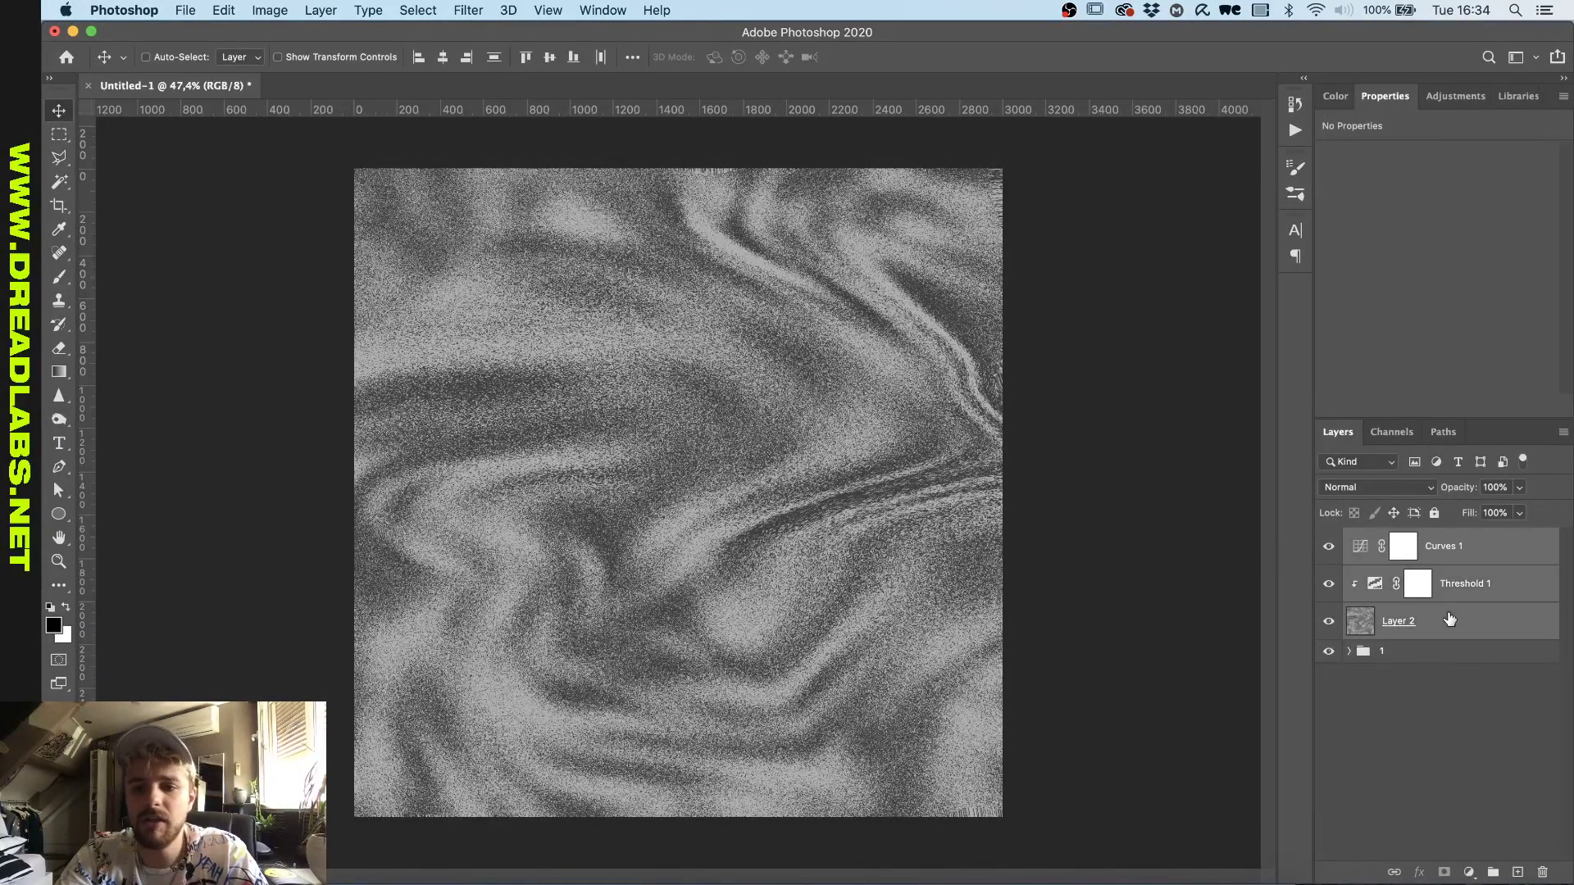
{"action": "key", "text": "super+g"}
- Rename the group 'Texture' and move it above the DC-Silver-DoF-5 chain layer
{"action": "double_click", "coordinate": [1394, 538]}
{"action": "type", "text": "Texture"}
{"action": "key", "text": "Return"}
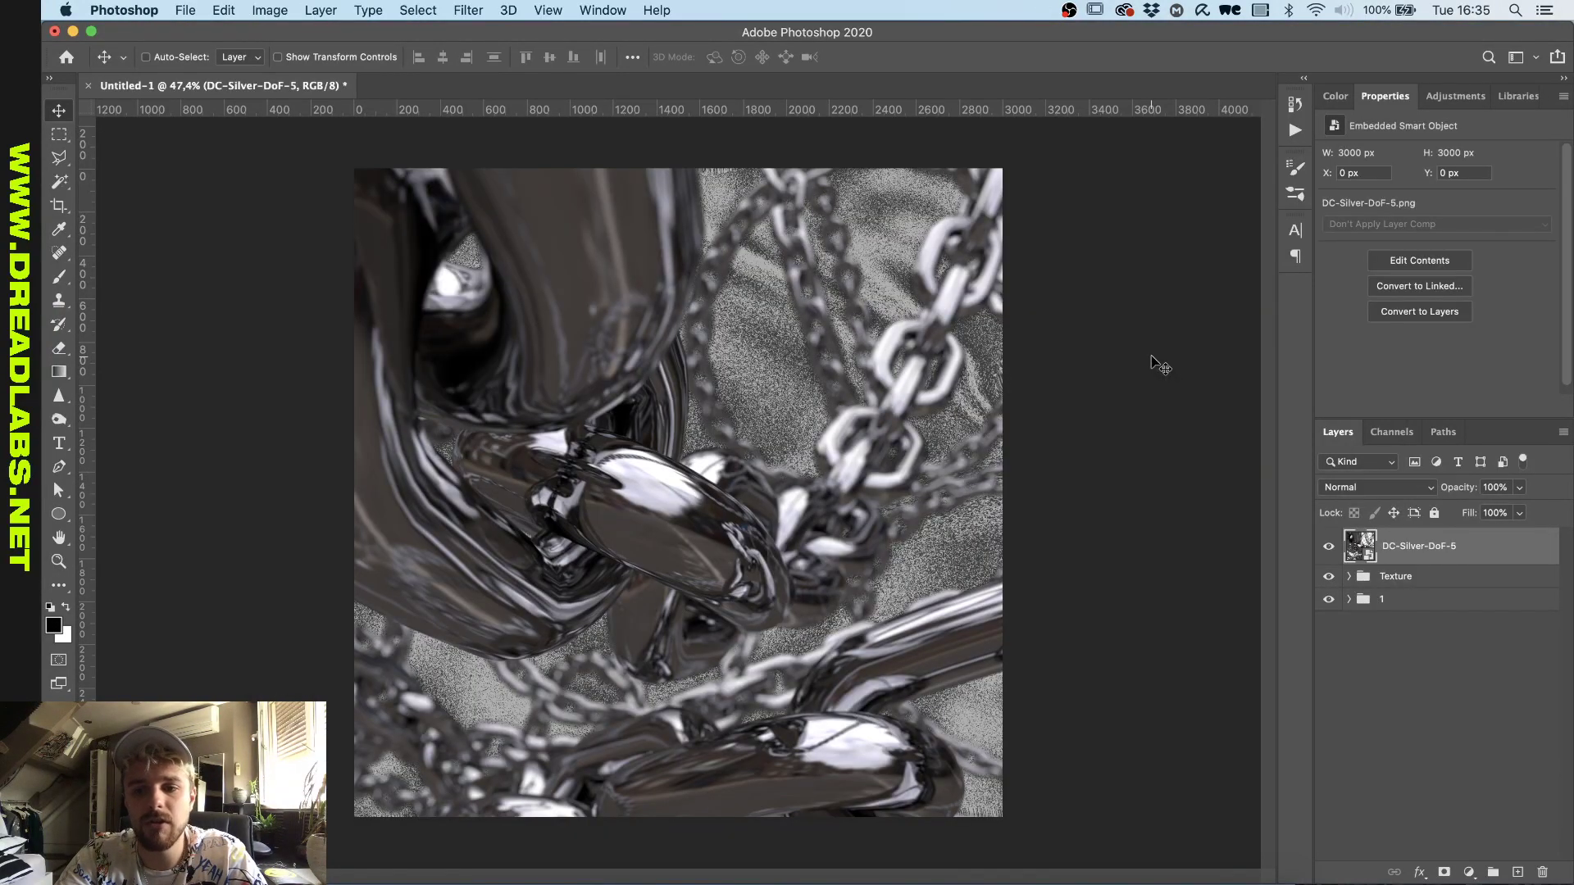
{"action": "left_click_drag", "start_coordinate": [1442, 568], "coordinate": [1437, 562]}
- Convert the Texture group to a smart object and set its blend mode to Overlay
{"action": "left_click", "coordinate": [1434, 545]}
{"action": "right_click", "coordinate": [1433, 544]}
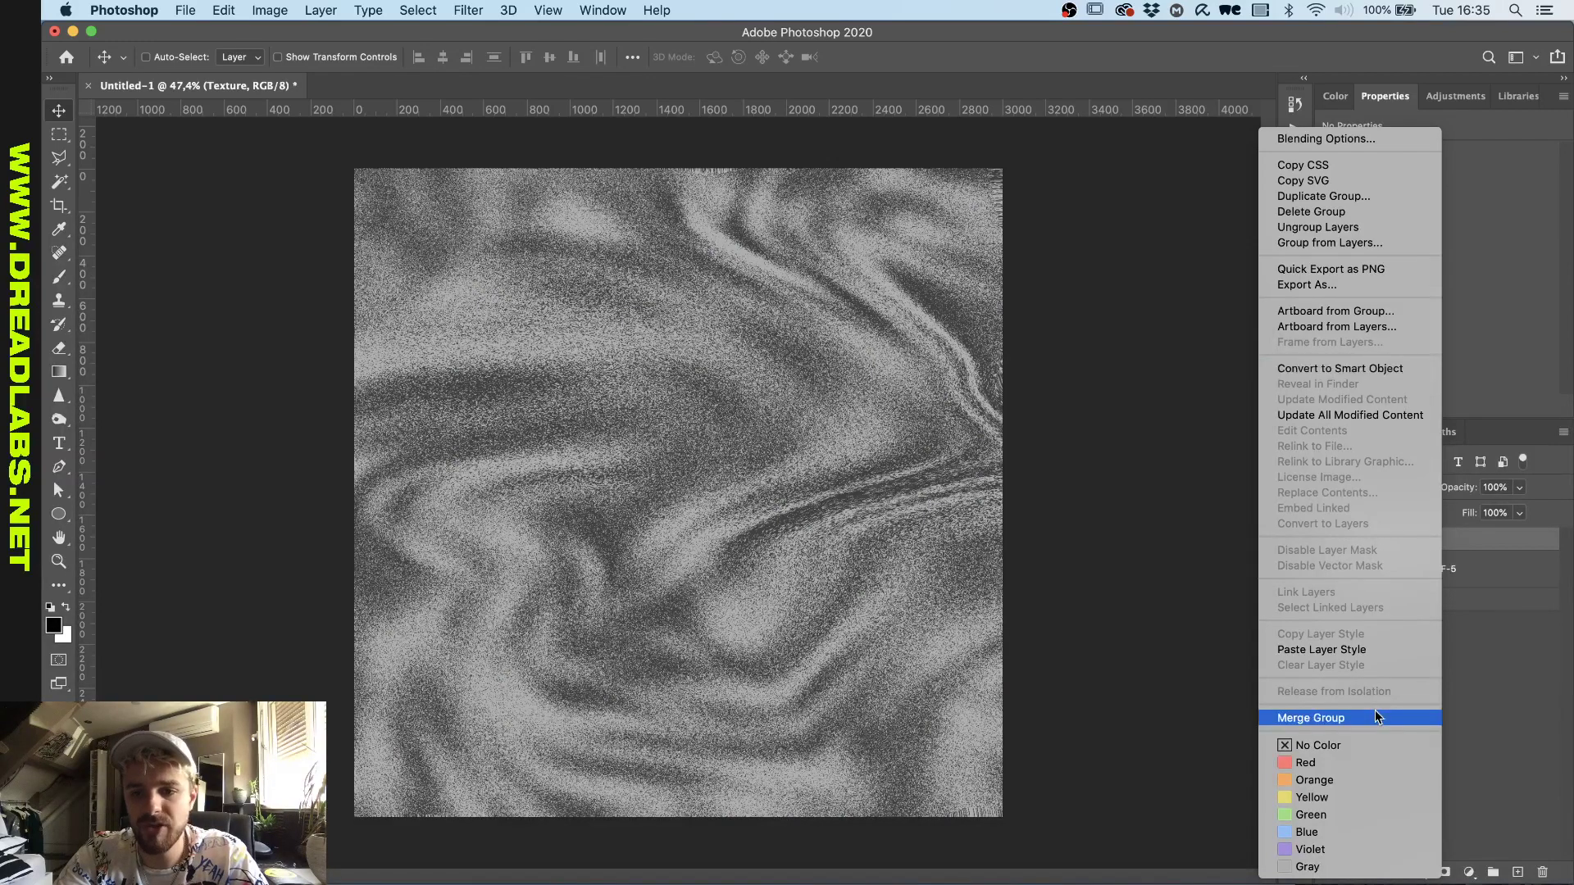
{"action": "left_click", "coordinate": [1375, 370]}
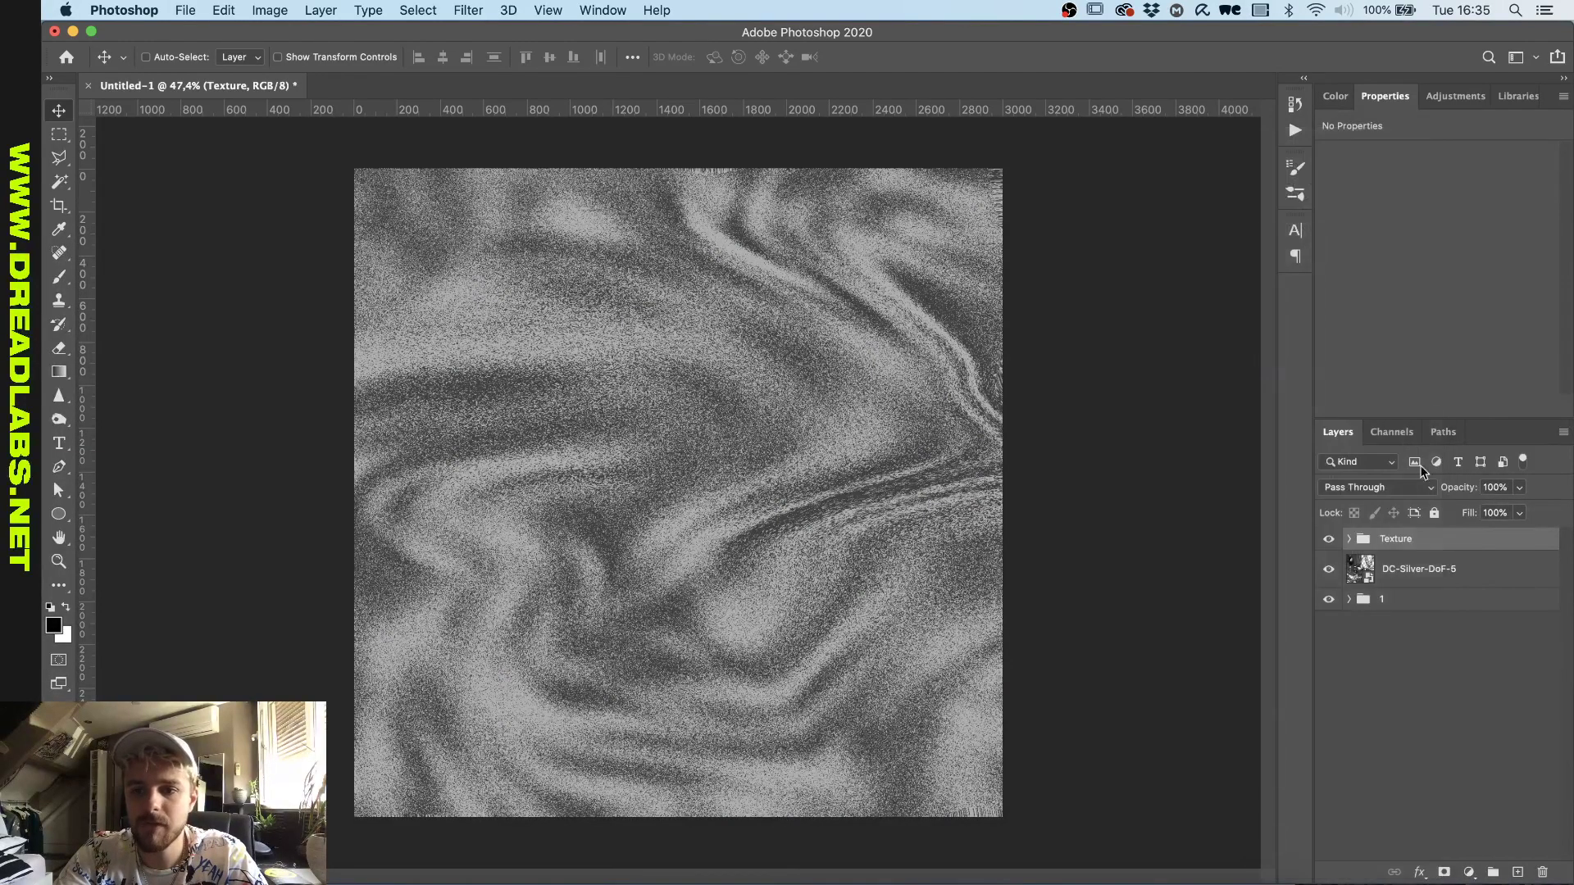
{"action": "left_click", "coordinate": [1379, 489]}
{"action": "left_click", "coordinate": [1473, 543]}
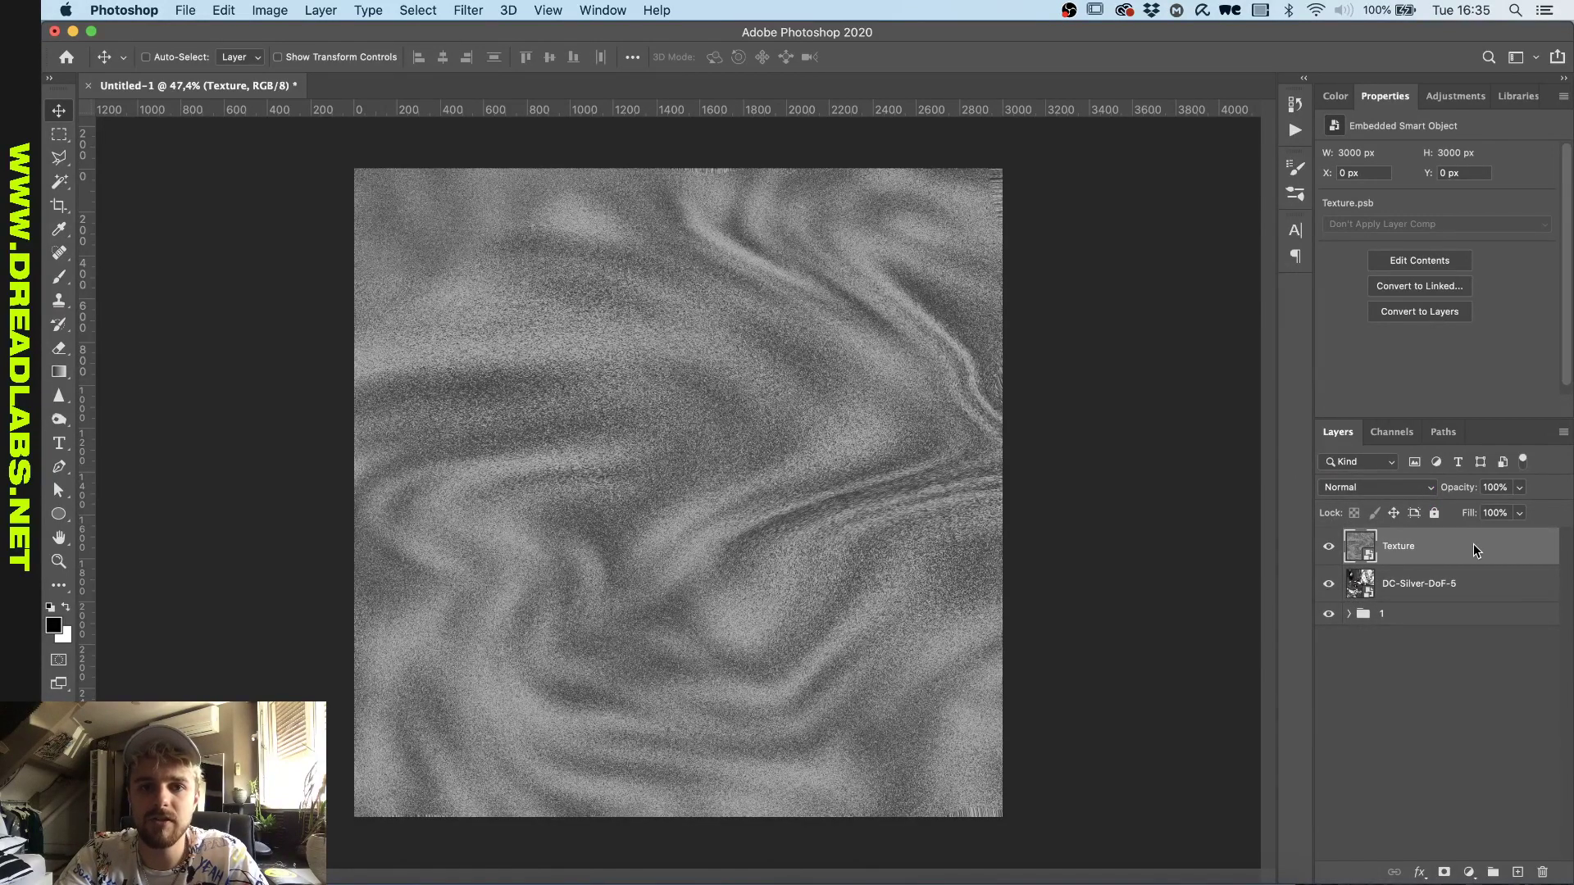
{"action": "left_click", "coordinate": [1385, 487]}
{"action": "left_click", "coordinate": [1377, 683]}
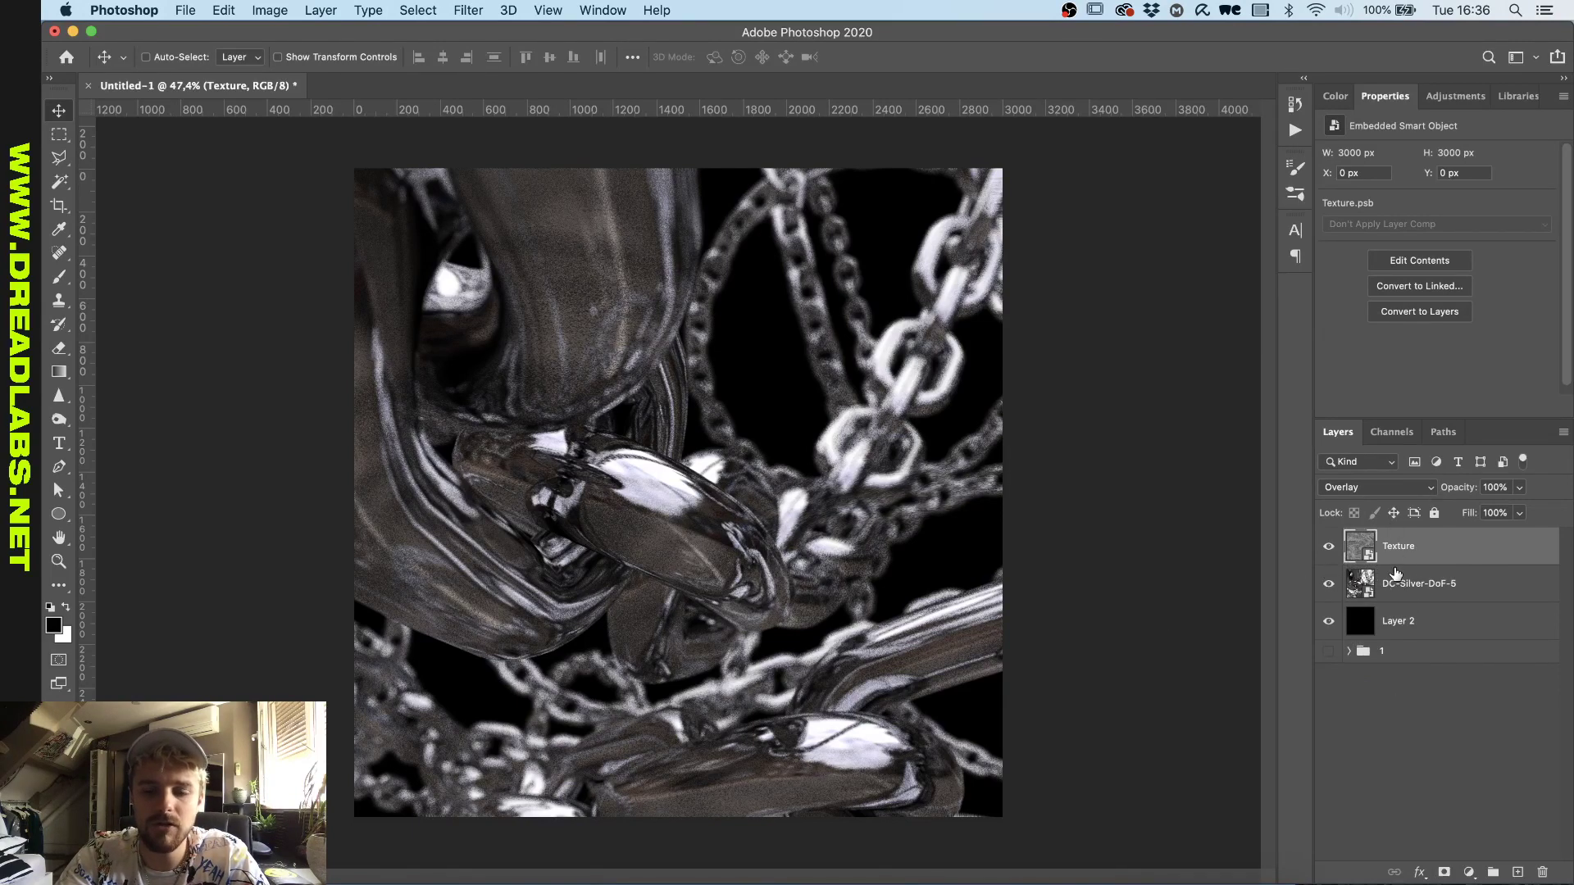
- Group Texture, DC-Silver-DoF-5 and Layer 2 as '2', then render clouds on a new layer
{"action": "left_click", "coordinate": [1414, 620], "text": "shift"}
{"action": "key", "text": "super+g"}
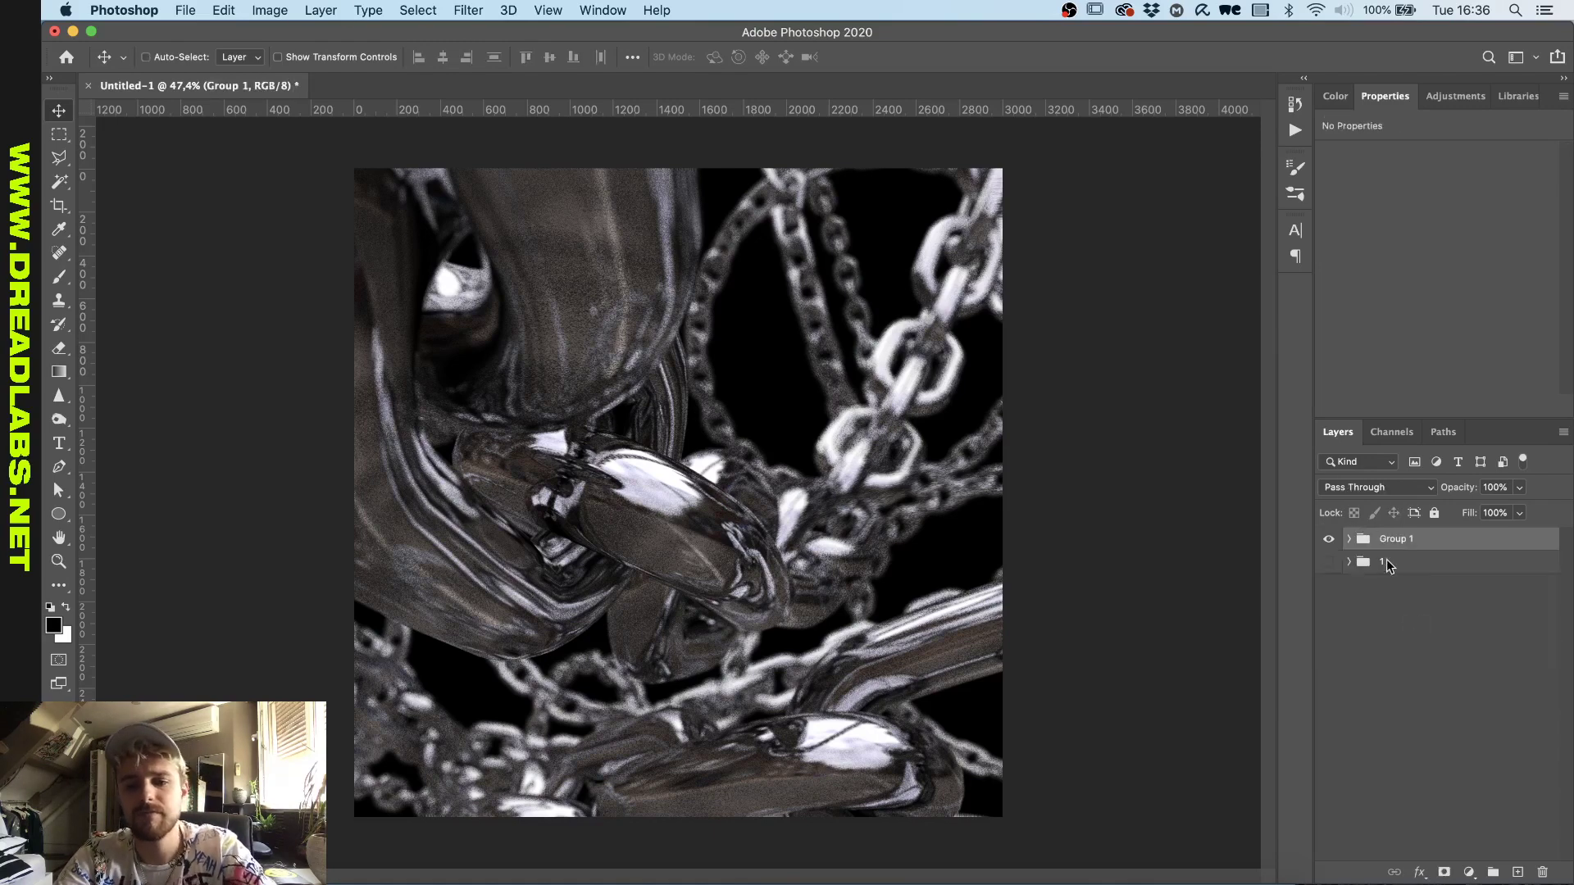
{"action": "type", "text": "2"}
{"action": "key", "text": "Return"}
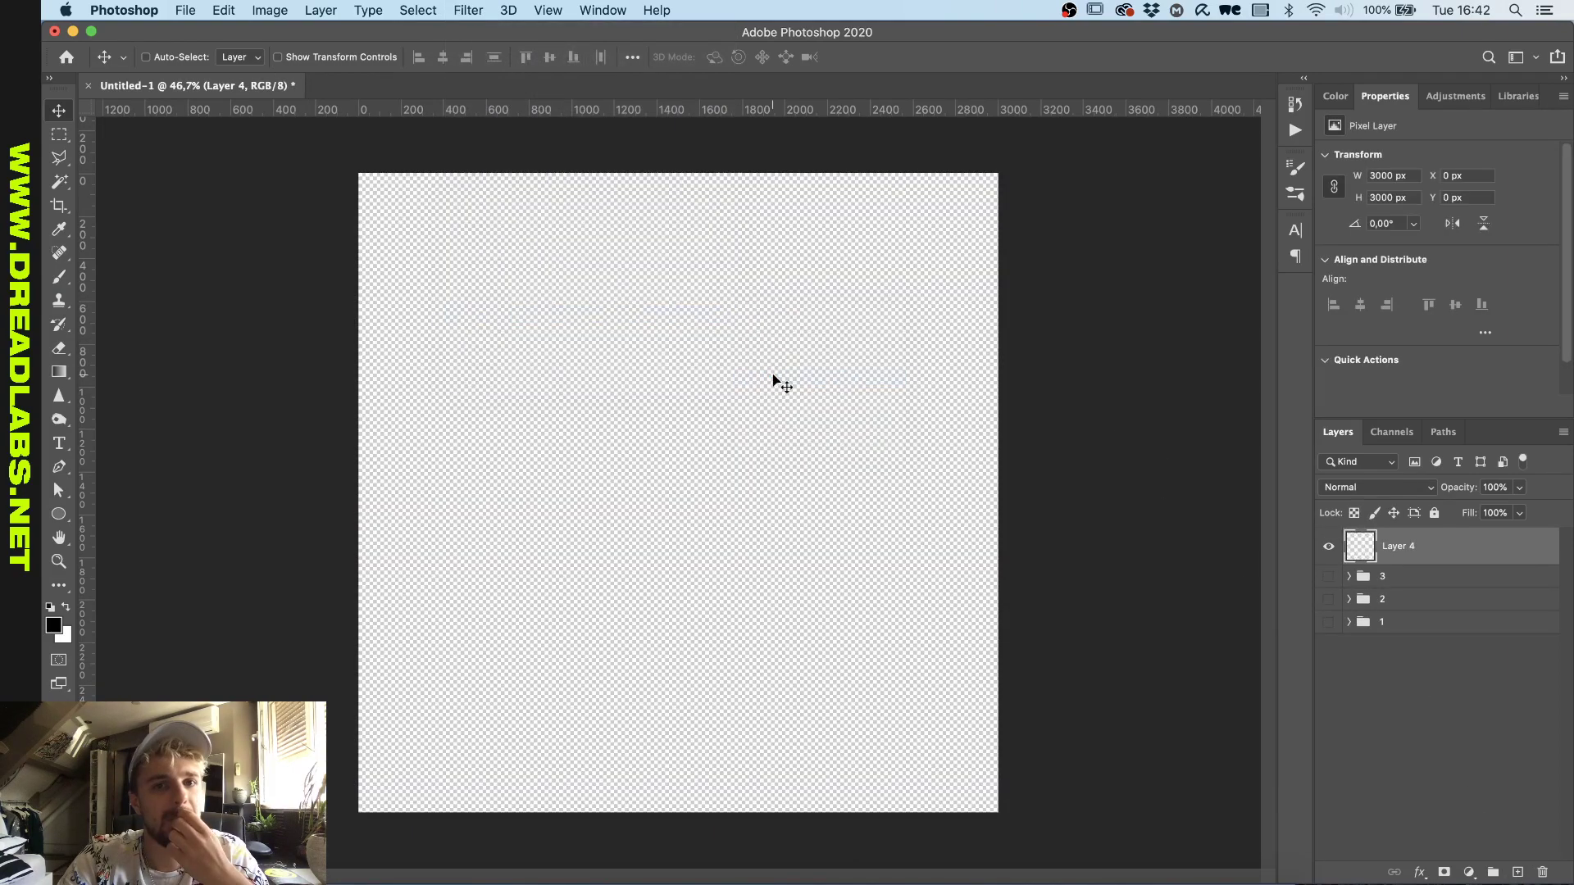
{"action": "key", "text": "ctrl+super+f"}
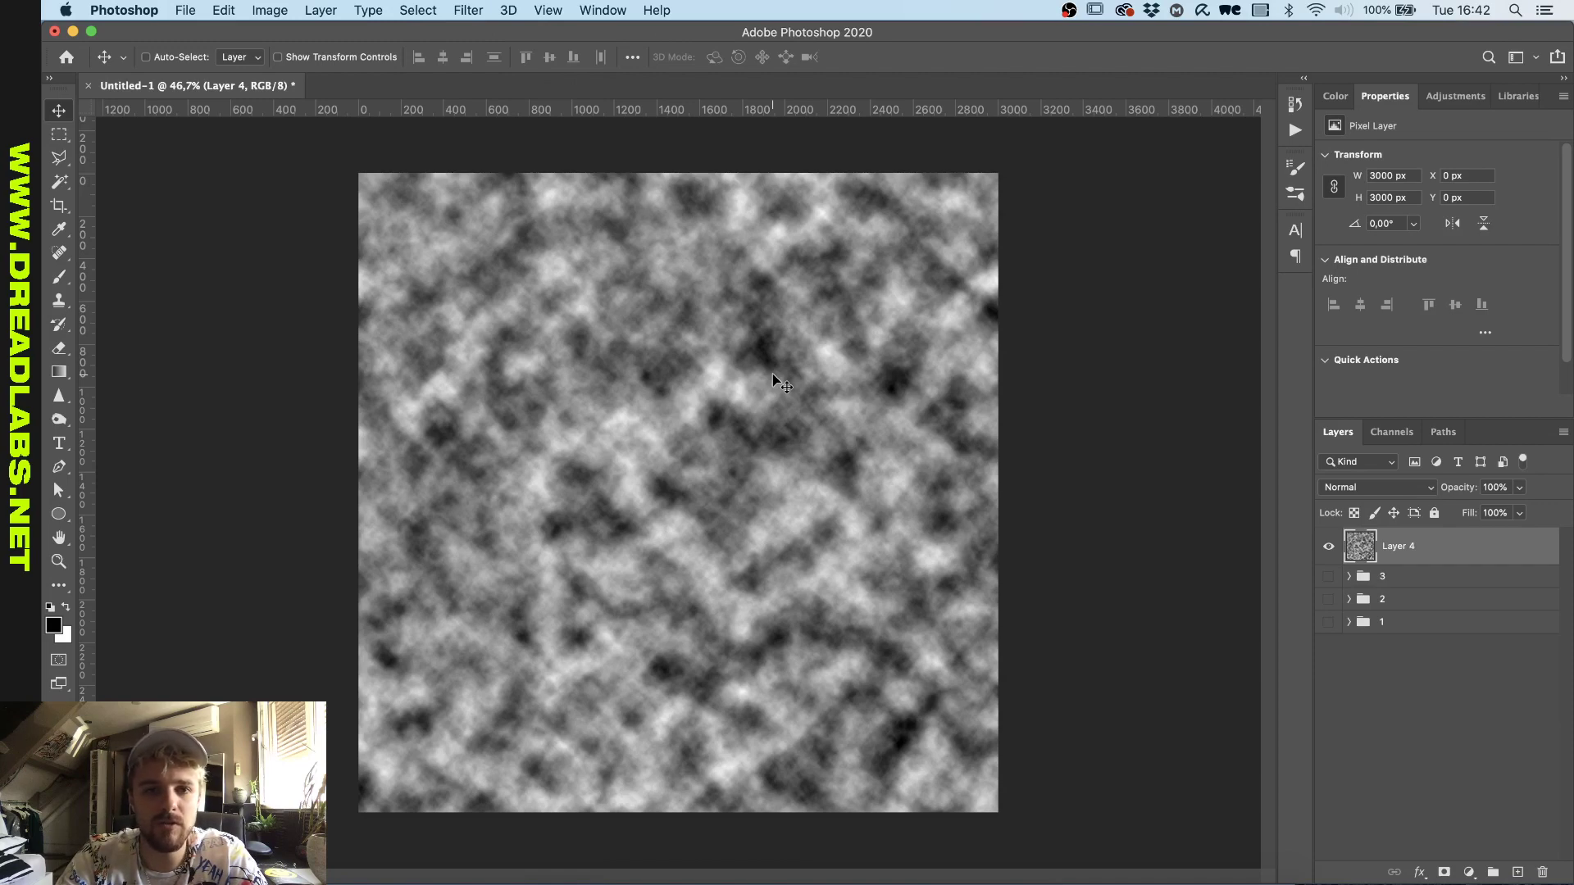
- Add a Curves adjustment pushing the black point right so Layer 4 shows sparse white specks
{"action": "left_click", "coordinate": [1453, 100]}
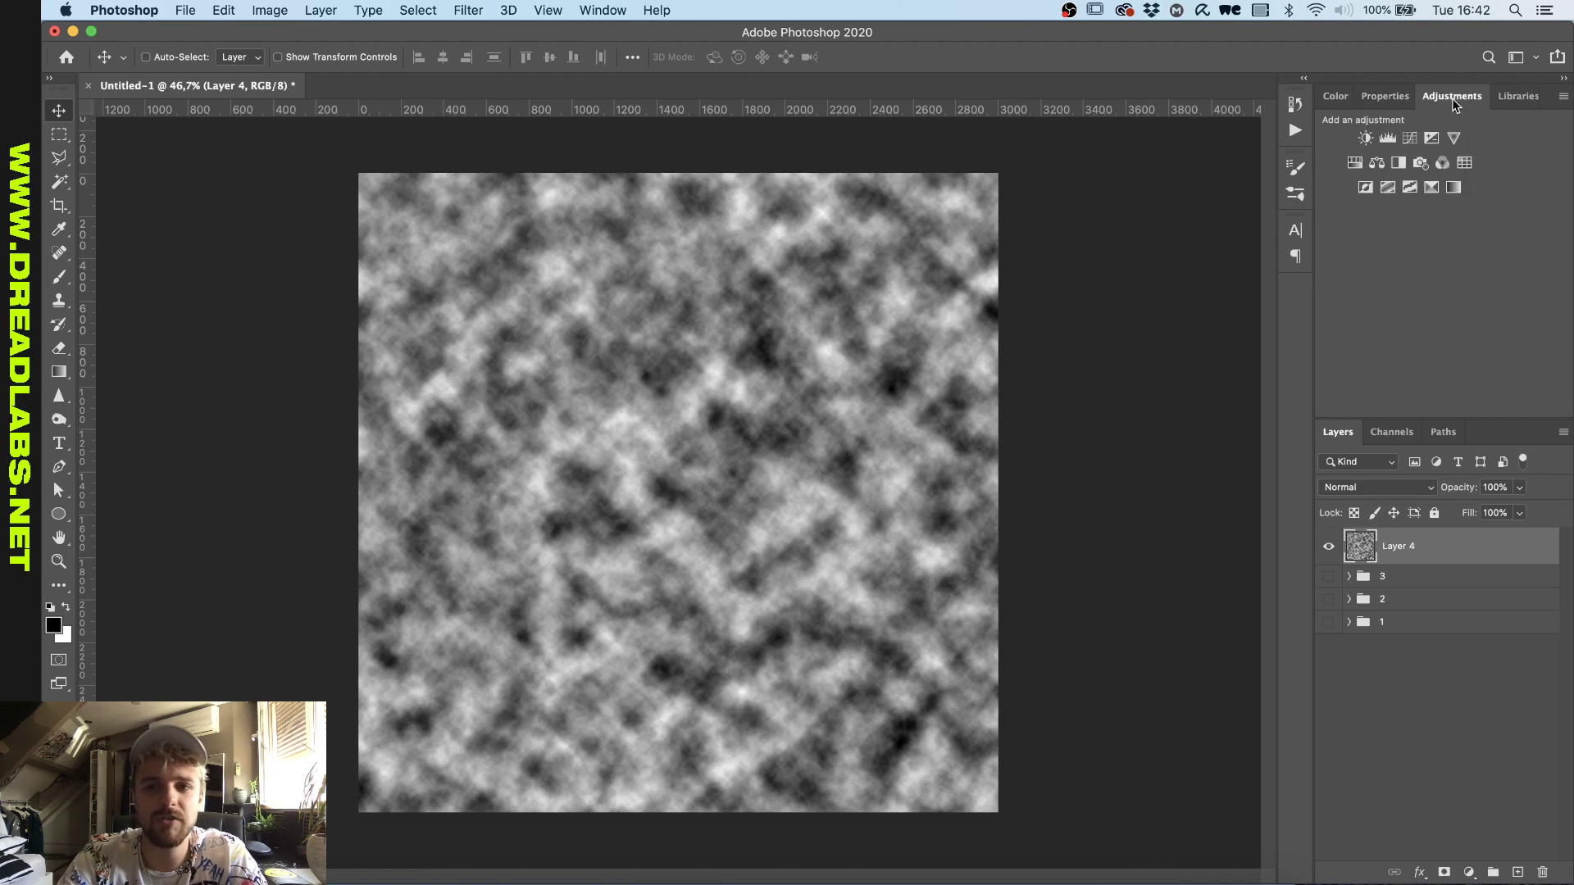
{"action": "left_click", "coordinate": [1409, 137]}
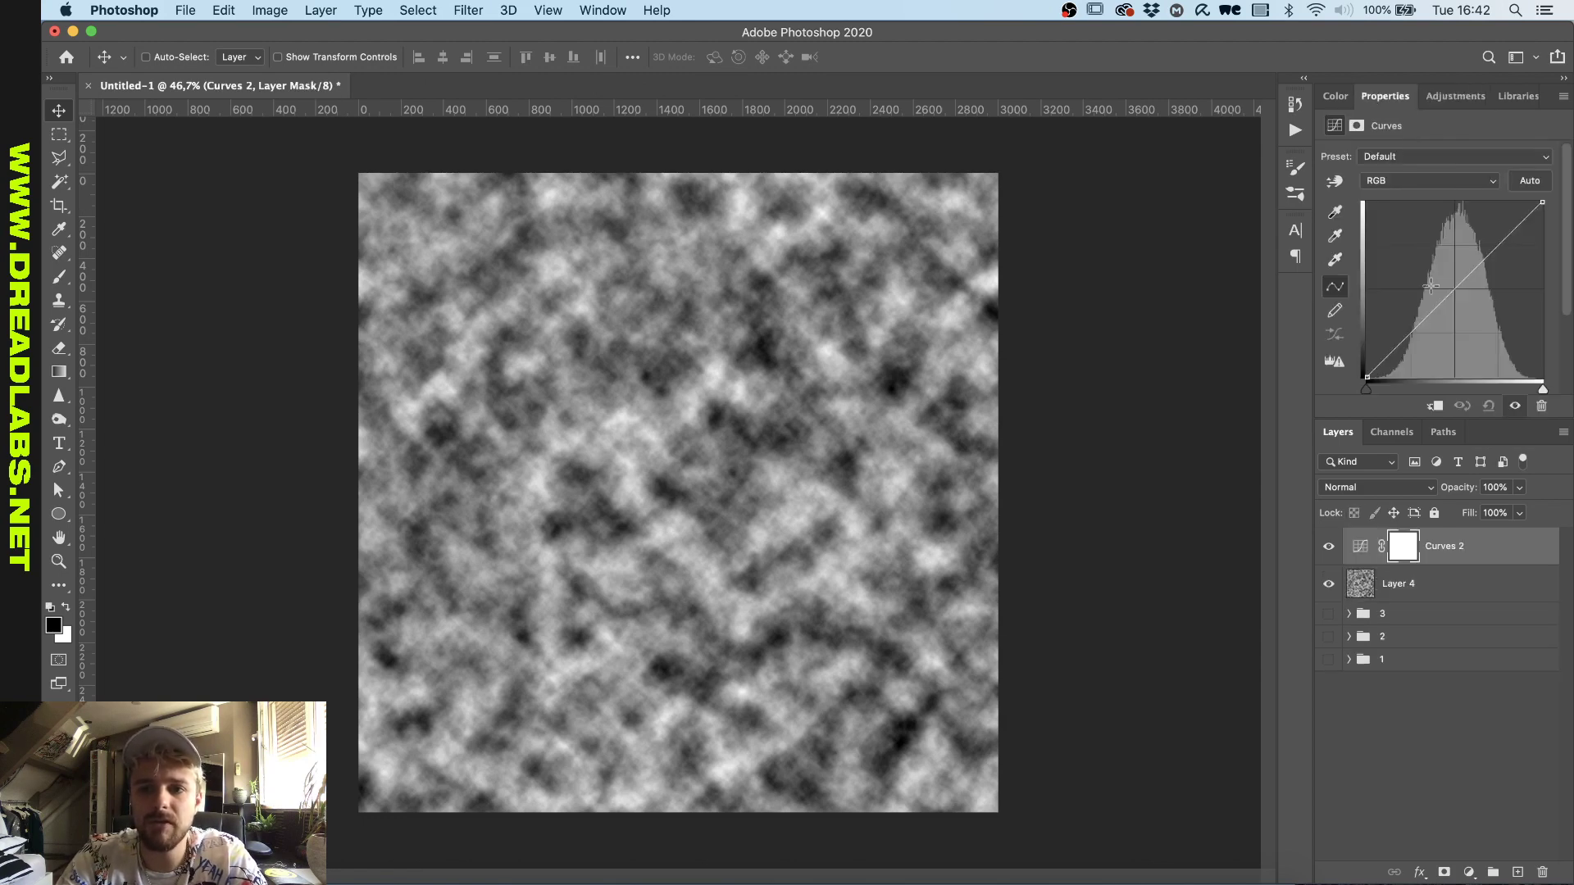
{"action": "left_click_drag", "start_coordinate": [1367, 394], "coordinate": [1483, 398]}
{"action": "left_click_drag", "start_coordinate": [1514, 283], "coordinate": [1527, 311]}
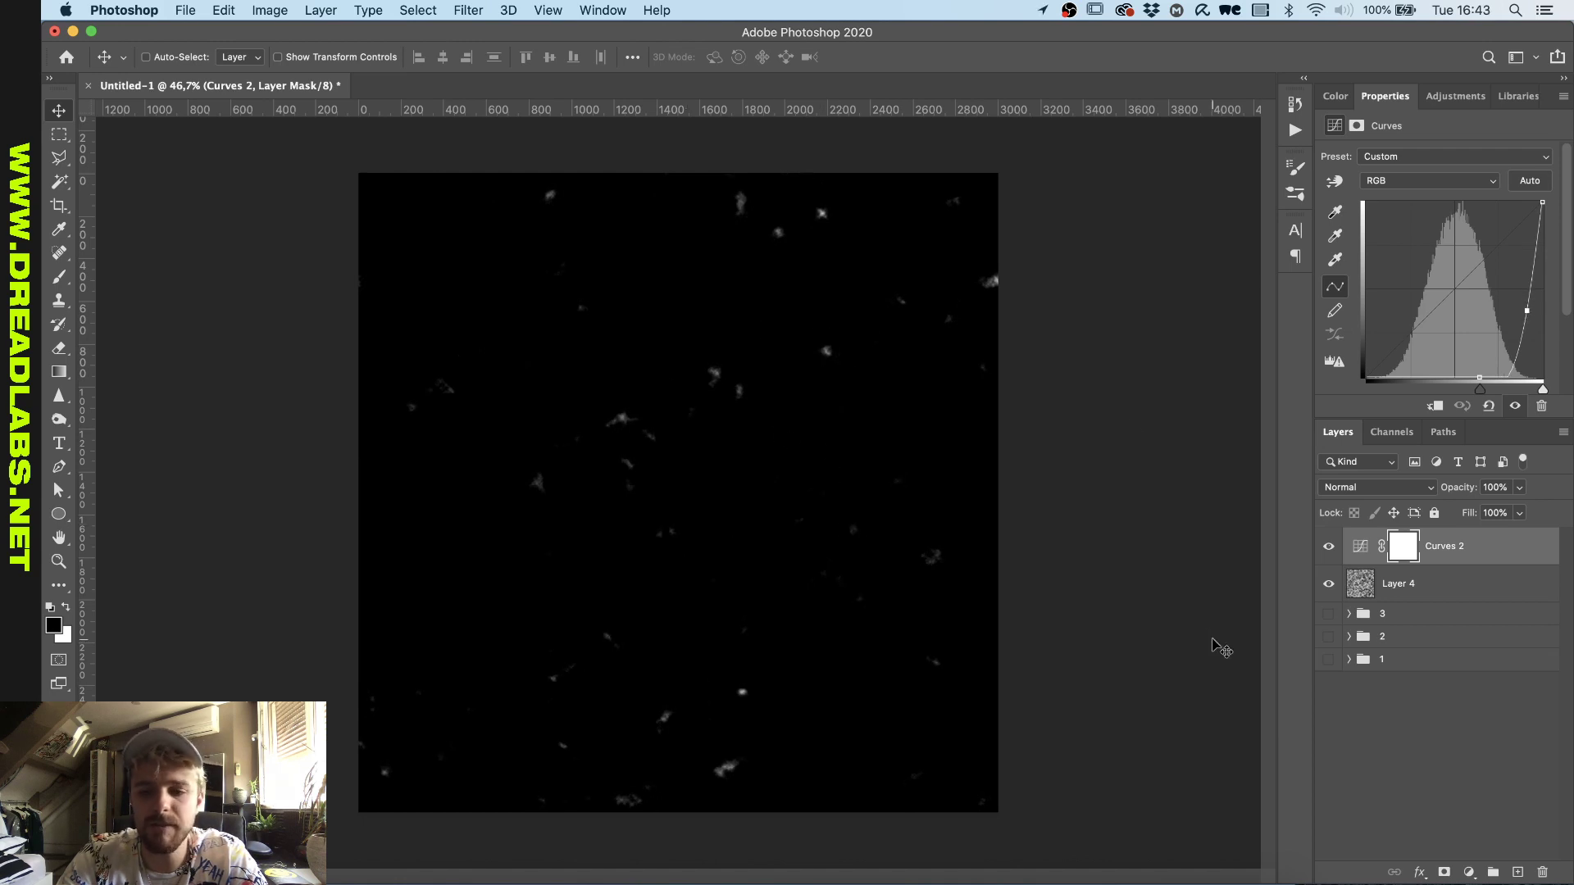
{"action": "left_click", "coordinate": [1455, 584]}
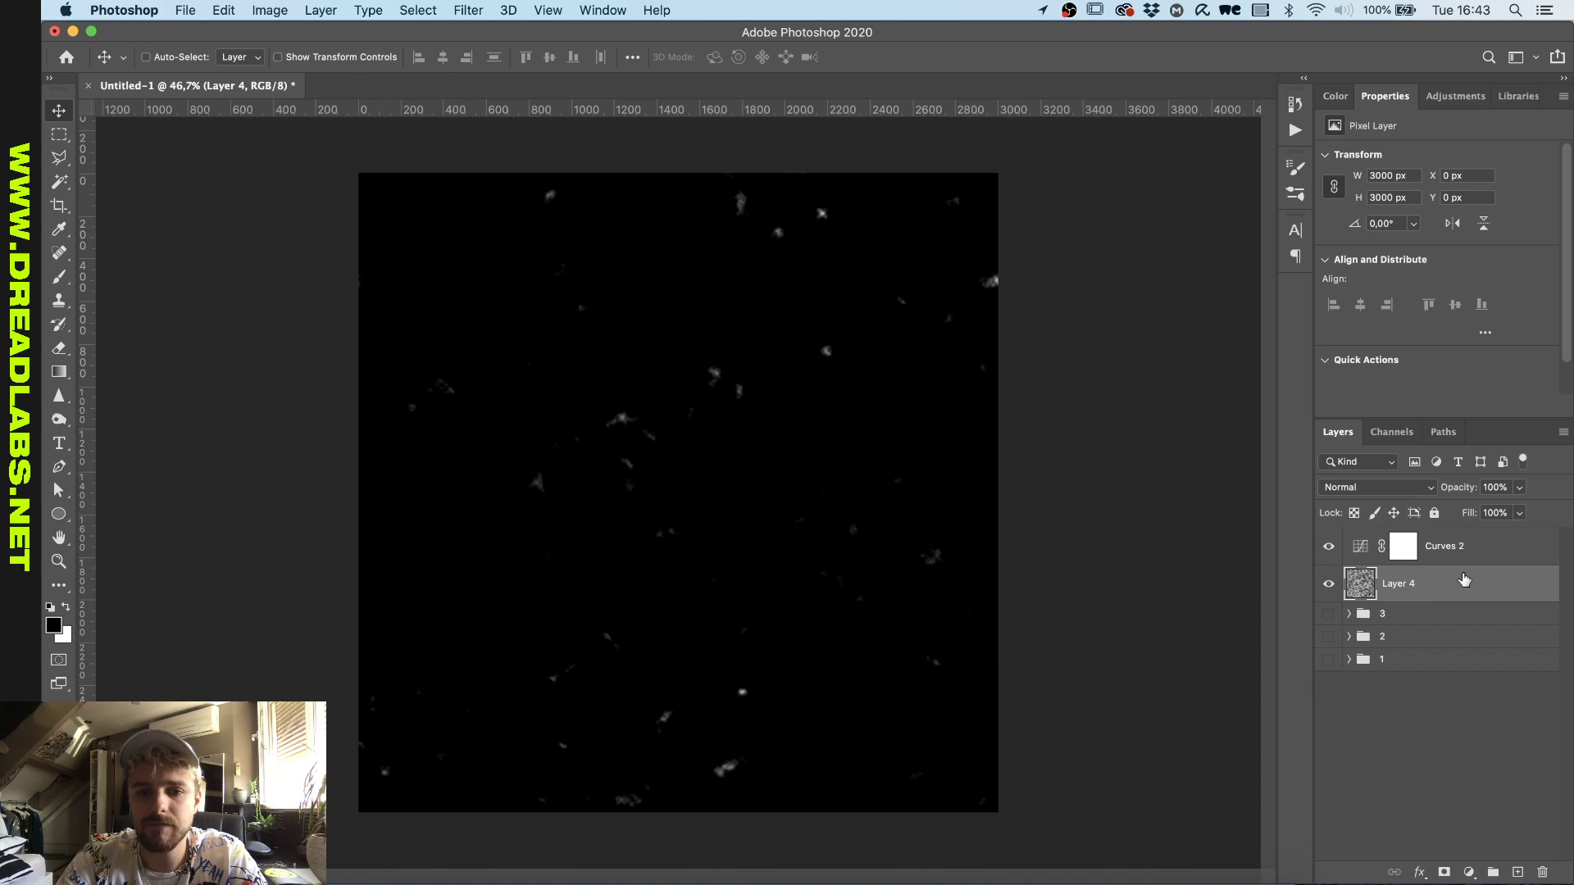
- Create Layers 5, 6 and 7 below Curves 2 and render Clouds into each
{"action": "left_click", "coordinate": [1517, 872]}
{"action": "left_click", "coordinate": [1517, 872]}
{"action": "left_click", "coordinate": [1517, 872]}
{"action": "left_click", "coordinate": [1422, 656]}
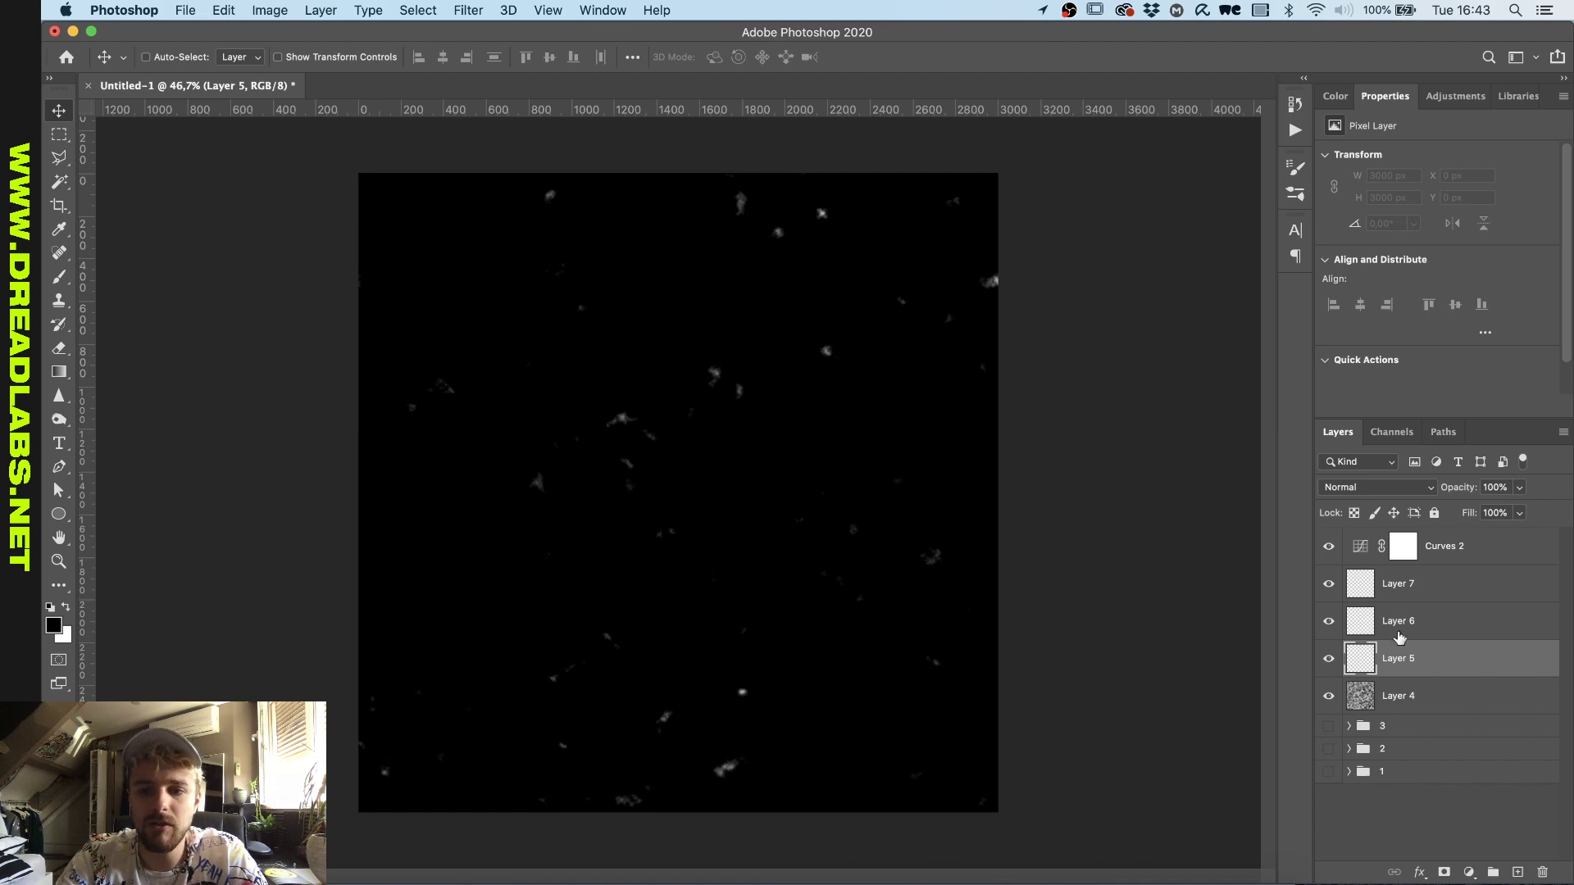
{"action": "left_click", "coordinate": [469, 13]}
{"action": "left_click", "coordinate": [477, 37]}
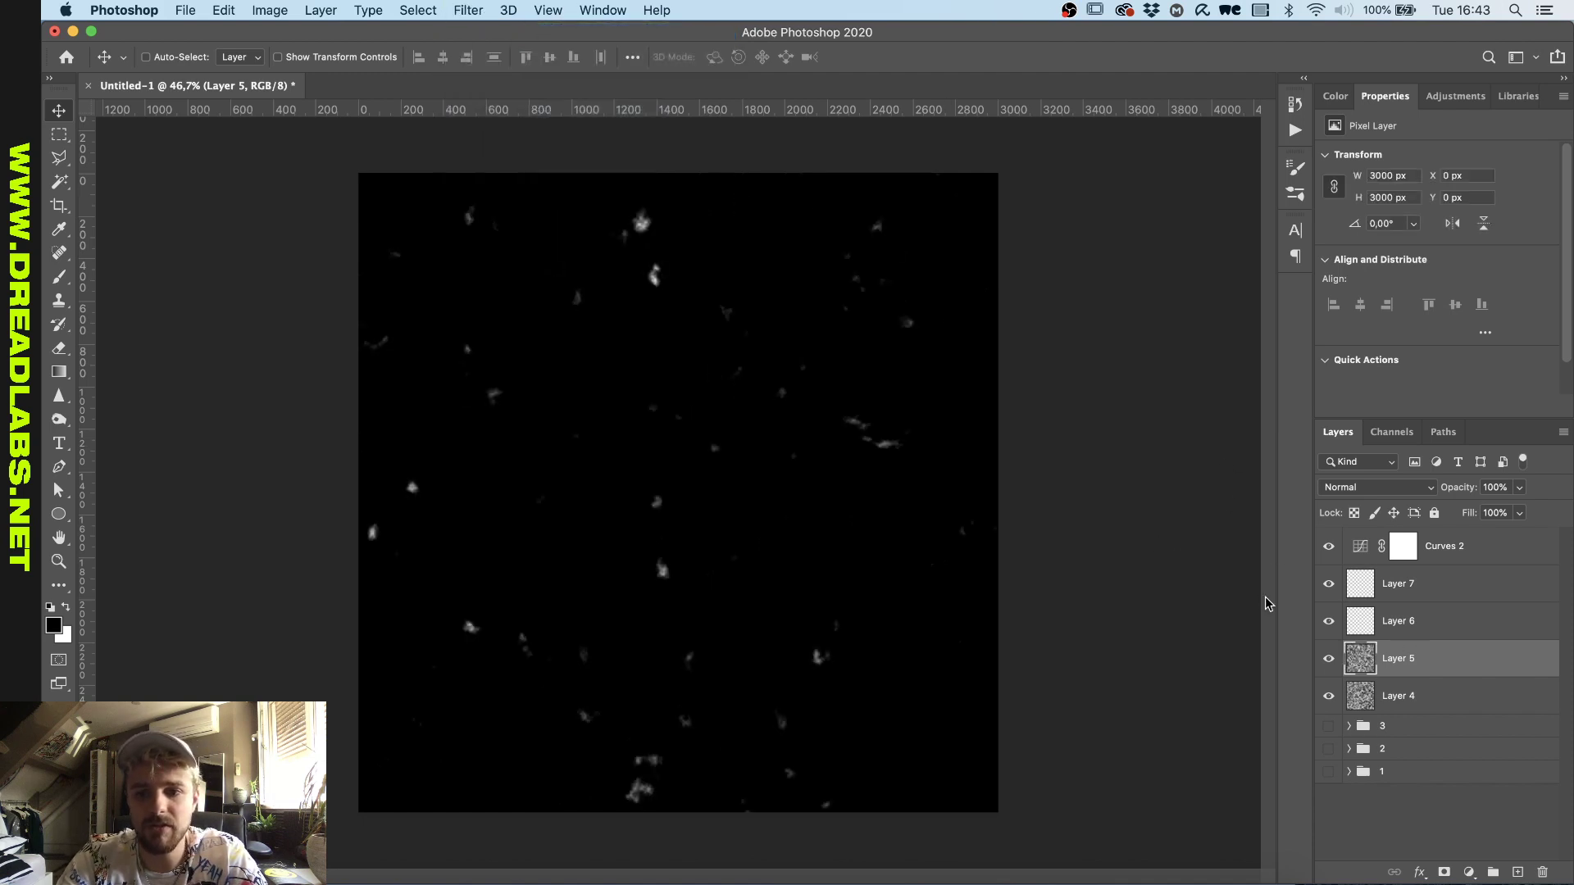
{"action": "left_click", "coordinate": [1388, 623]}
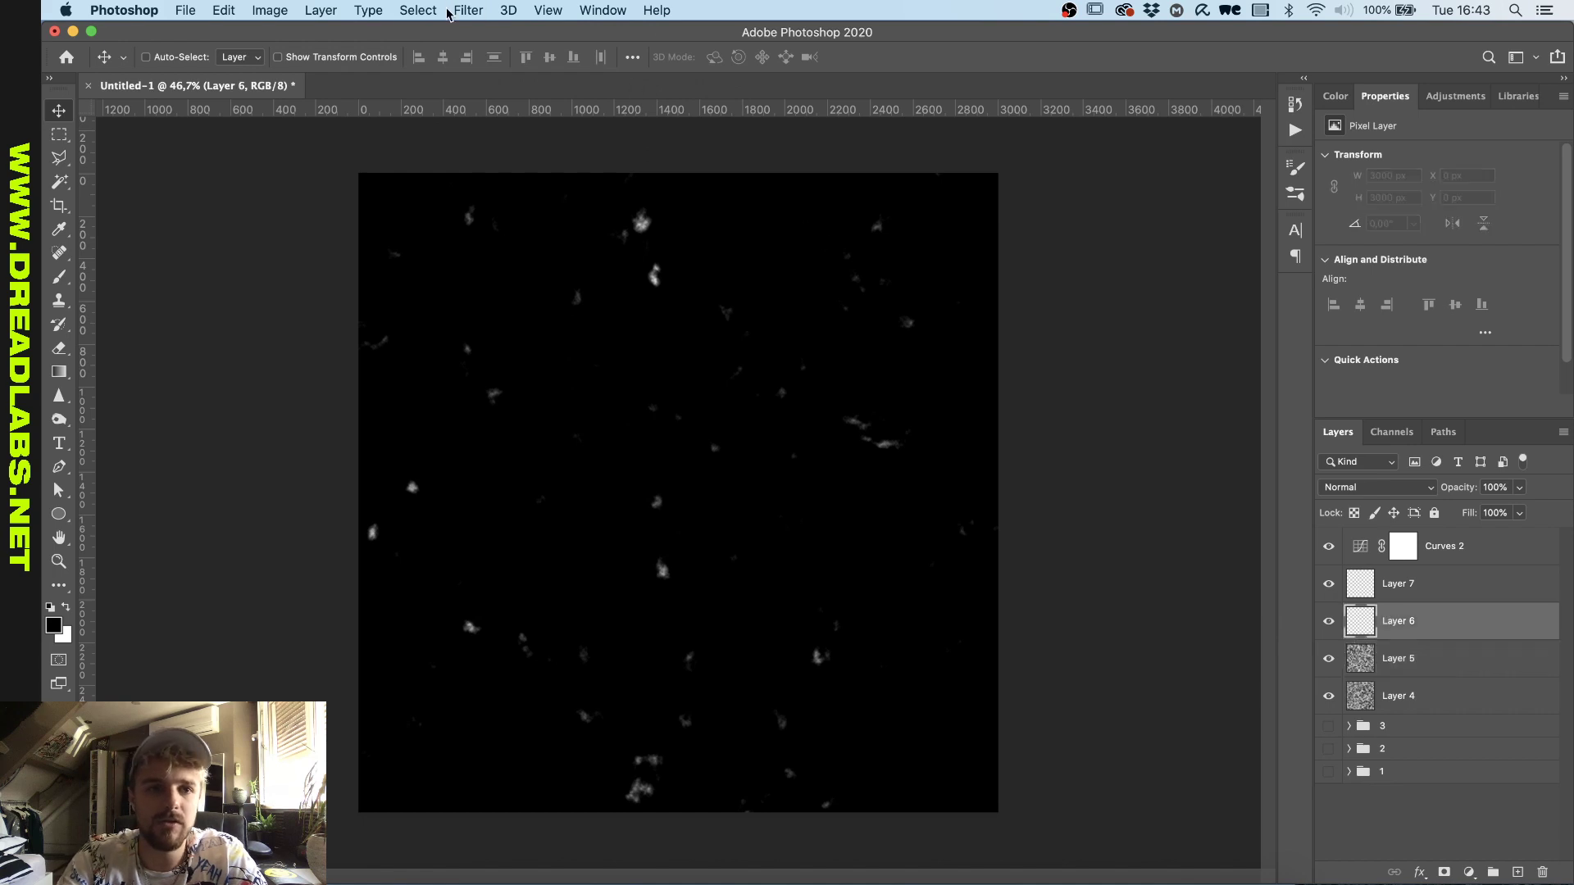
{"action": "left_click", "coordinate": [468, 10]}
{"action": "left_click", "coordinate": [483, 29]}
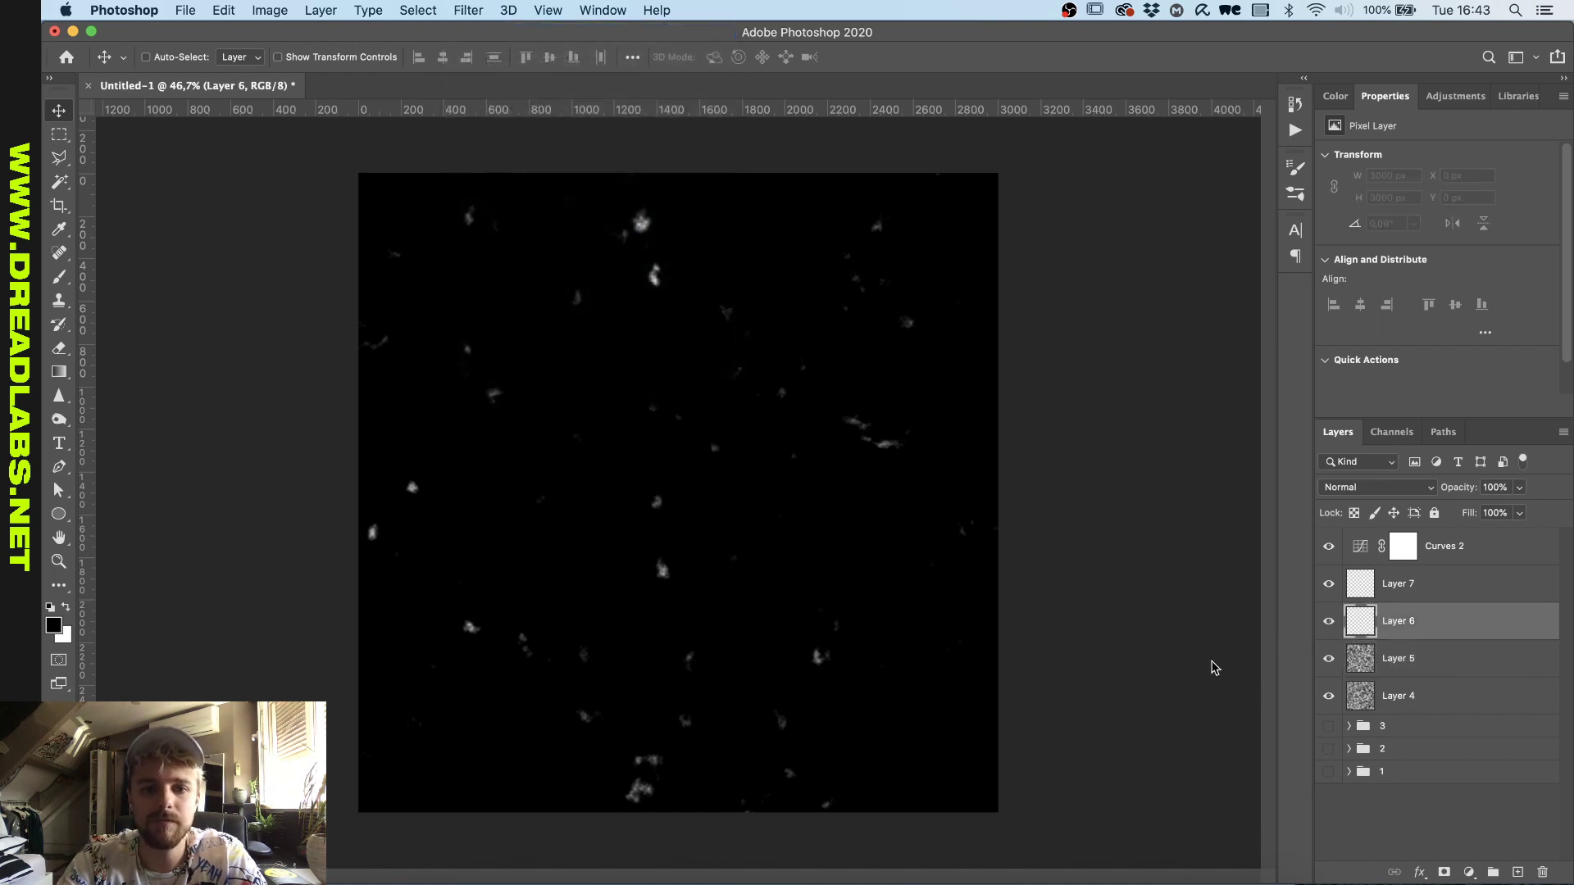
{"action": "left_click", "coordinate": [1400, 593]}
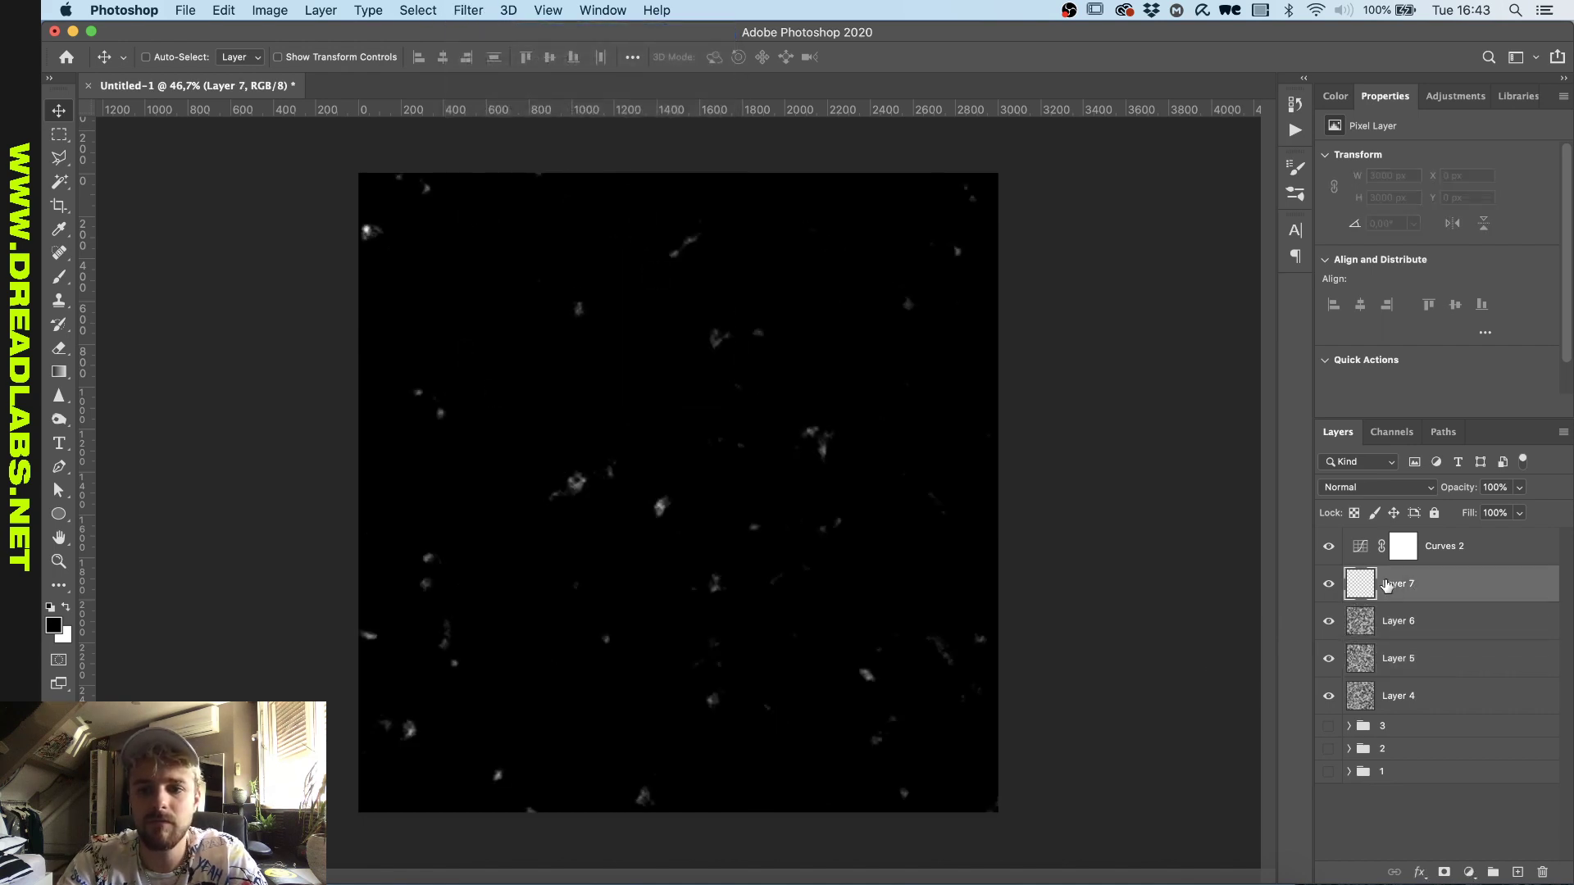
{"action": "left_click", "coordinate": [469, 12]}
{"action": "left_click", "coordinate": [471, 33]}
{"action": "left_click", "coordinate": [1433, 658]}
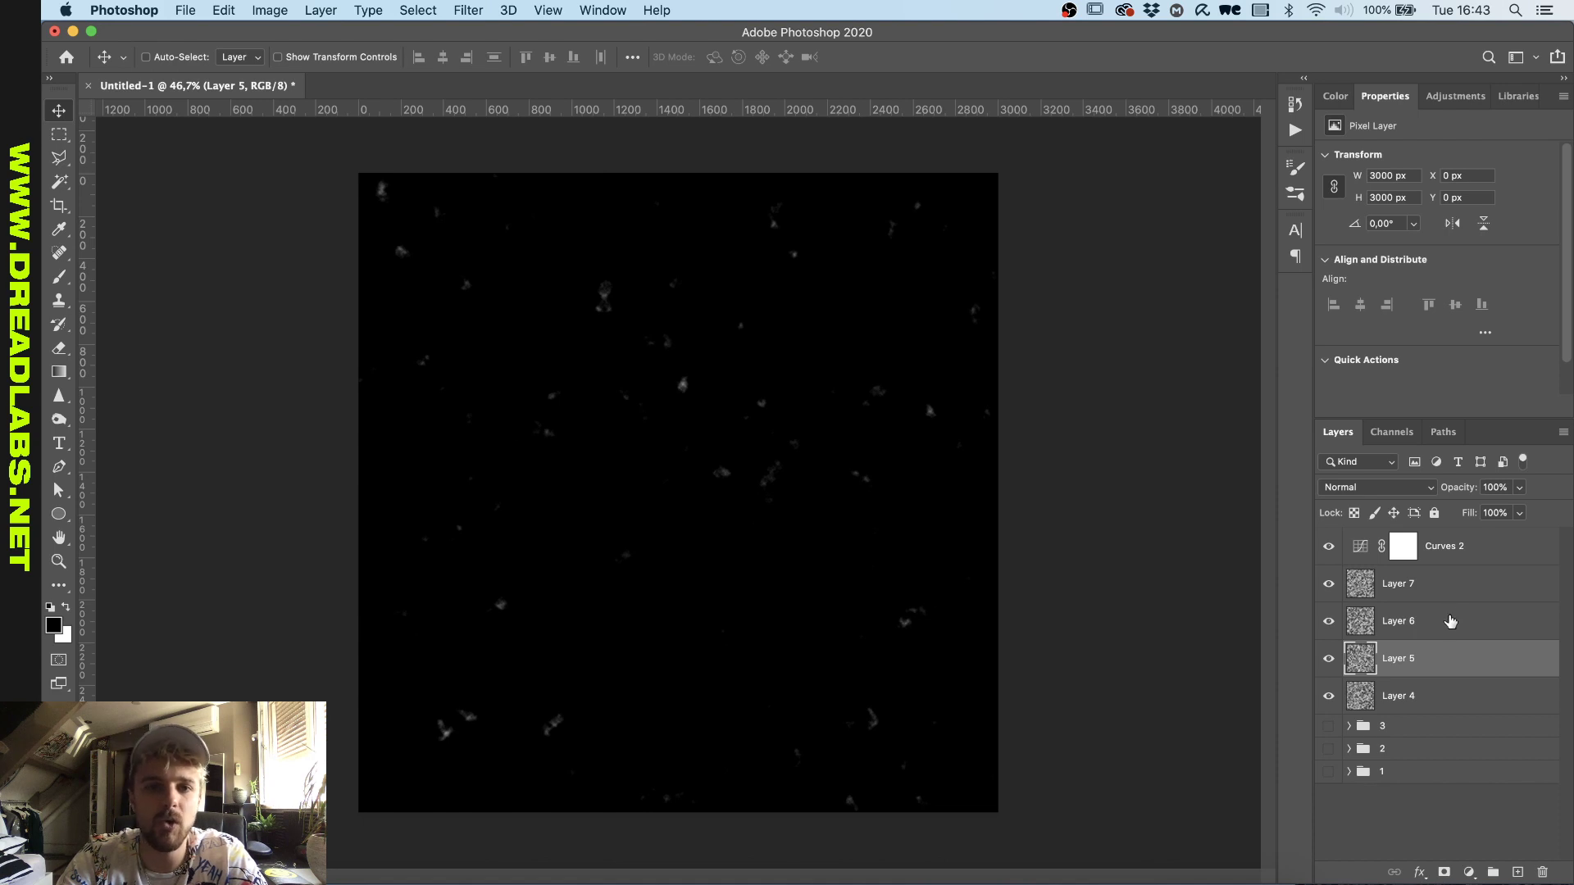
- Set Layers 7, 6 and 5 to Lighten blend mode, then delete Layers 7 and 6
{"action": "left_click", "coordinate": [1425, 590], "text": "shift"}
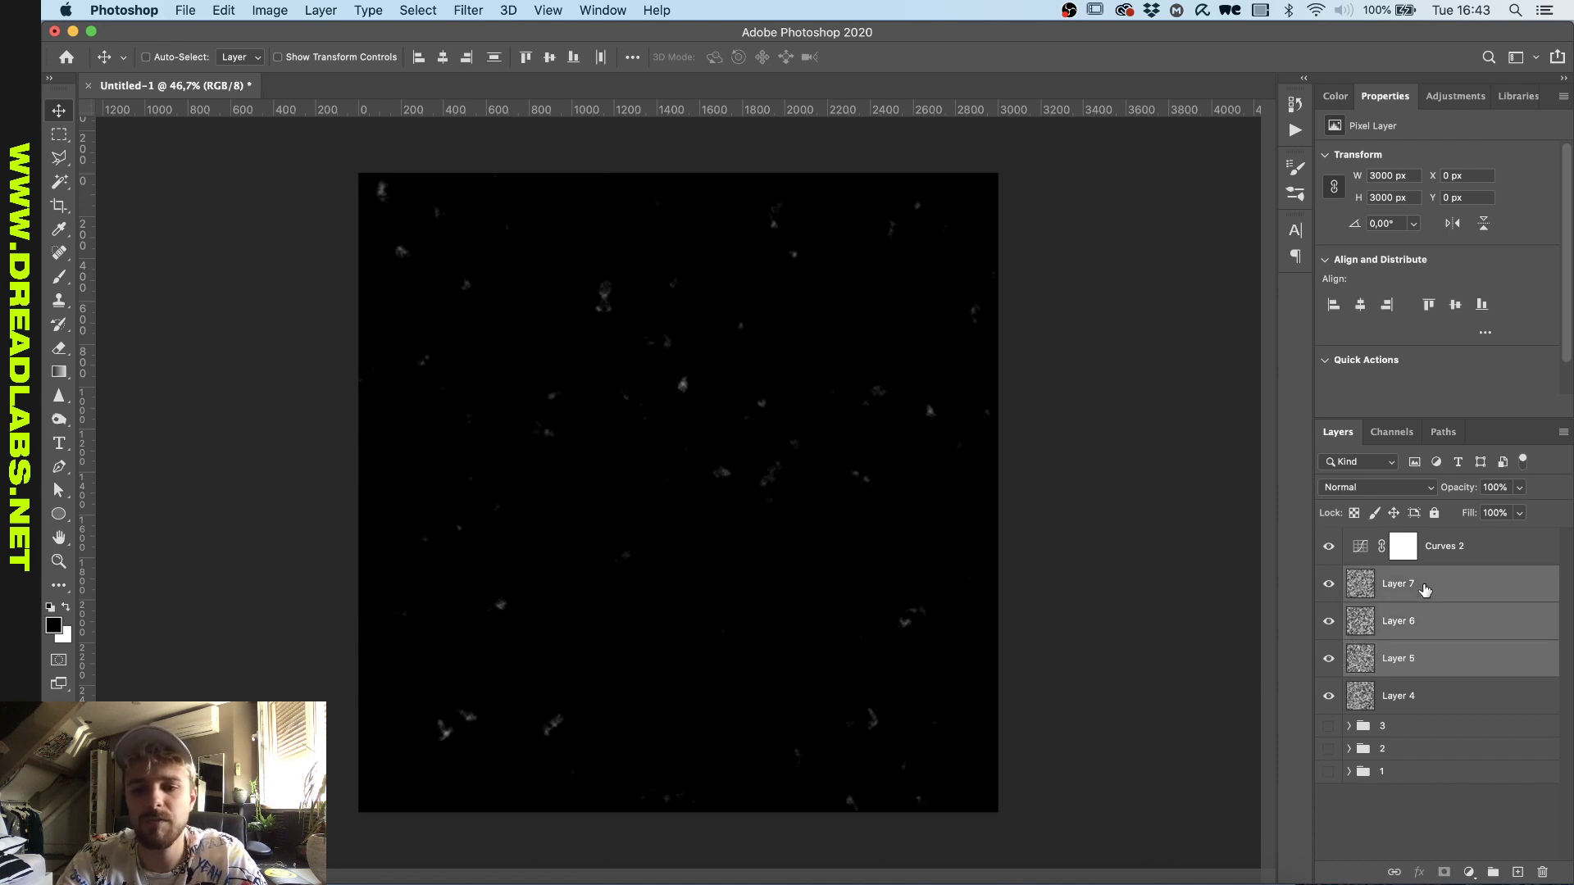
{"action": "left_click", "coordinate": [1358, 490]}
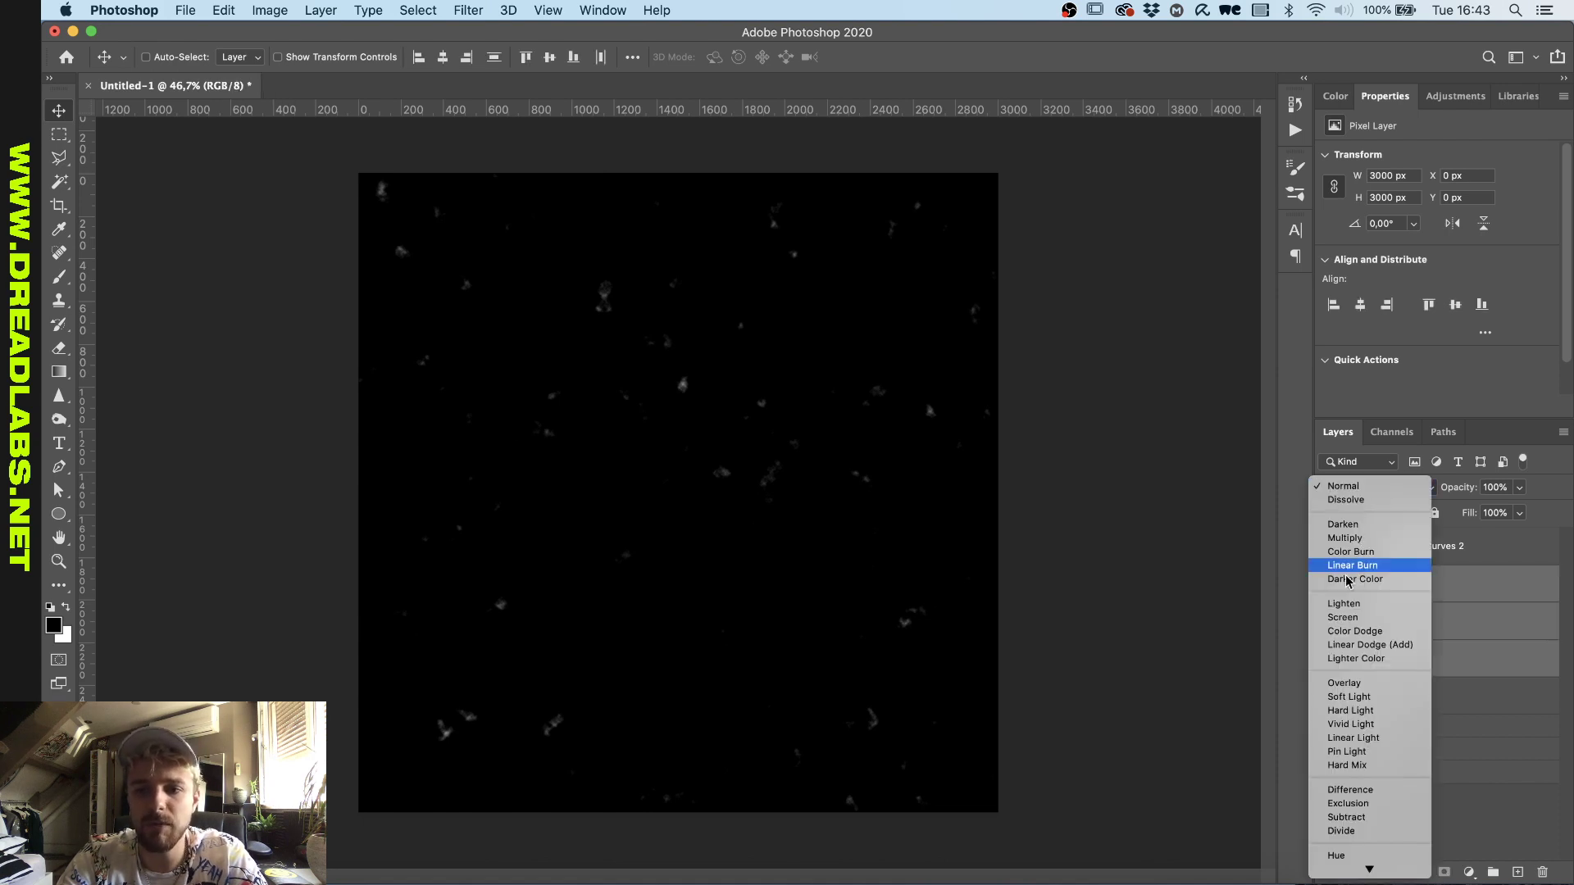
{"action": "left_click", "coordinate": [1341, 607]}
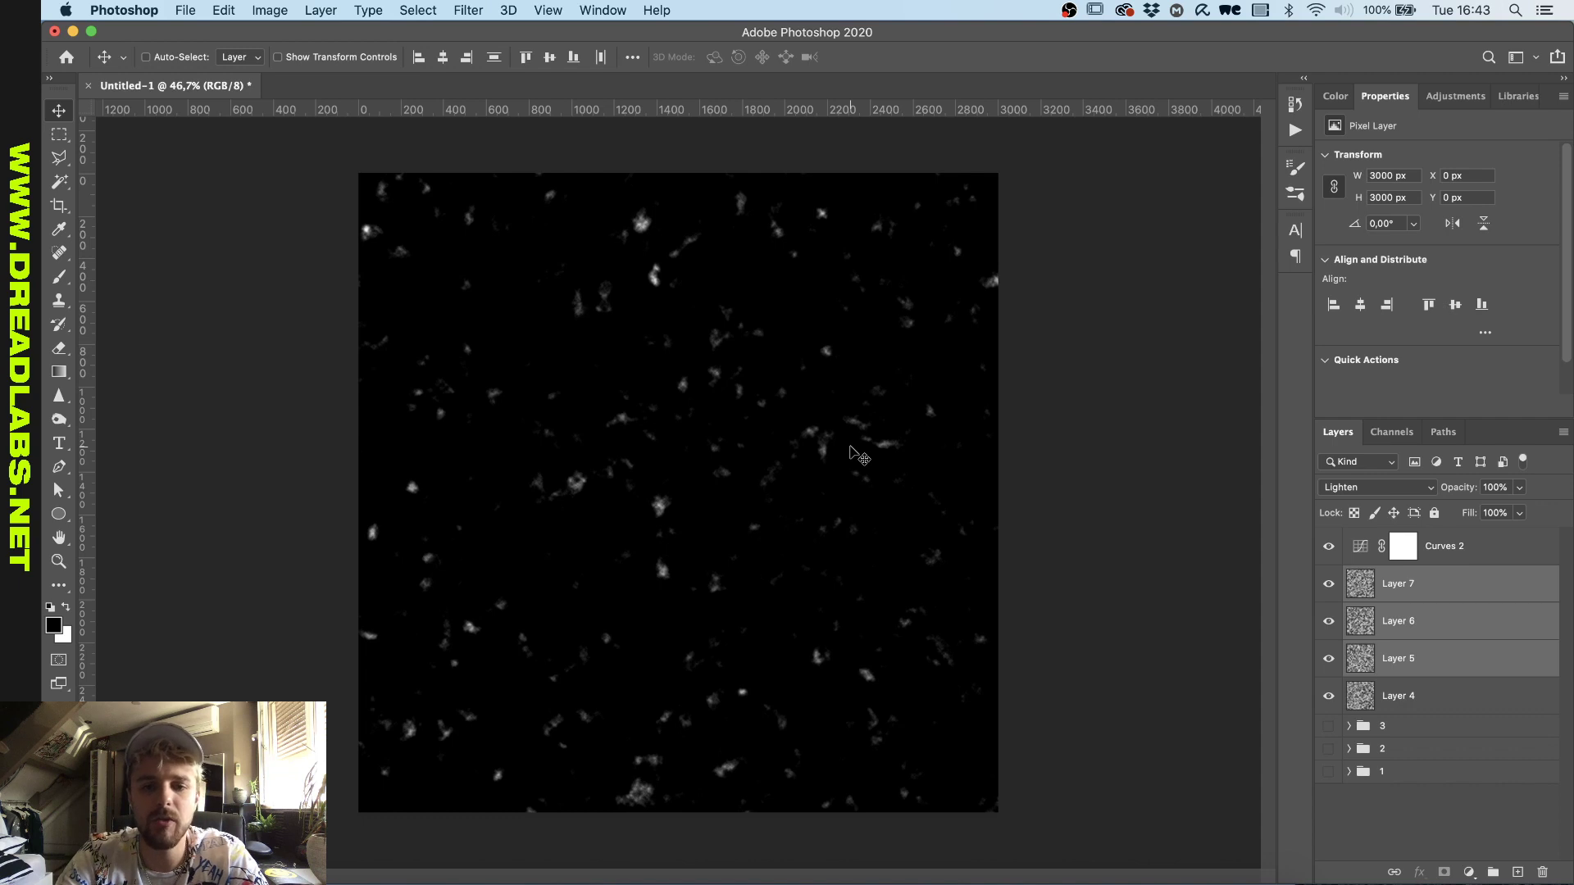
{"action": "left_click", "coordinate": [1404, 592]}
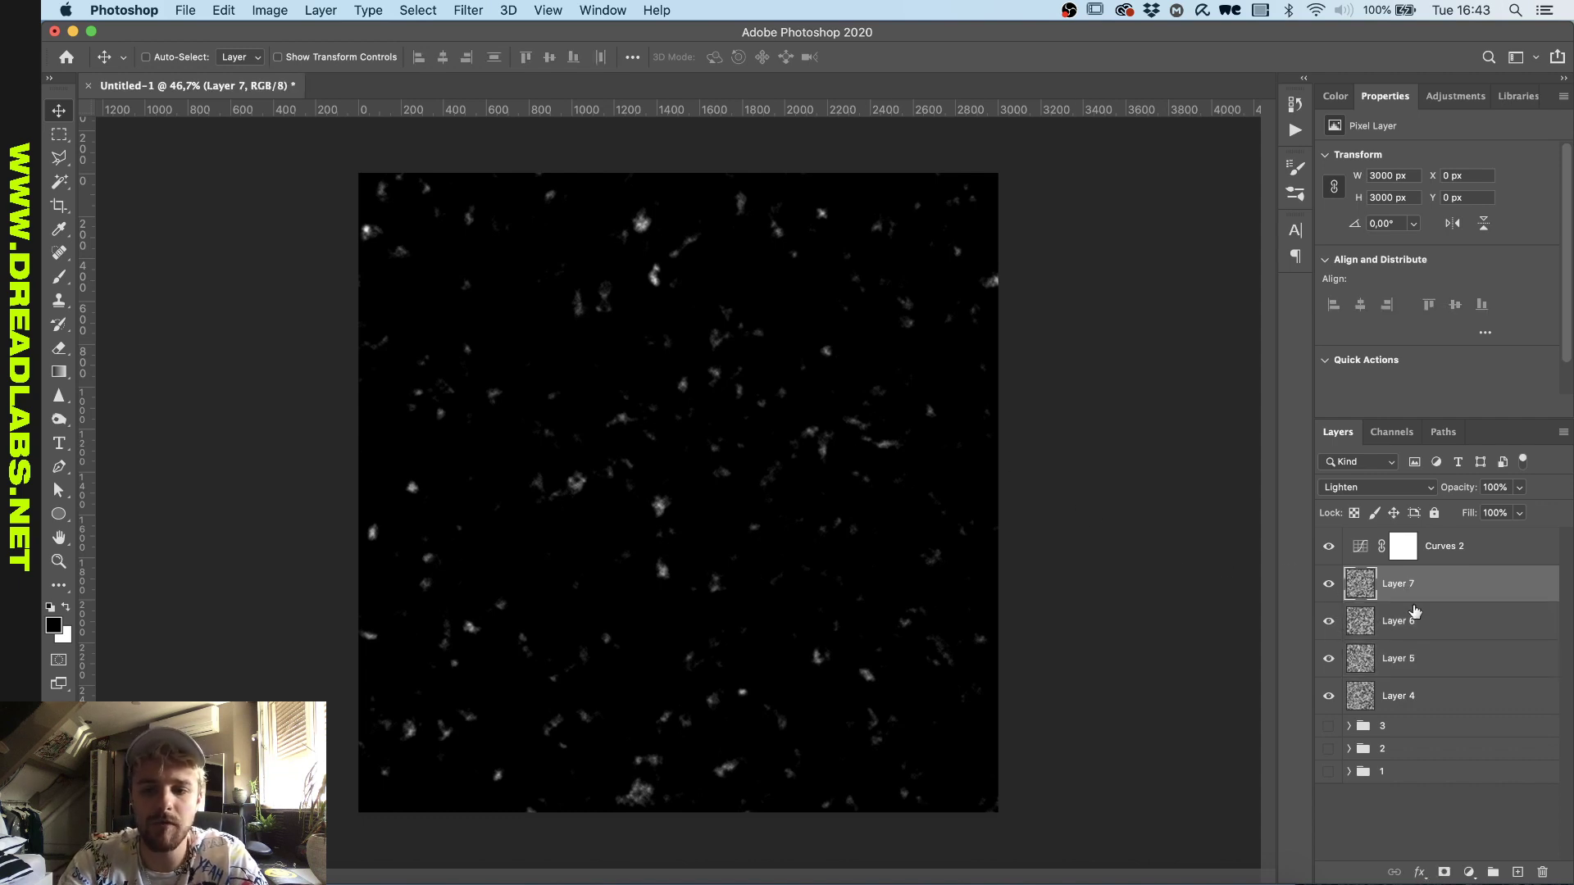
{"action": "key", "text": "Delete"}
{"action": "key", "text": "Delete"}
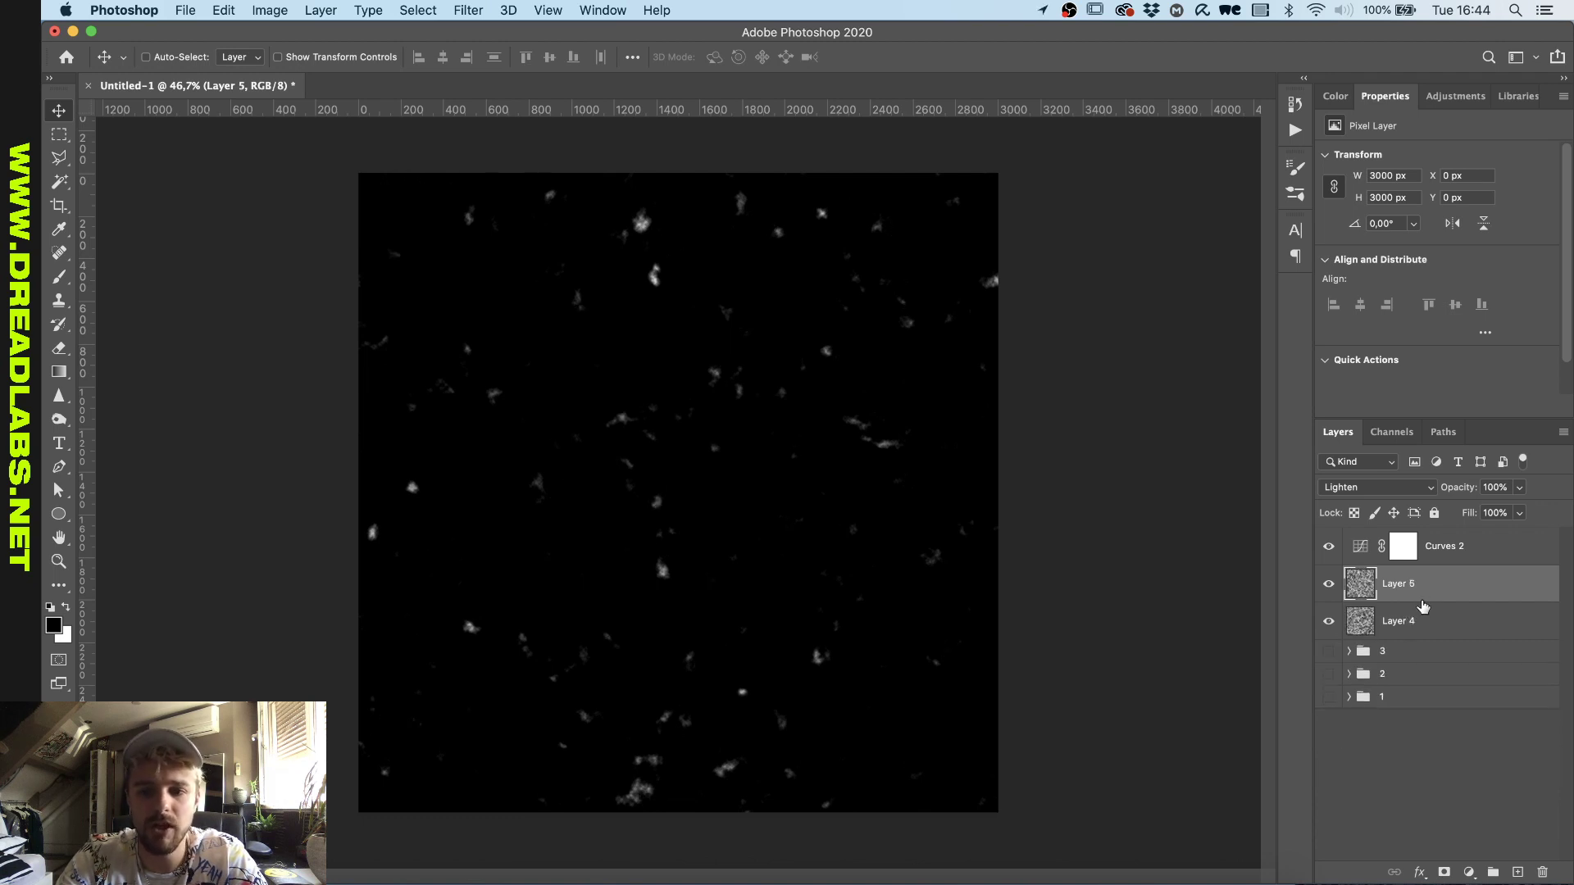
{"action": "left_click", "coordinate": [1451, 99]}
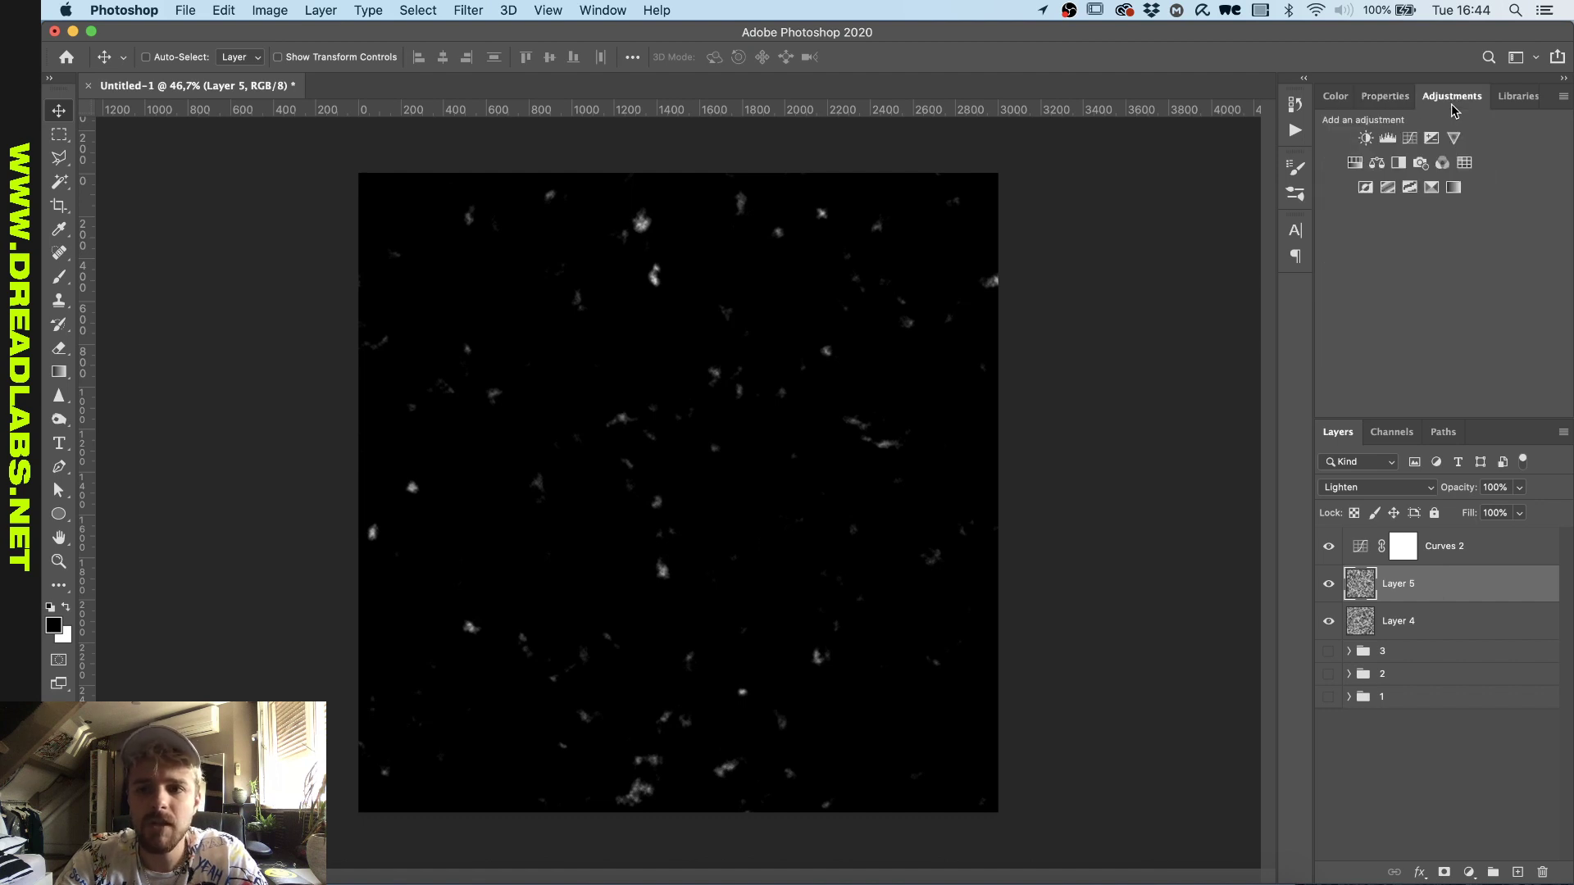
{"action": "left_click", "coordinate": [1386, 189]}
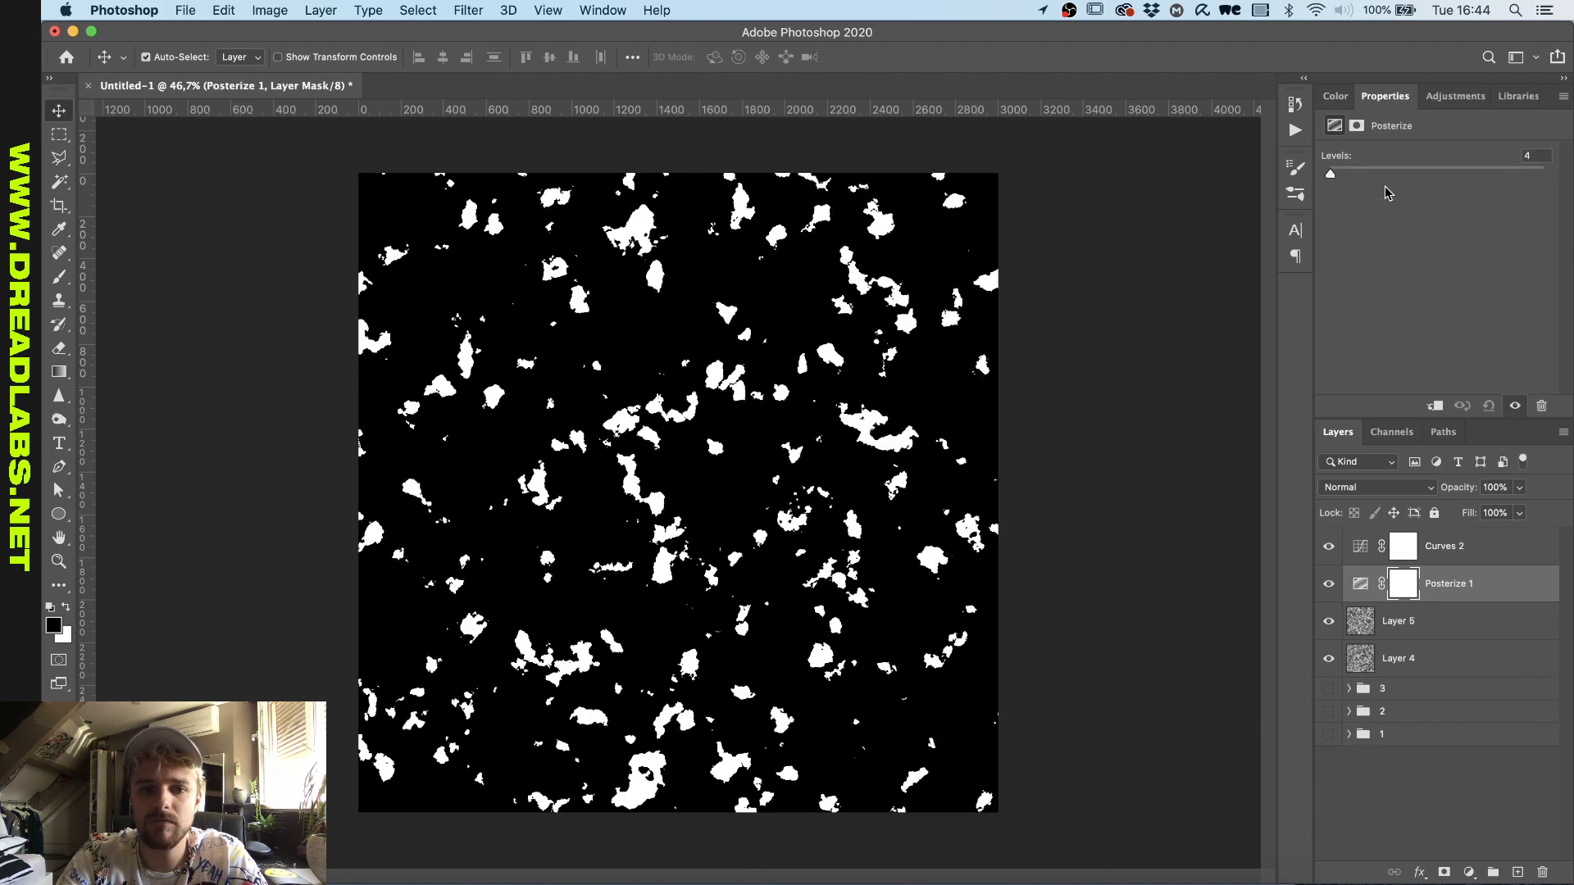
{"action": "key", "text": "super+bracketright"}
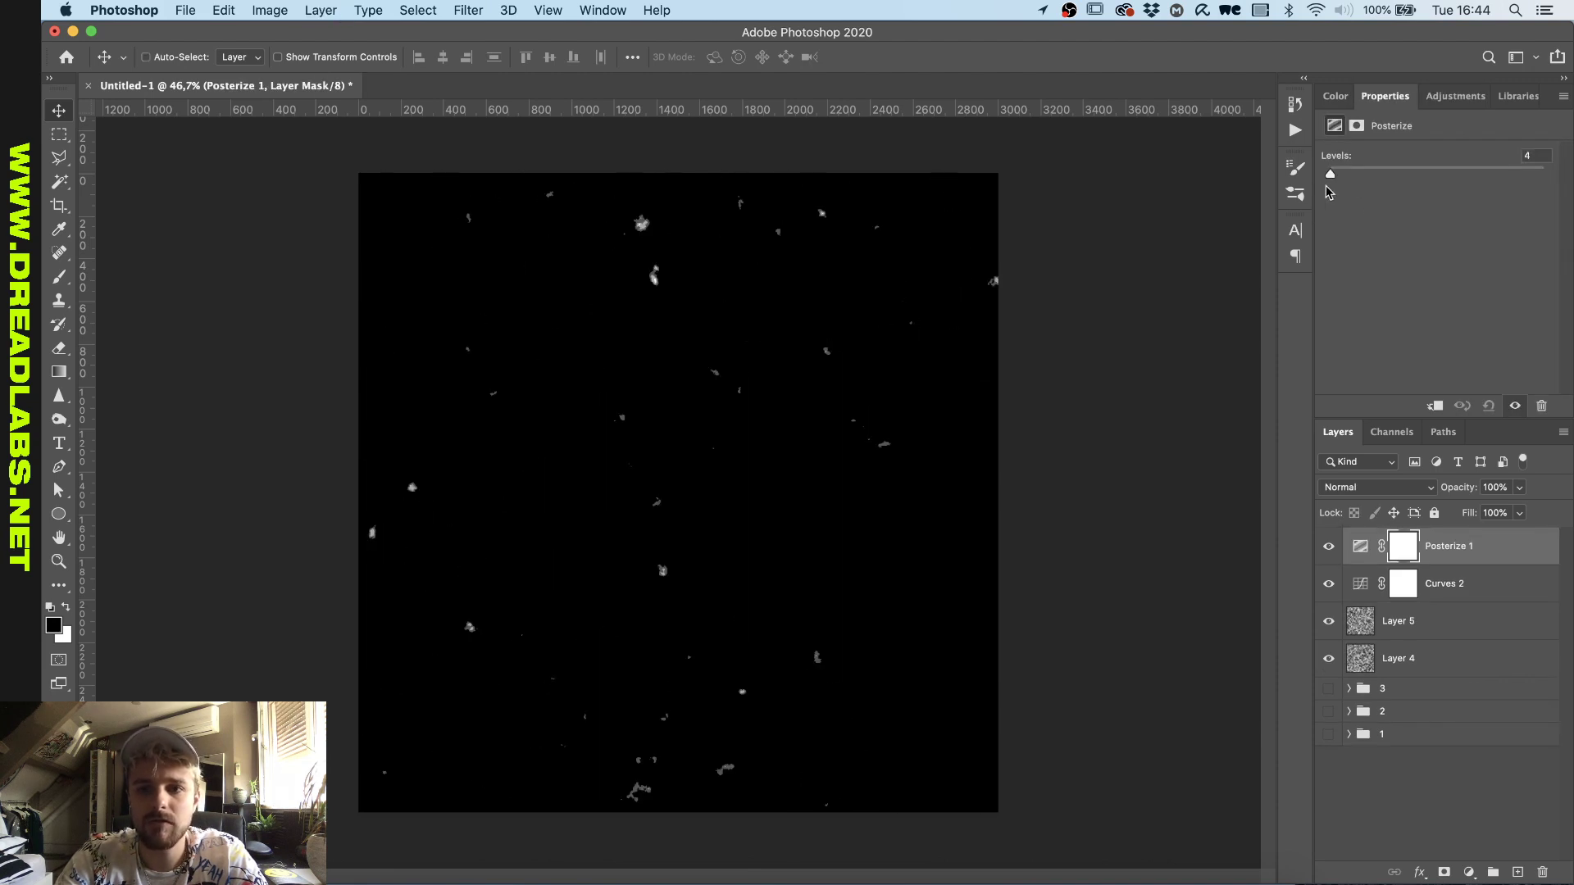
{"action": "left_click_drag", "start_coordinate": [1330, 173], "coordinate": [1332, 176]}
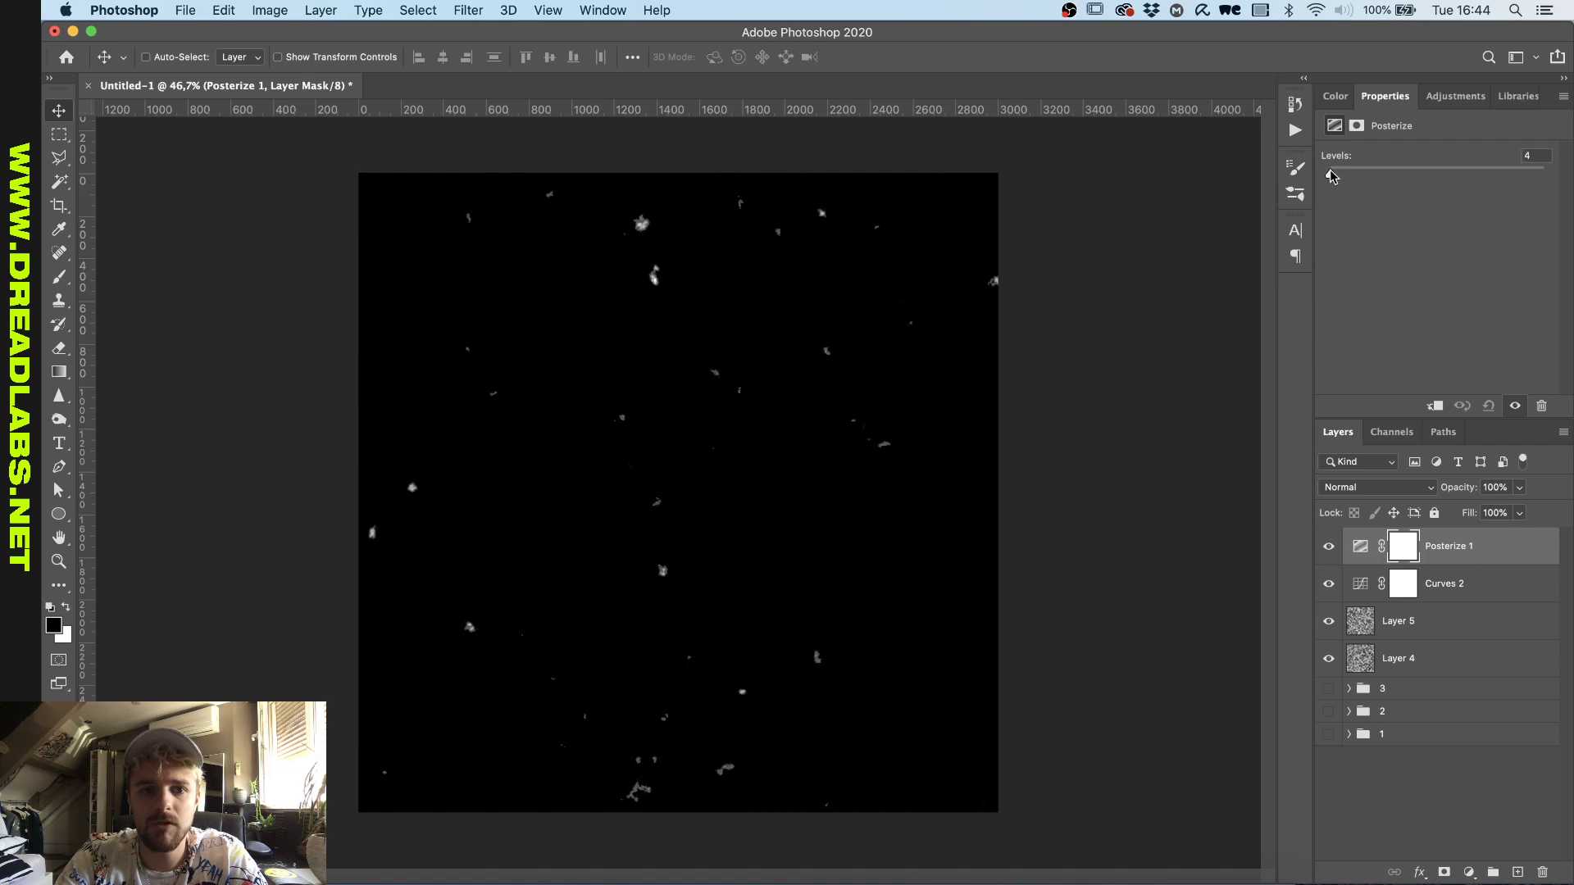
{"action": "scroll", "coordinate": [740, 505], "scroll_direction": "up", "scroll_amount": 6}
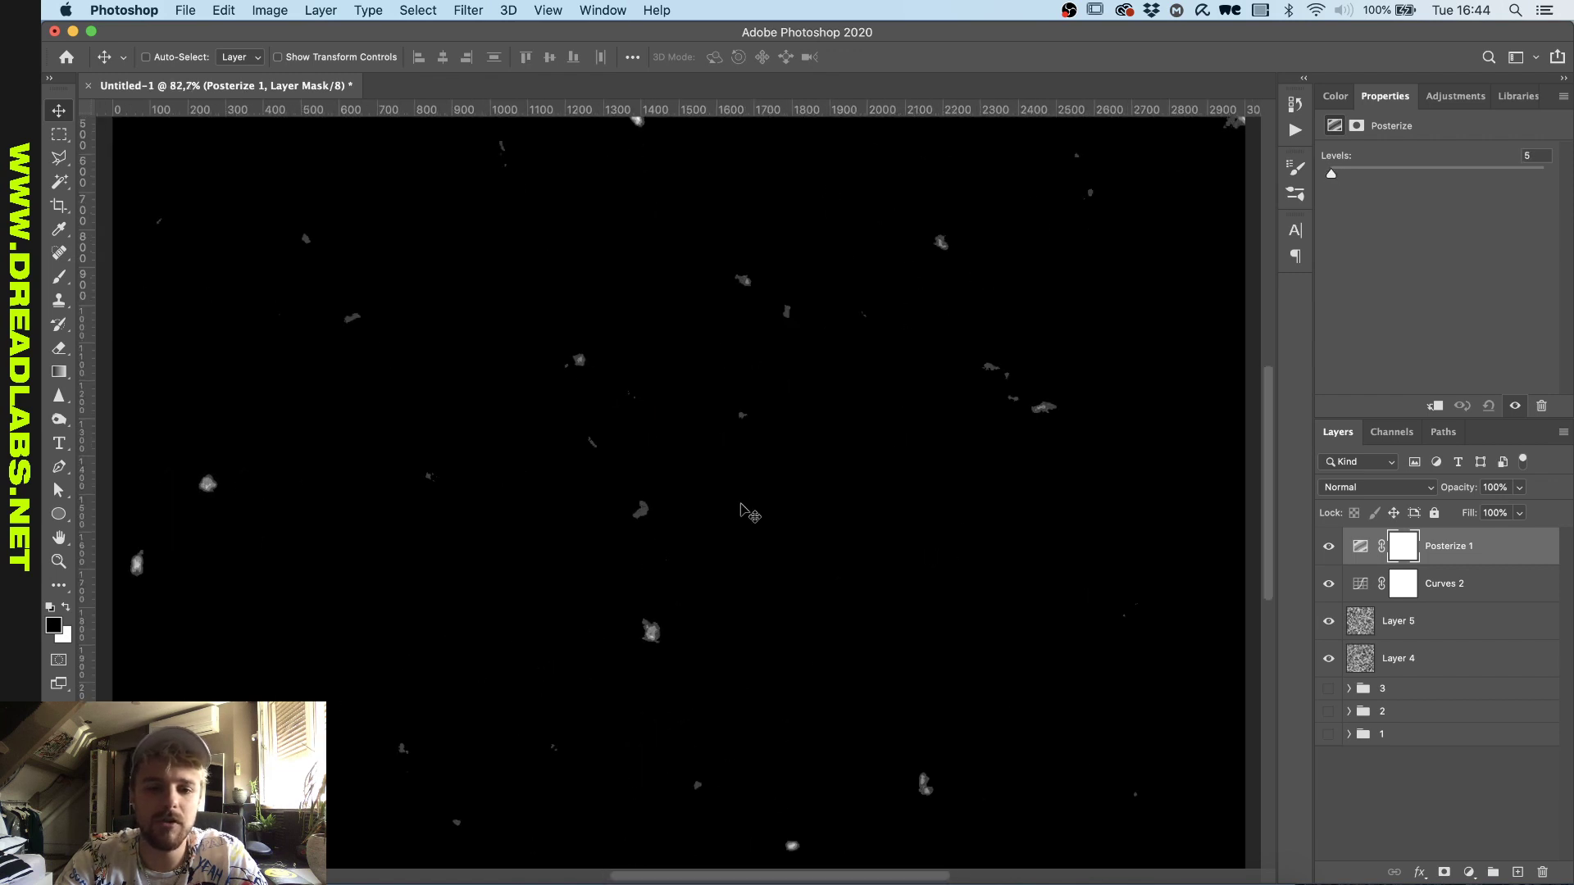
{"action": "scroll", "coordinate": [741, 505], "scroll_direction": "down", "scroll_amount": 5}
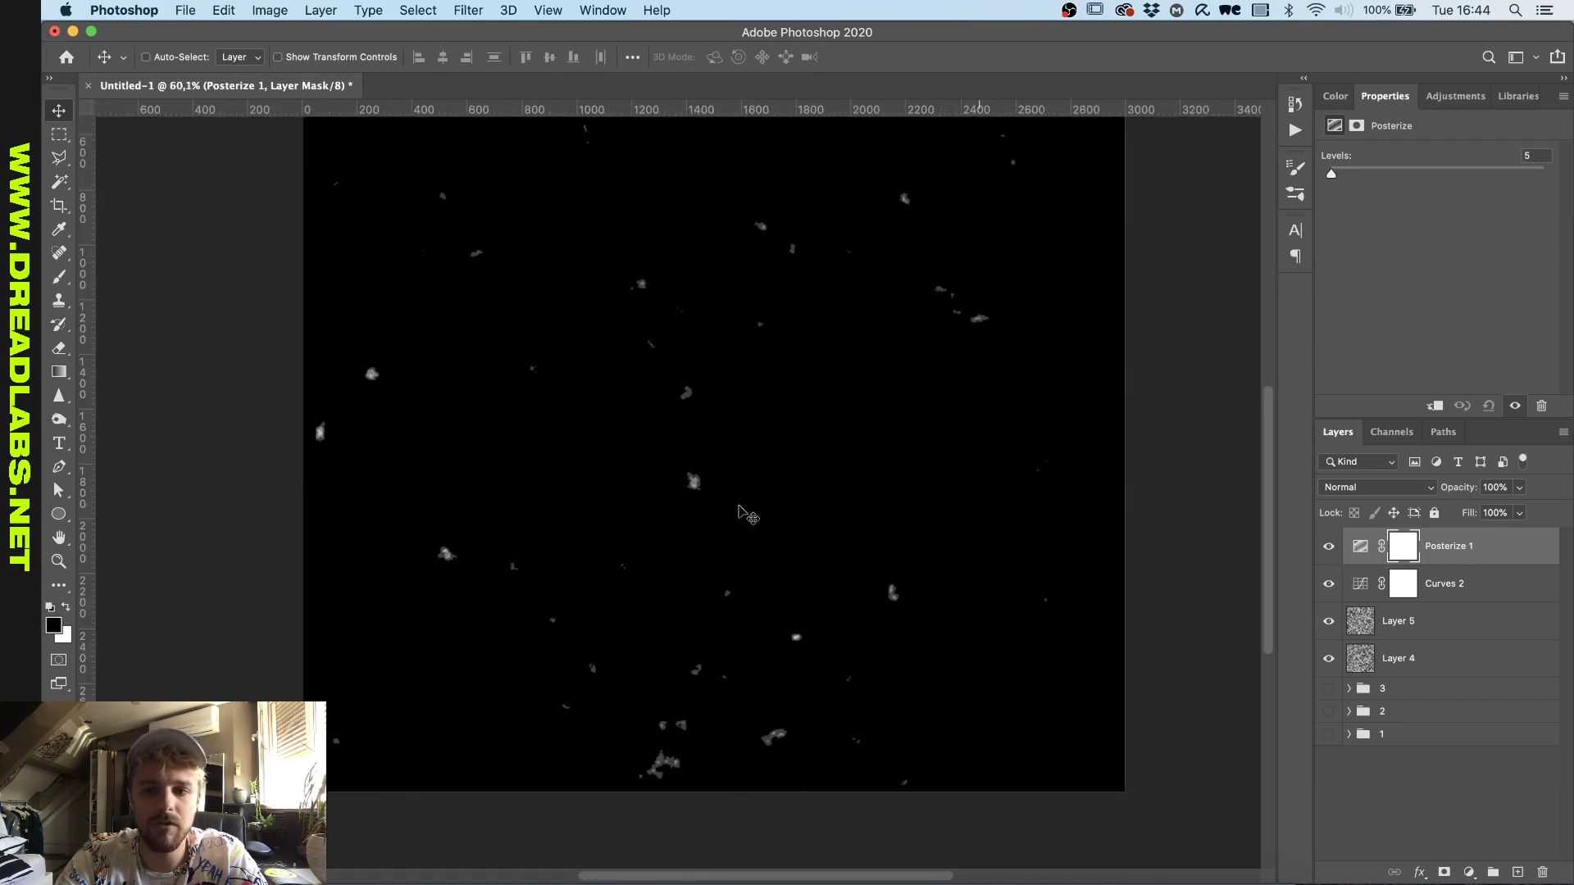
{"action": "key", "text": "BackSpace"}
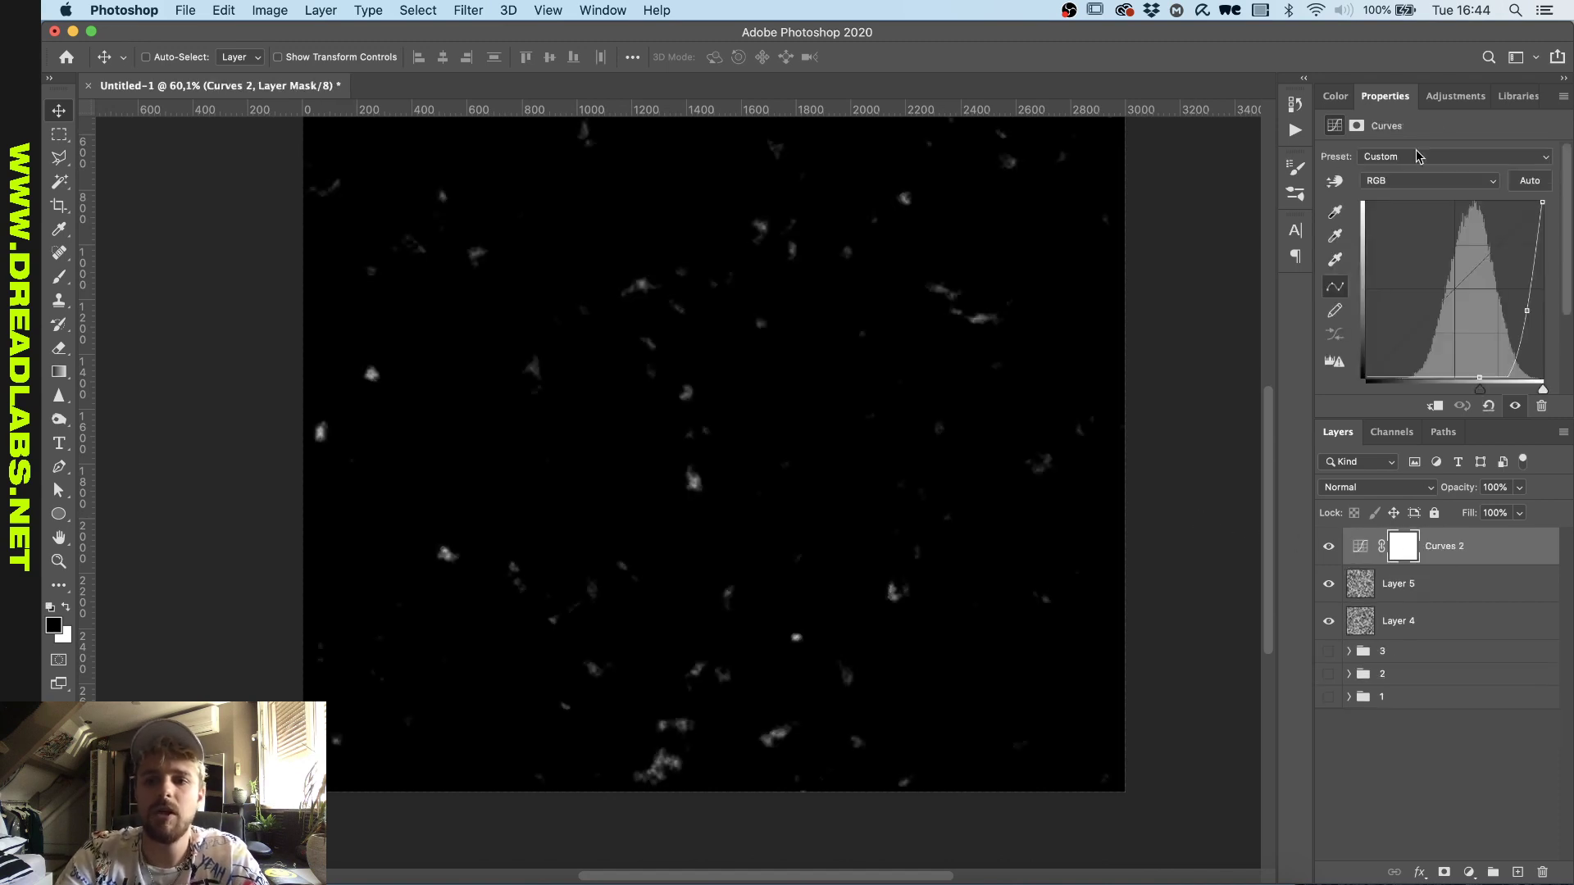
{"action": "left_click", "coordinate": [1452, 96]}
{"action": "left_click", "coordinate": [1411, 186]}
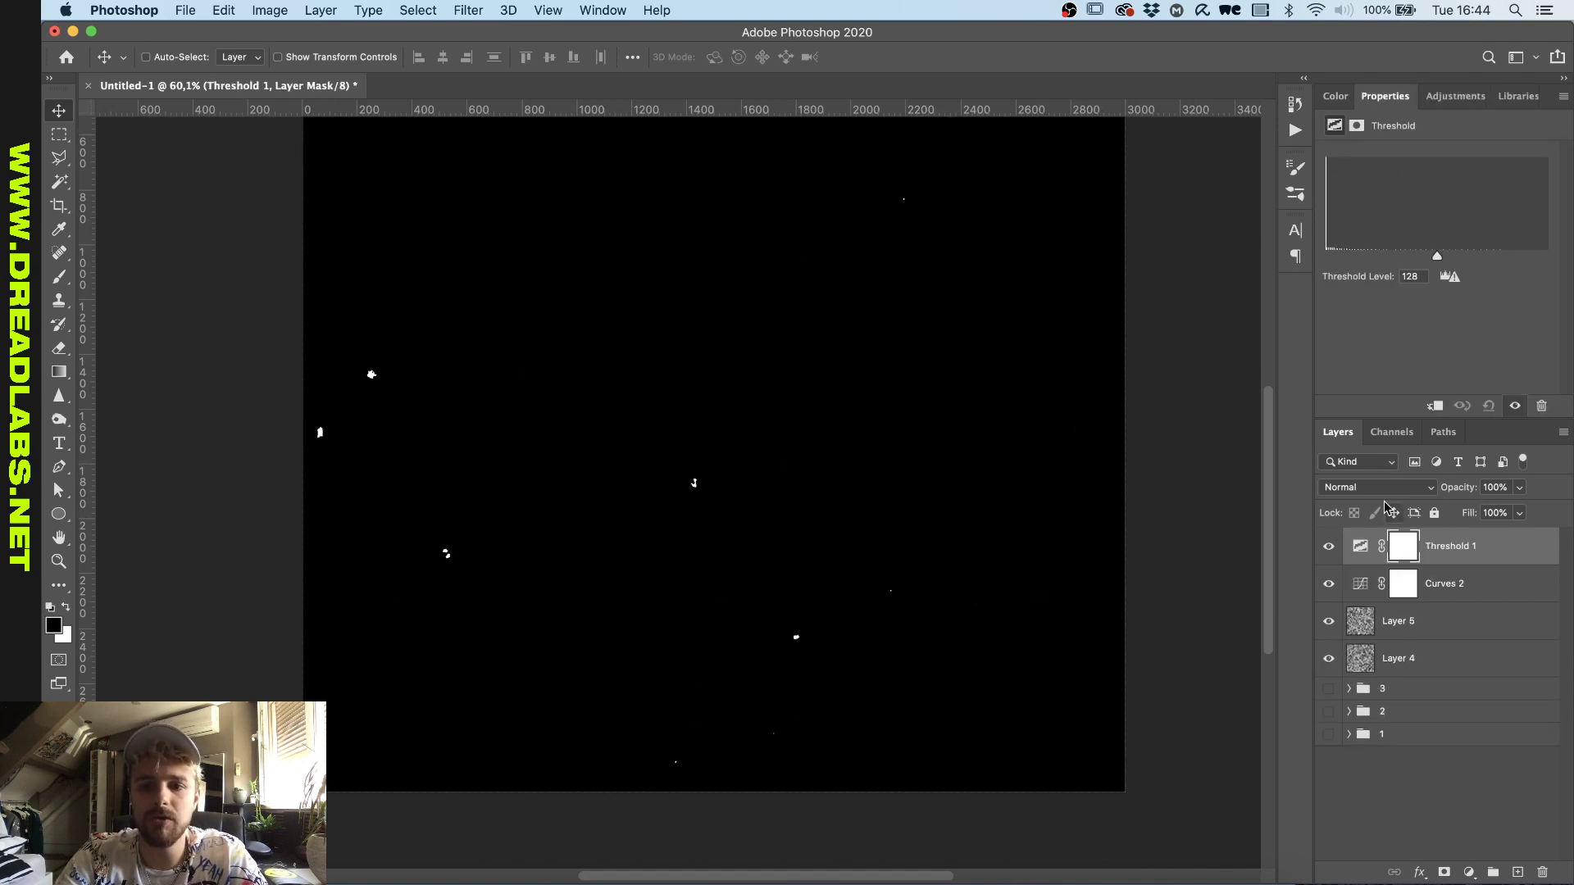
{"action": "left_click_drag", "start_coordinate": [1437, 256], "coordinate": [1325, 255]}
{"action": "scroll", "coordinate": [951, 447], "scroll_direction": "down", "scroll_amount": 3}
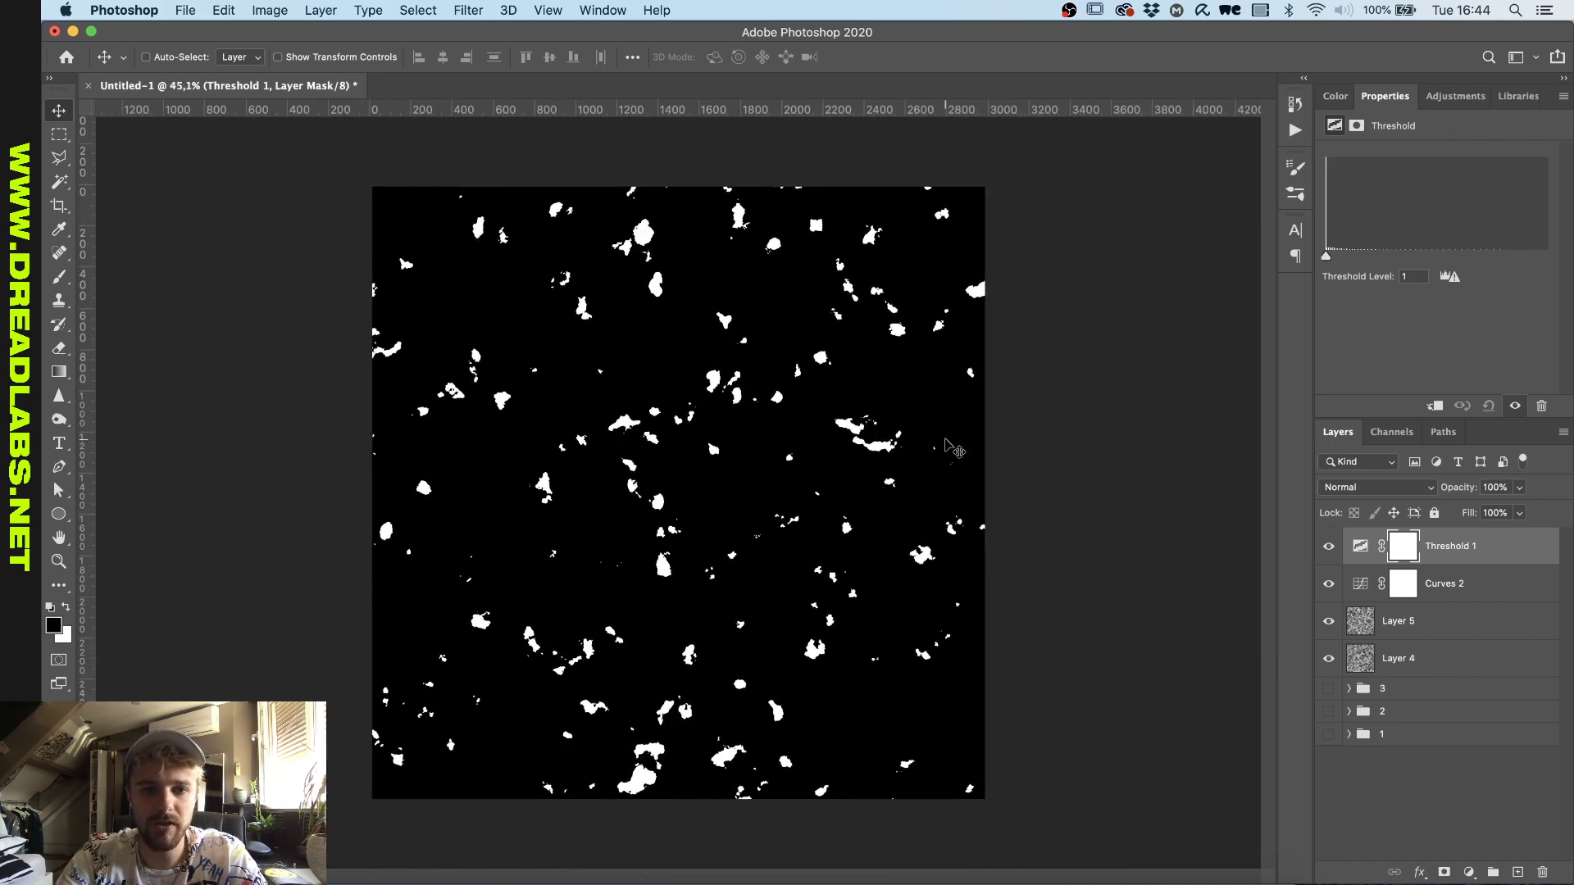
{"action": "scroll", "coordinate": [951, 447], "scroll_direction": "up", "scroll_amount": 1}
{"action": "key", "text": "BackSpace"}
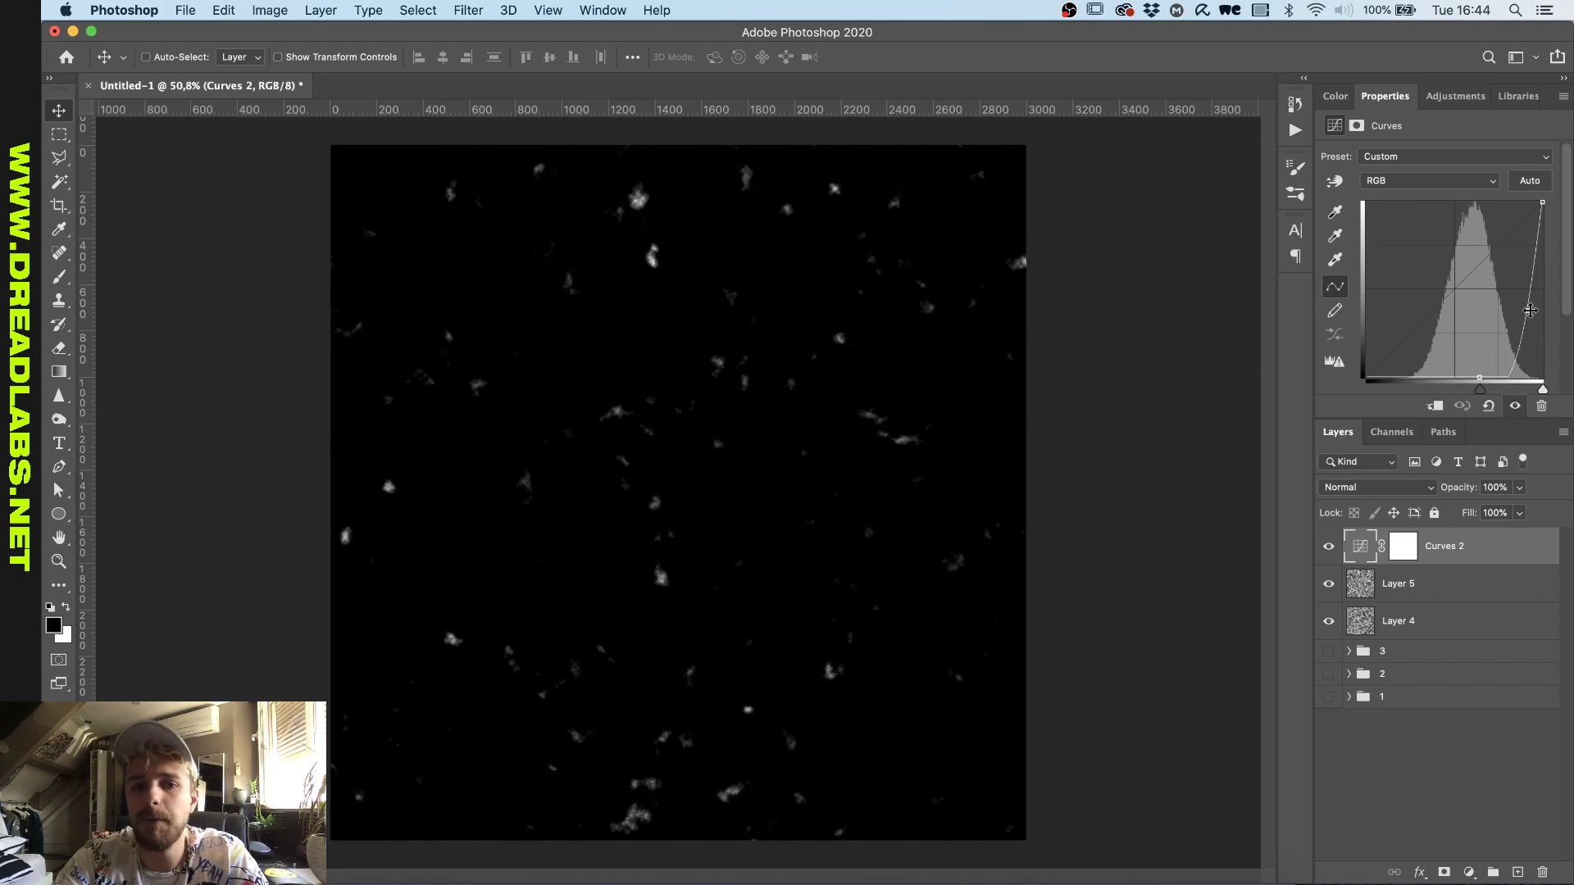
- Darken the texture with Curves 2 and group Curves 2 with Layers 5 and 4
{"action": "left_click_drag", "start_coordinate": [1530, 313], "coordinate": [1533, 316]}
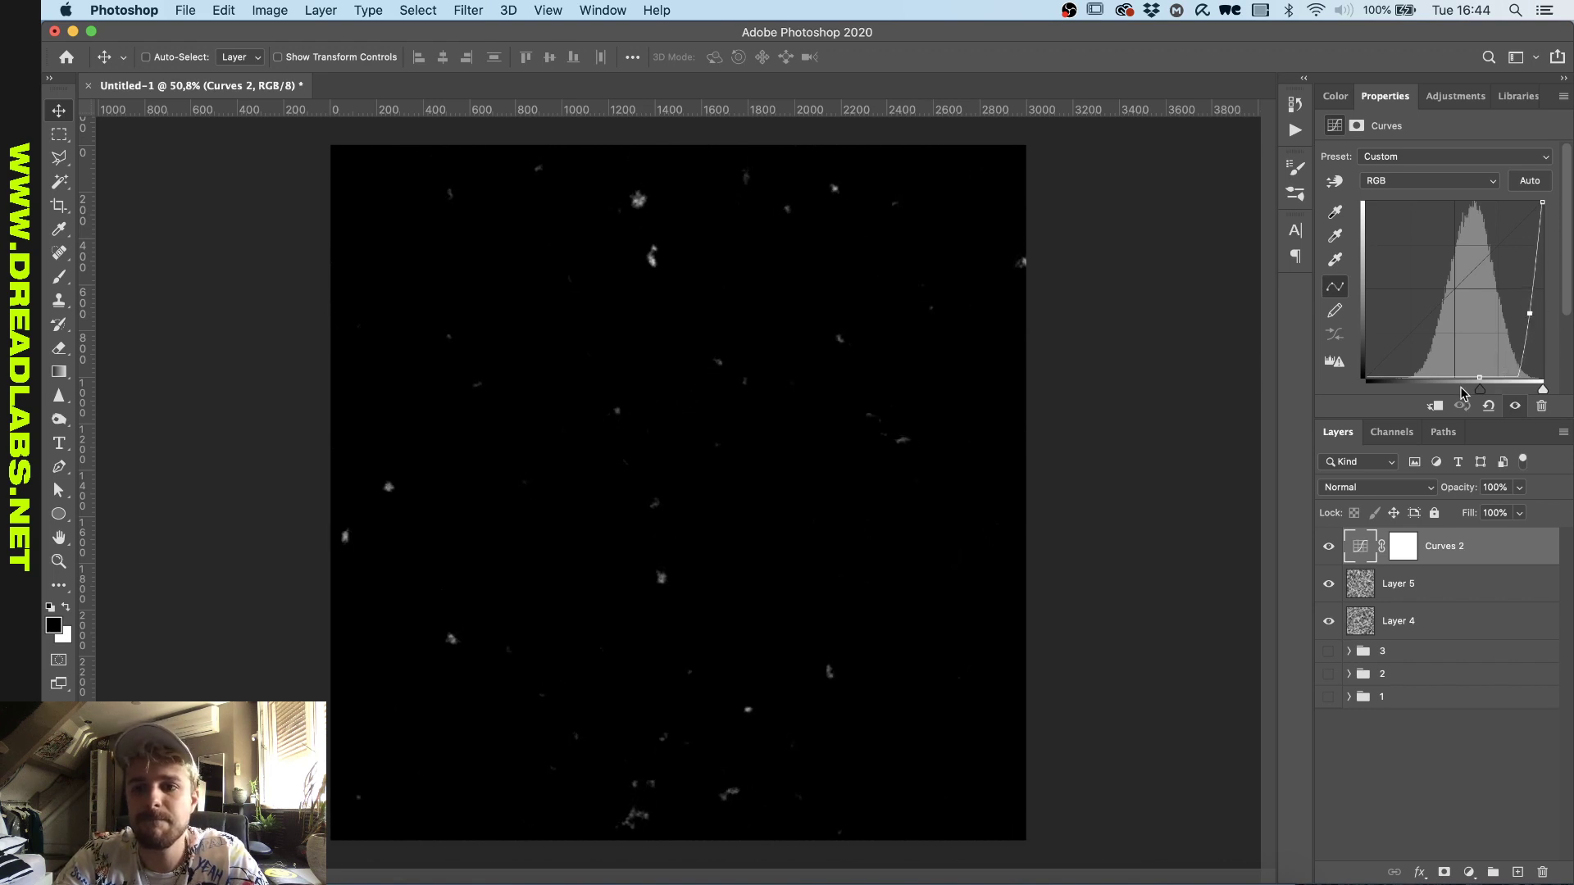
{"action": "left_click_drag", "start_coordinate": [1478, 376], "coordinate": [1478, 371]}
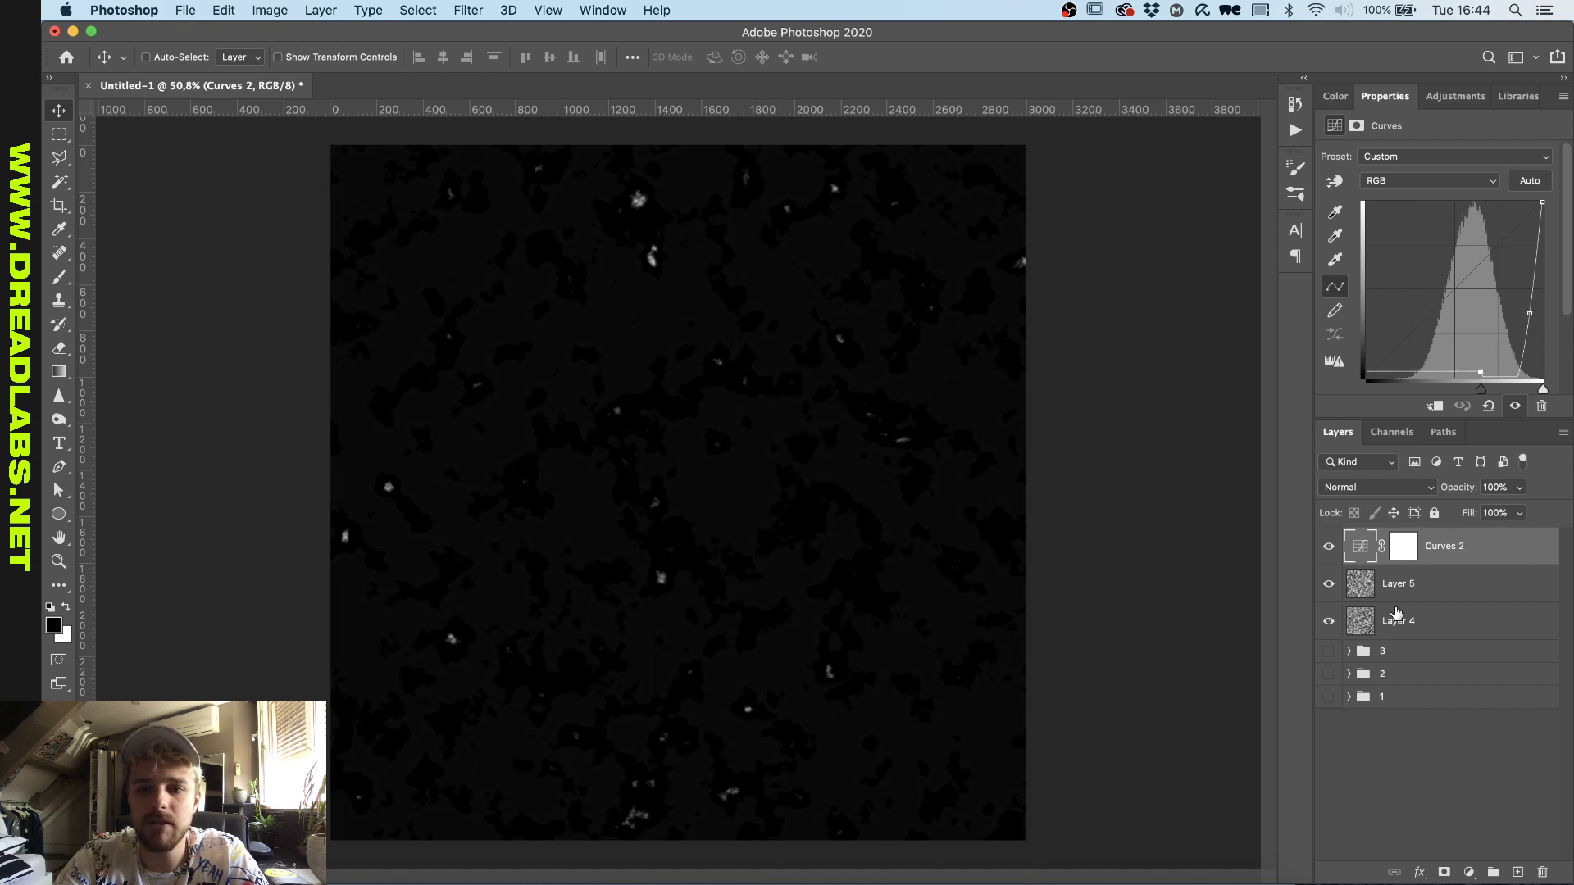
{"action": "left_click", "coordinate": [1398, 621], "text": "shift"}
{"action": "key", "text": "super+g"}
- Name the new group '4' and copy DC-Silver-DoF-5 out of group 2 above it
{"action": "double_click", "coordinate": [1396, 538]}
{"action": "type", "text": "4"}
{"action": "key", "text": "Return"}
{"action": "left_click", "coordinate": [1348, 584]}
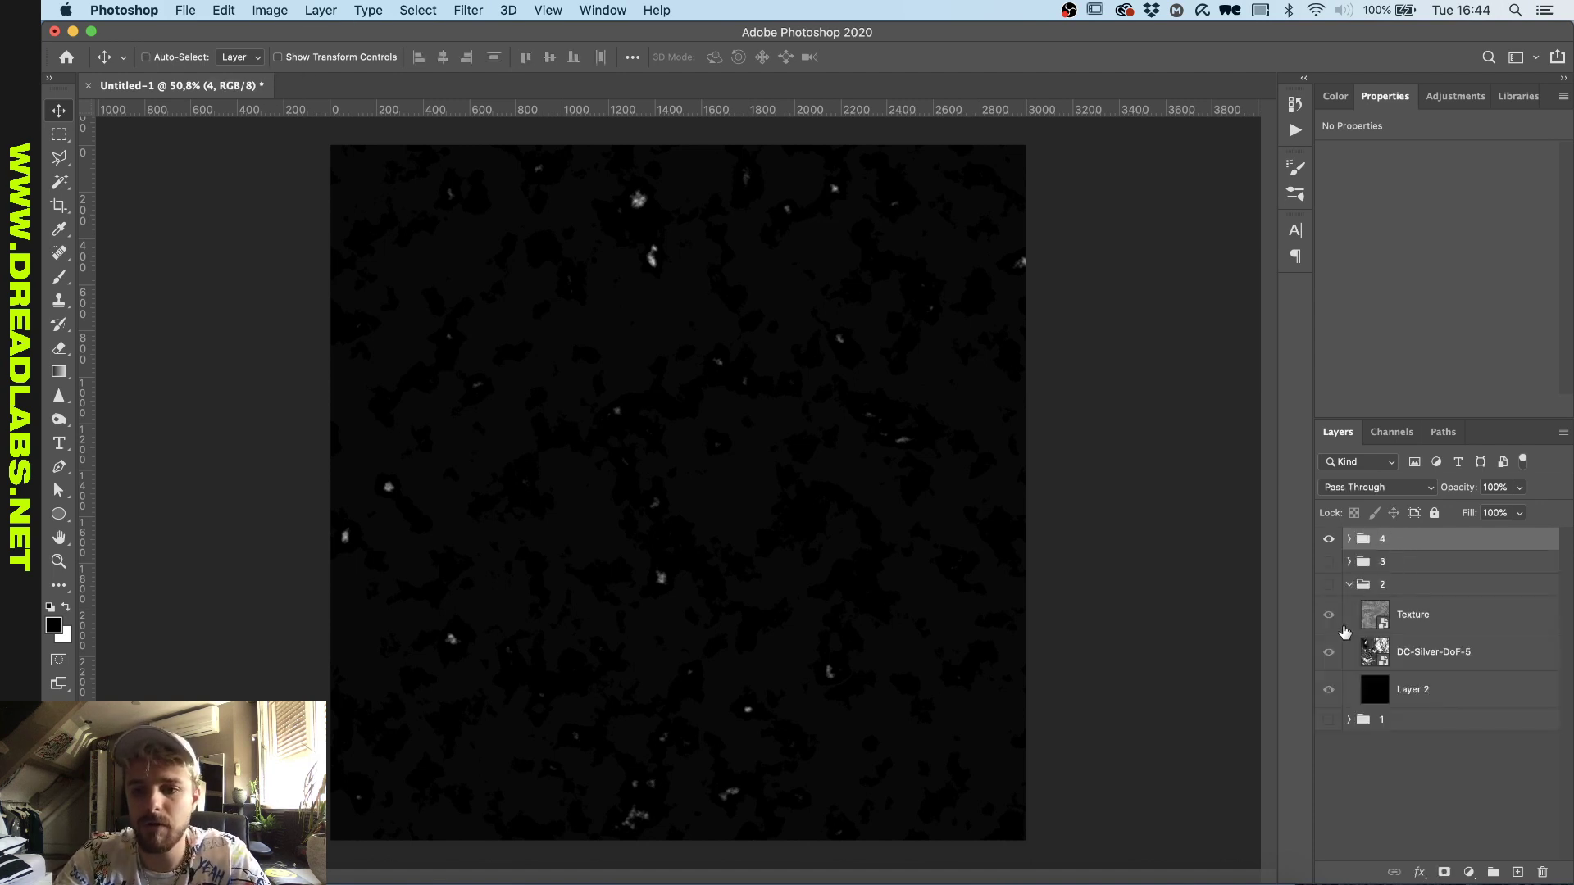
{"action": "left_click_drag", "start_coordinate": [1405, 652], "coordinate": [1427, 561]}
- Copy Layer 2 out of group 2 as well, collapse group 2 and select group 4
{"action": "left_click_drag", "start_coordinate": [1419, 730], "coordinate": [1427, 593]}
{"action": "left_click", "coordinate": [1349, 659]}
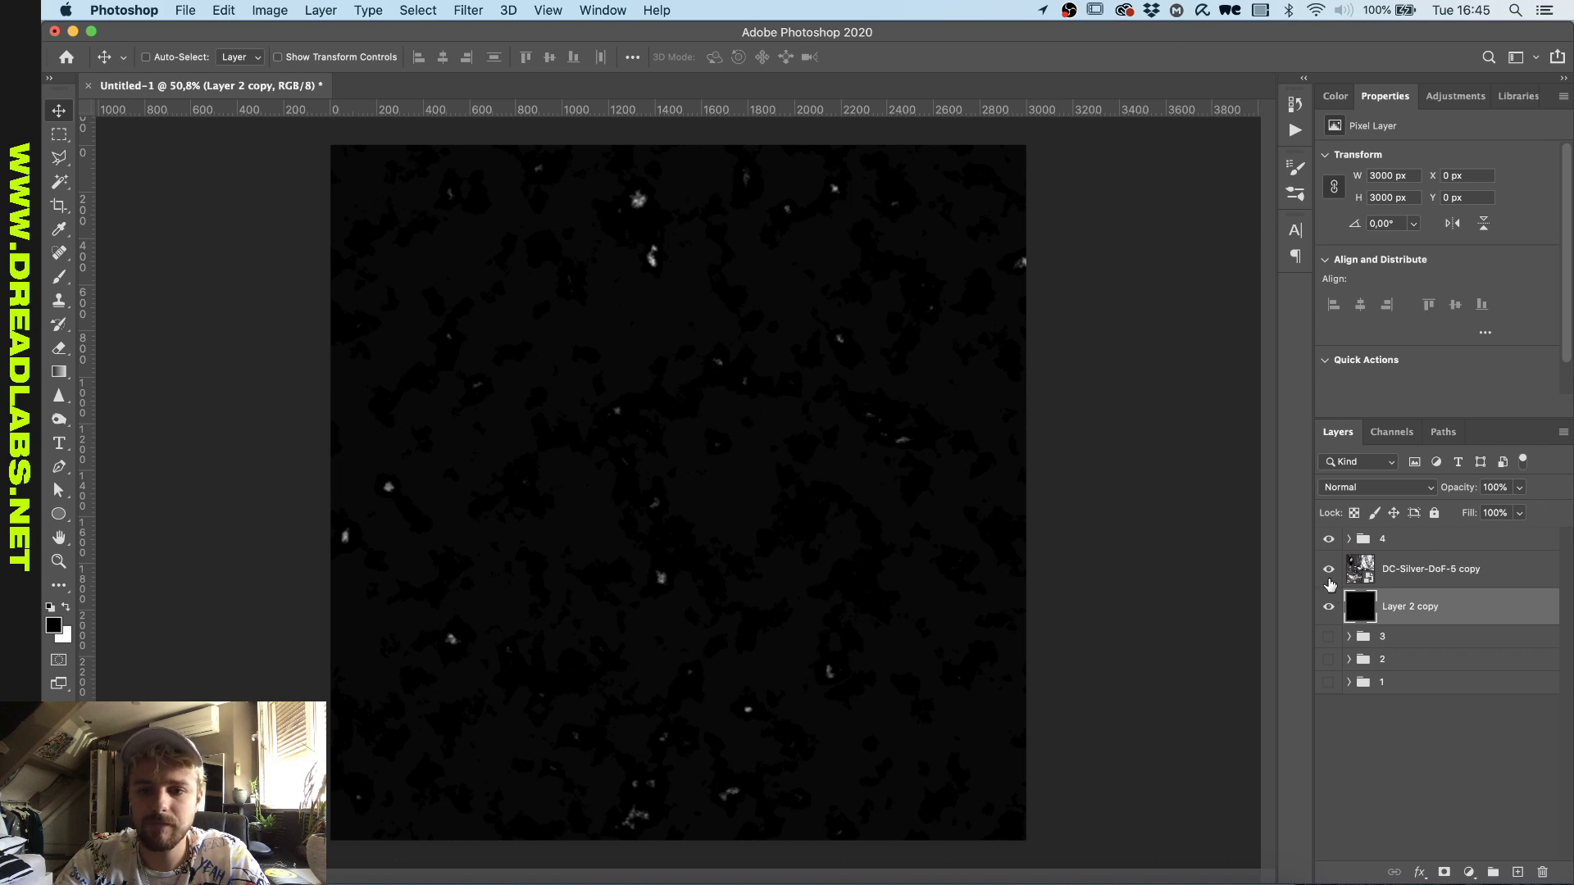
{"action": "left_click", "coordinate": [1406, 541]}
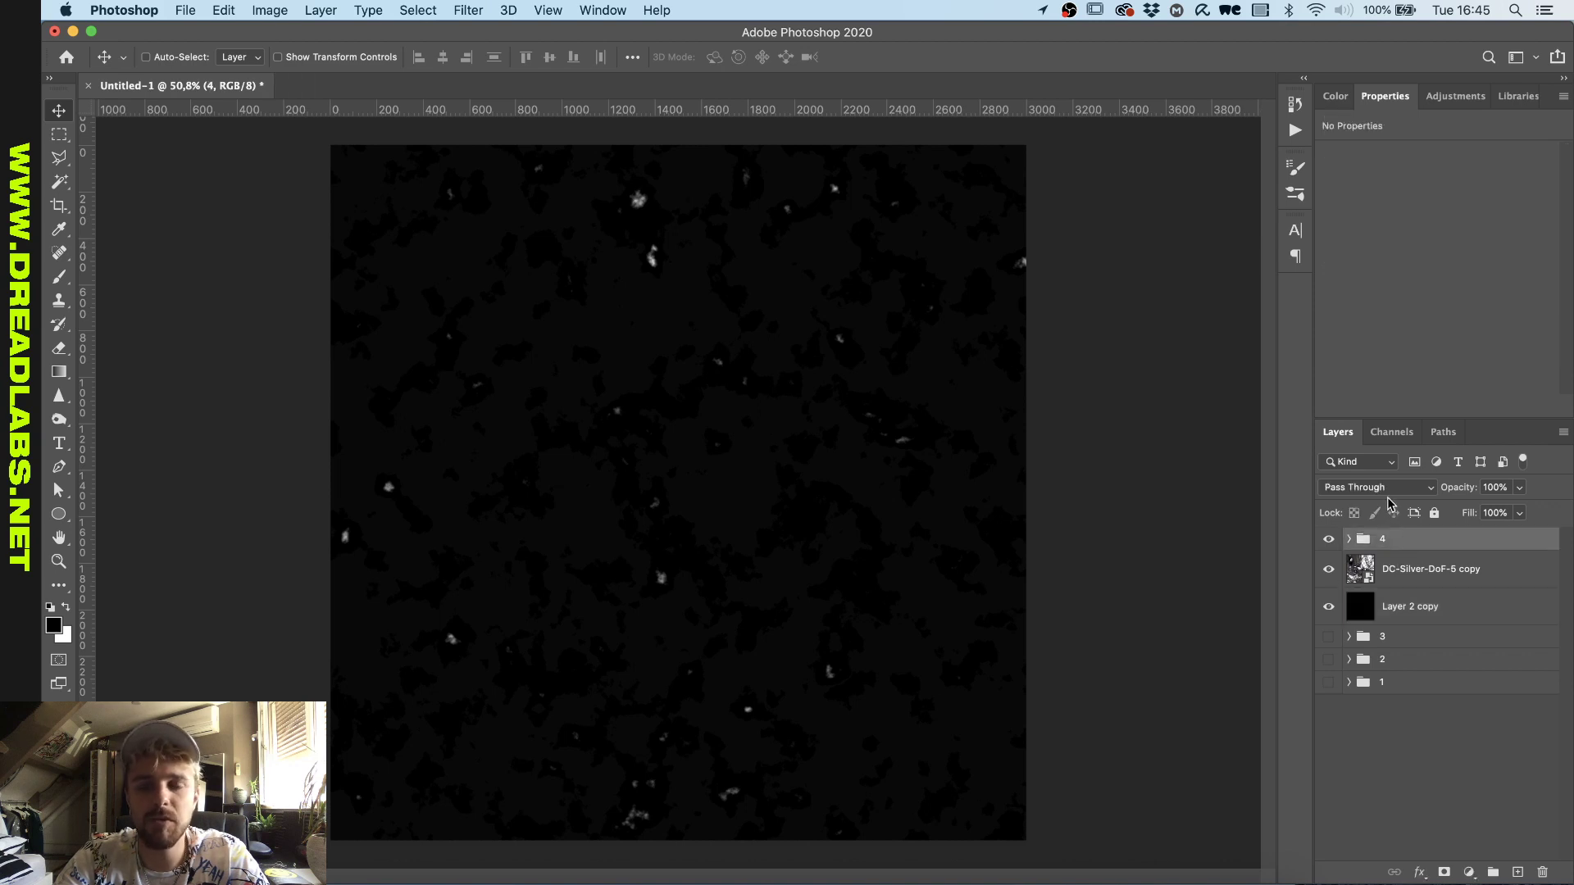
{"action": "key", "text": "ctrl+z"}
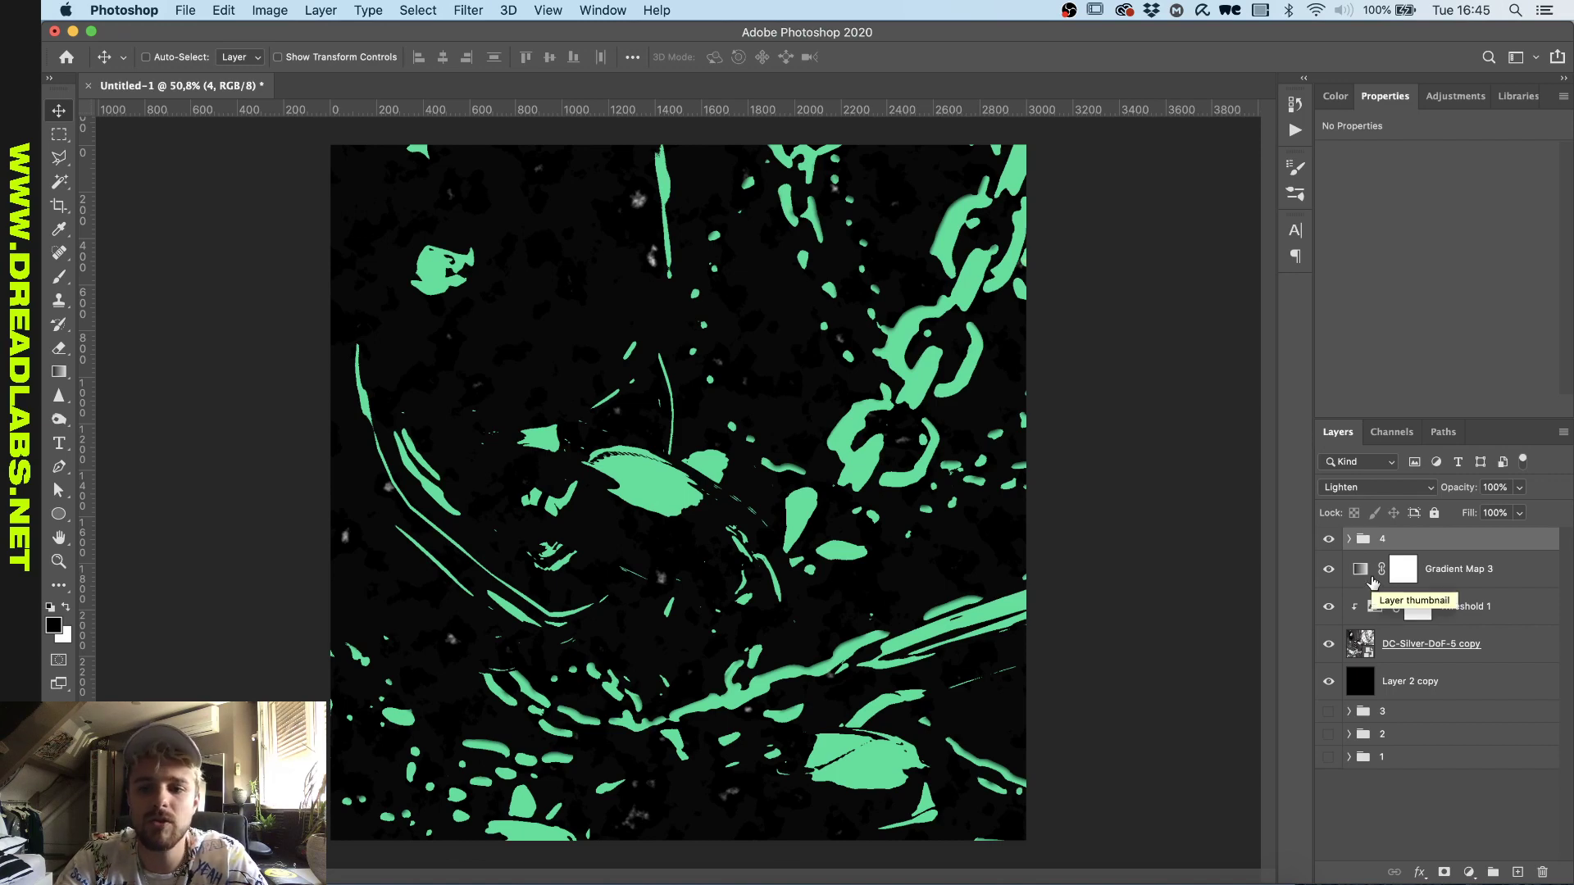
- Reshape group 4's Curves 2 so the specks show brighter on black
{"action": "left_click", "coordinate": [1349, 539]}
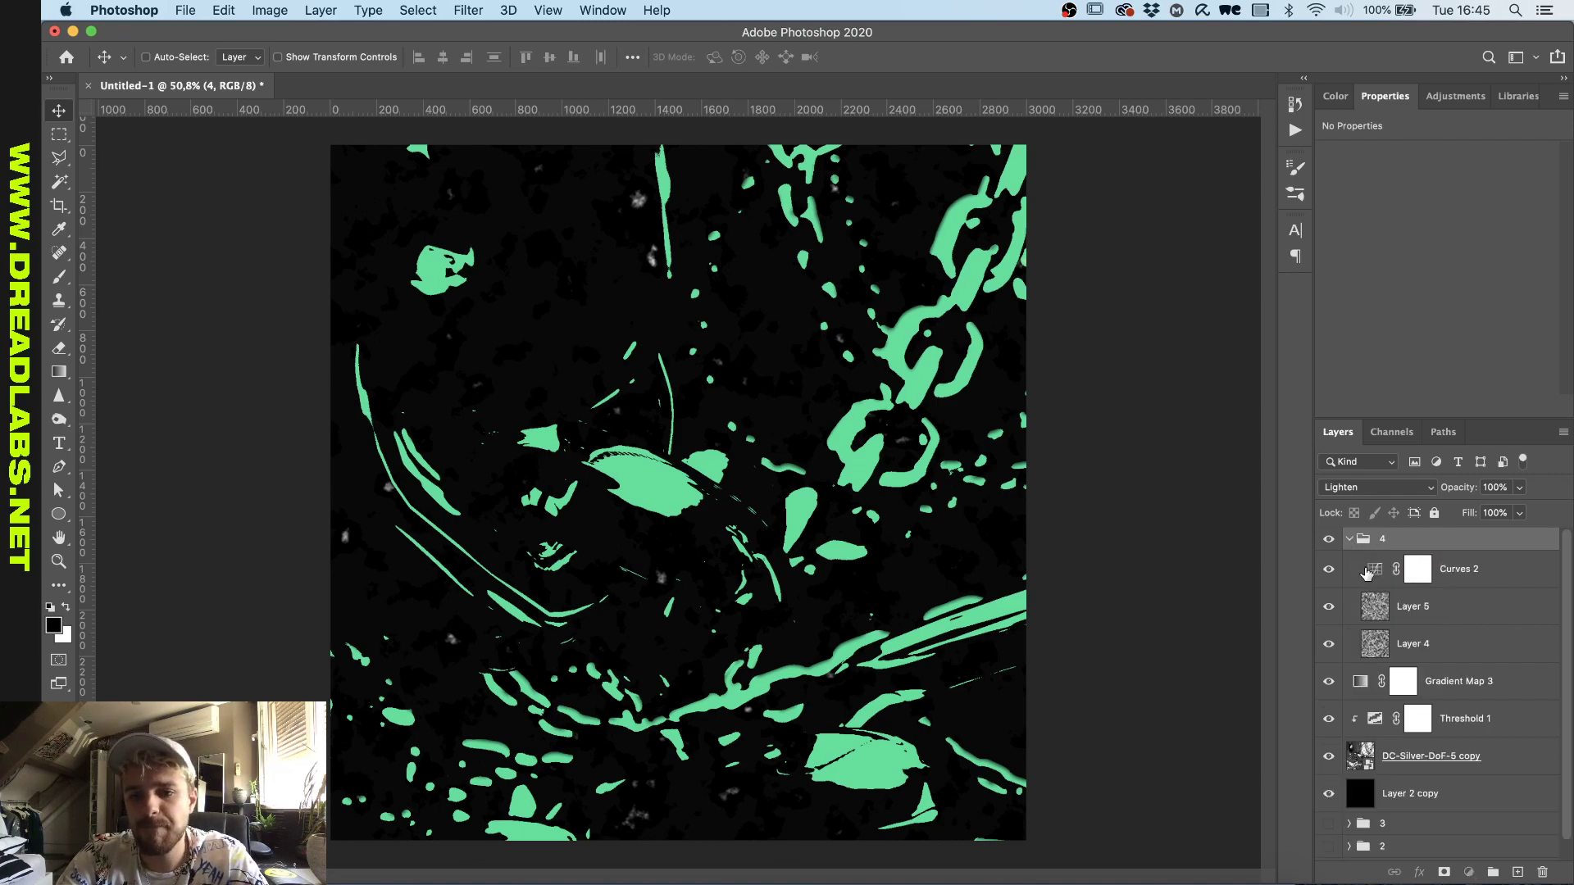
{"action": "left_click", "coordinate": [1366, 571]}
{"action": "left_click_drag", "start_coordinate": [1478, 373], "coordinate": [1526, 302]}
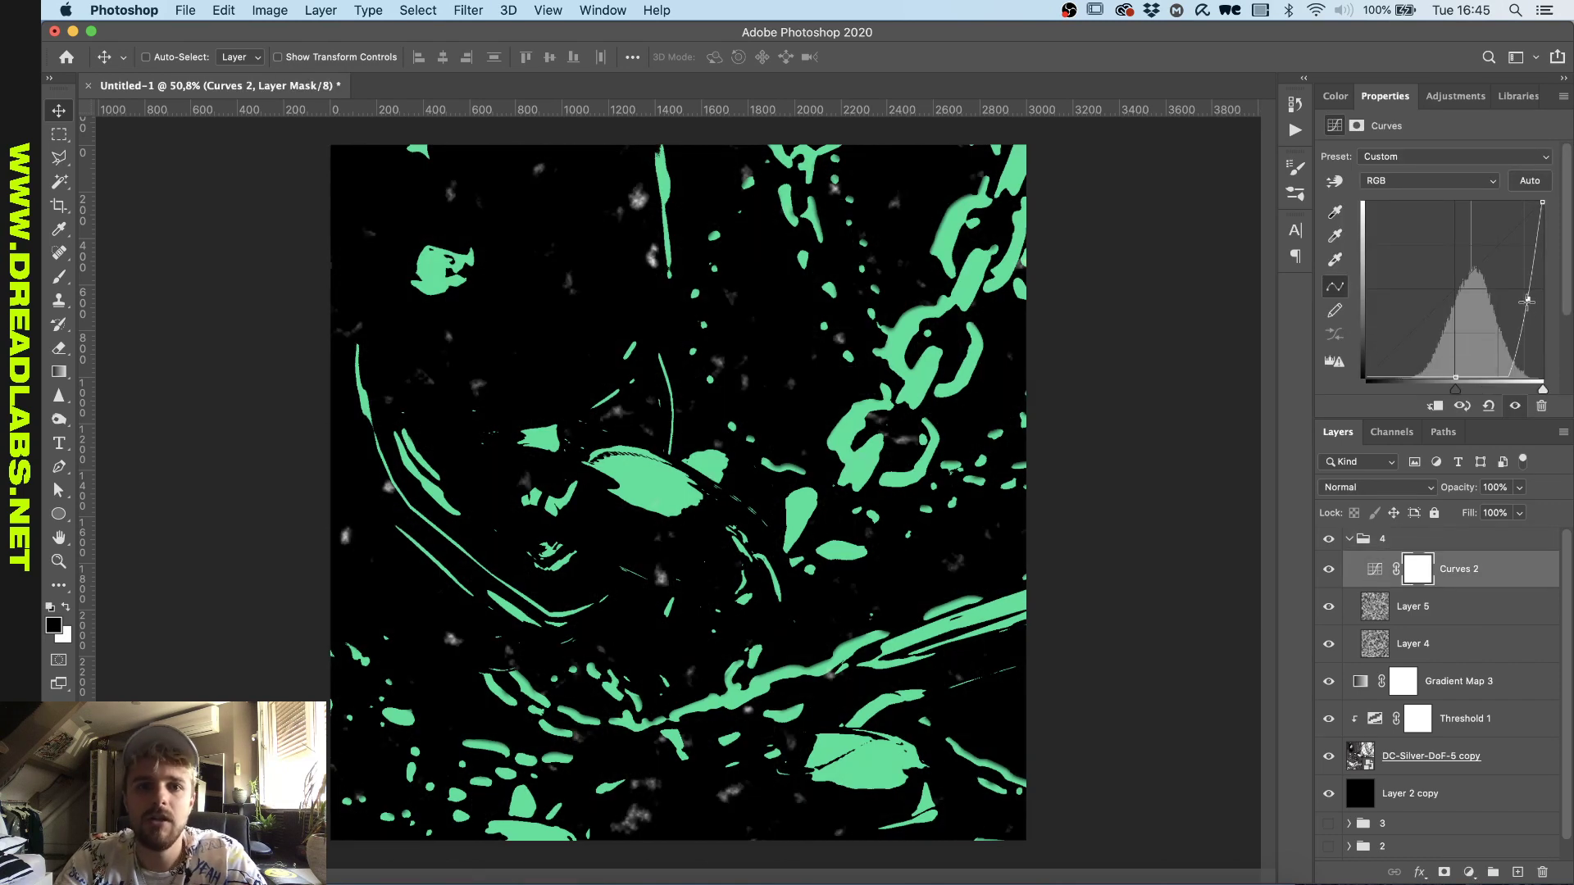
- Delete Threshold 1, the DC-Silver-DoF-5 copy and the Layer 2 copy
{"action": "left_click", "coordinate": [1449, 756]}
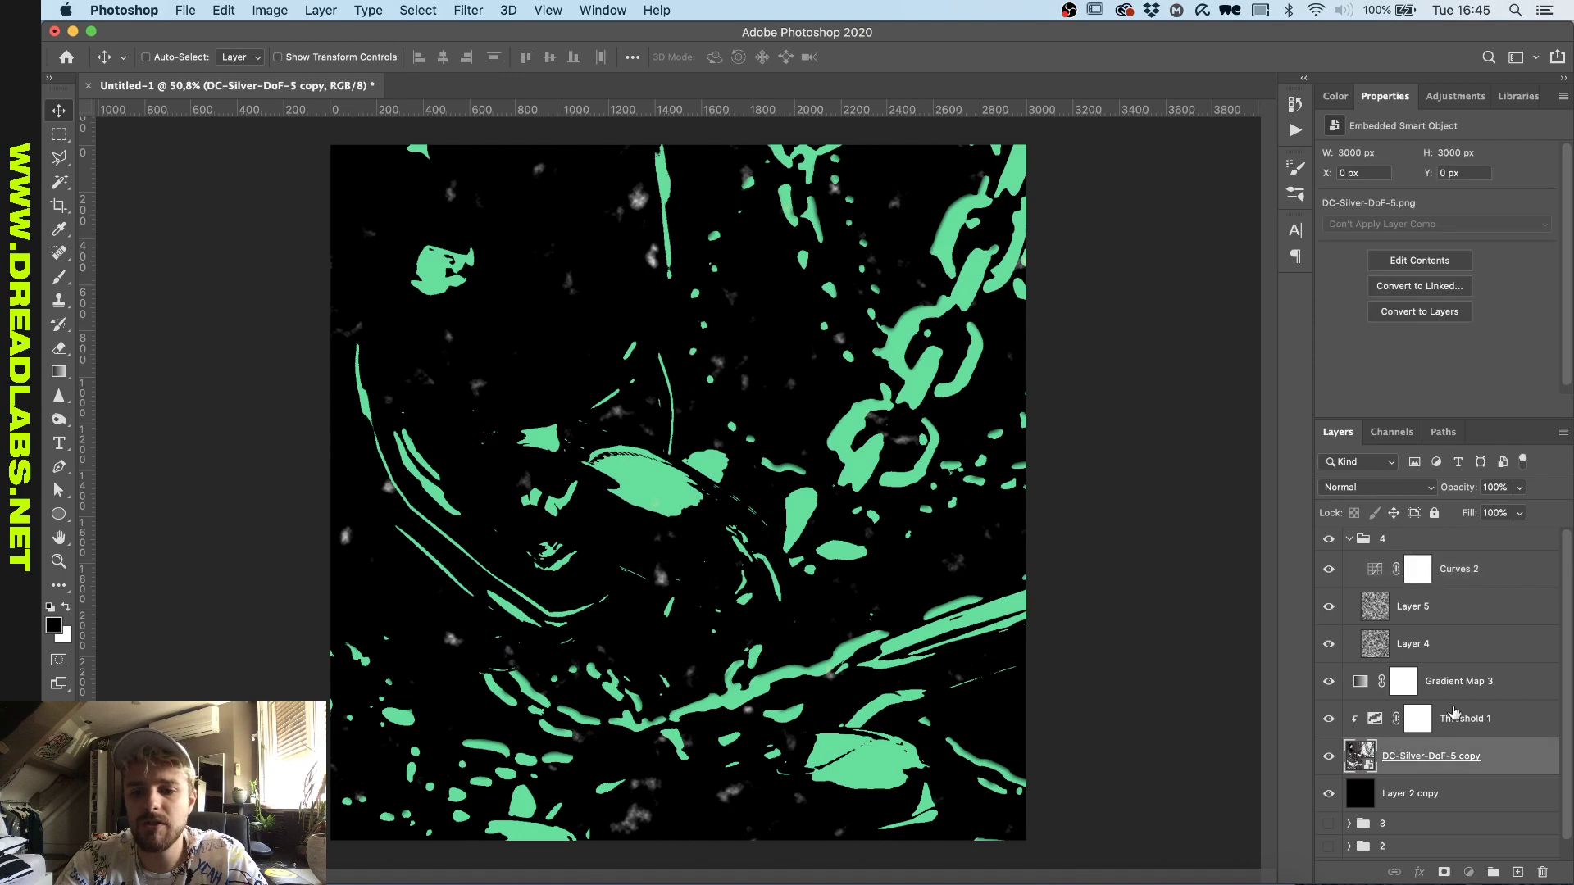
{"action": "left_click", "coordinate": [1453, 718]}
{"action": "left_click", "coordinate": [1445, 795], "text": "shift"}
{"action": "key", "text": "BackSpace"}
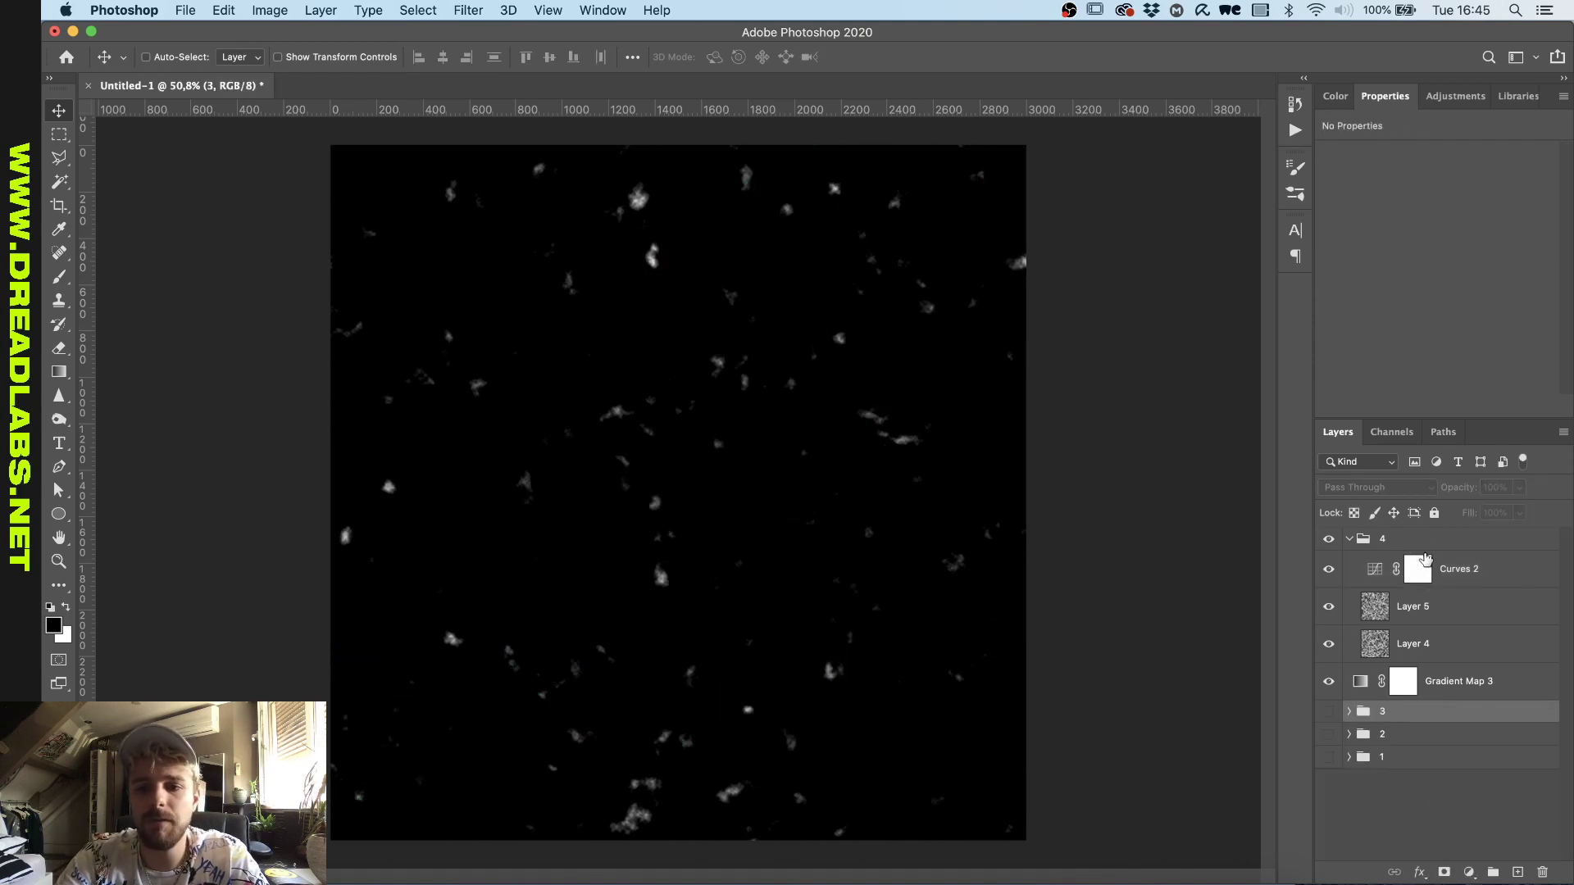
- Stamp group 4's visible speckles into a new Layer 6 and invert it to dark-on-white
{"action": "left_click", "coordinate": [1400, 540]}
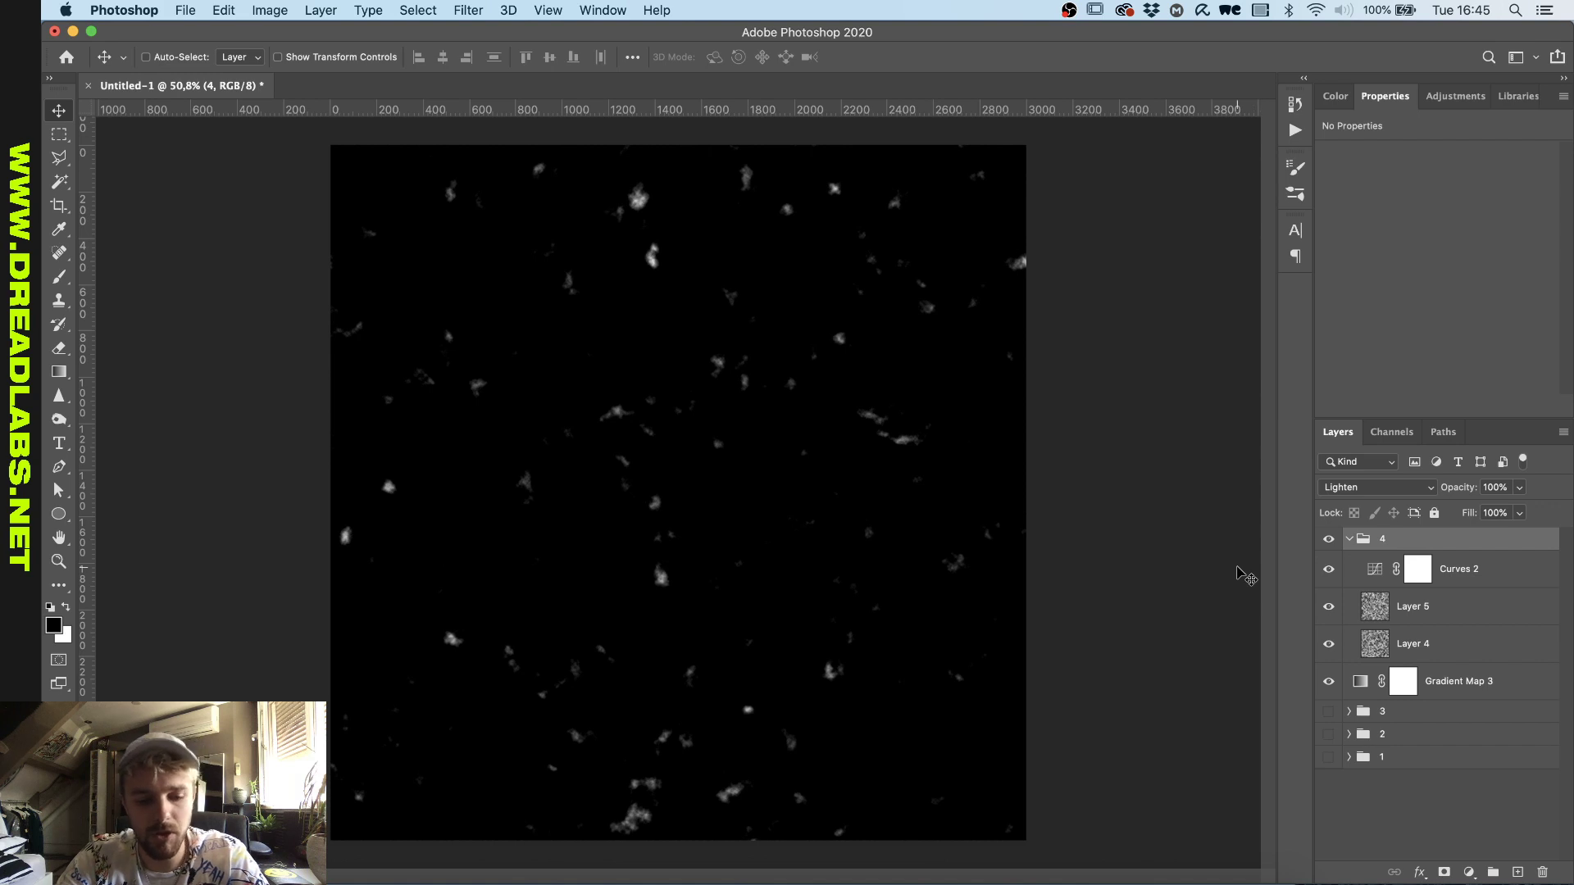
{"action": "key", "text": "super+alt+shift+e"}
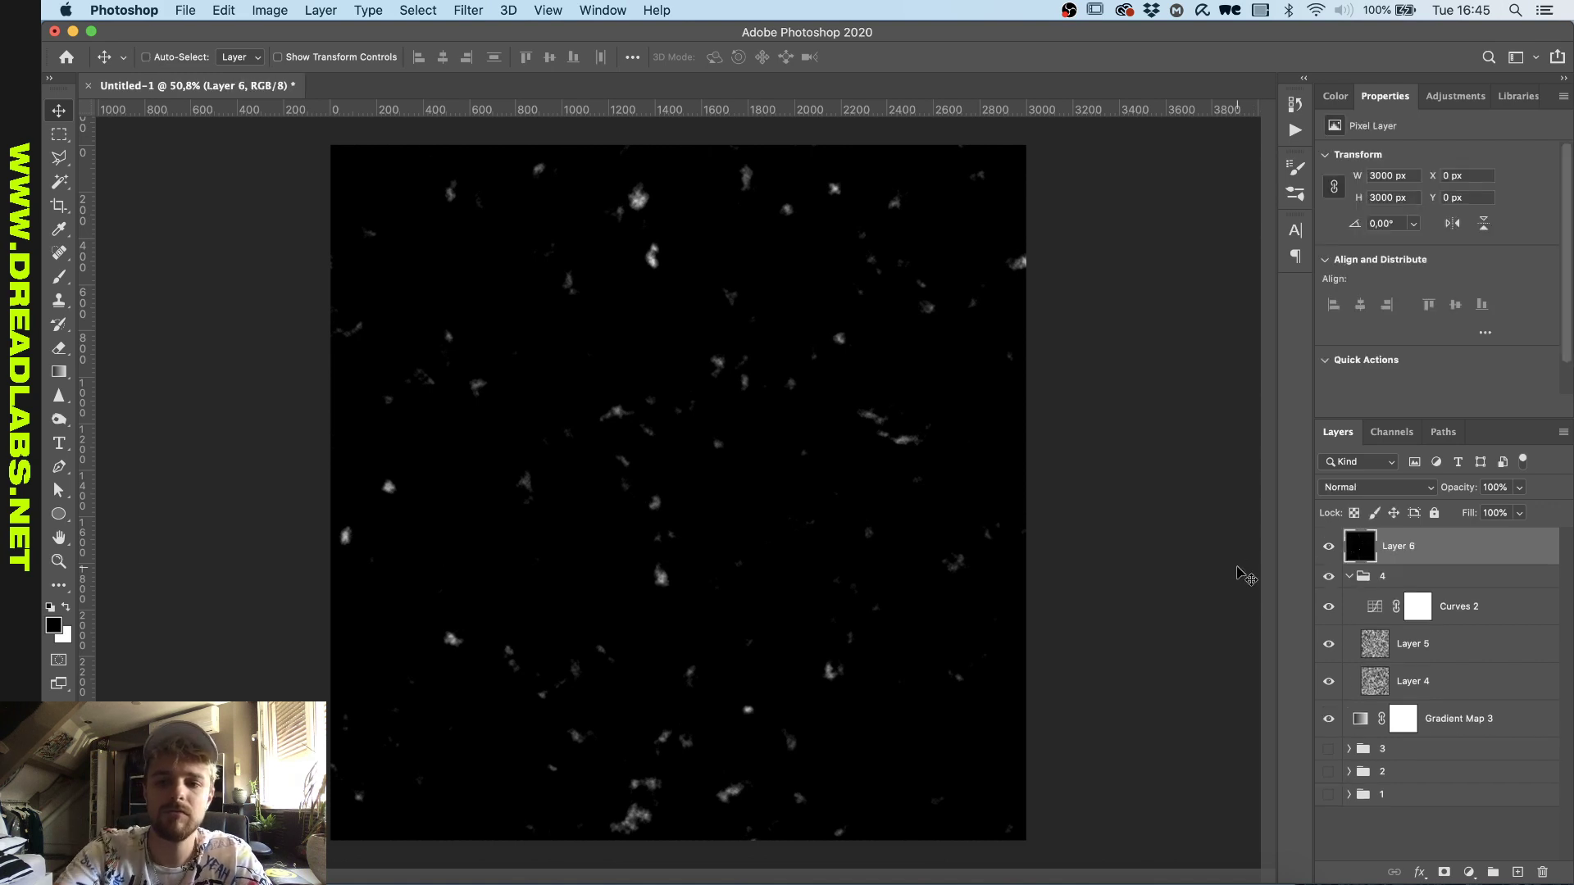
{"action": "left_click", "coordinate": [1348, 576]}
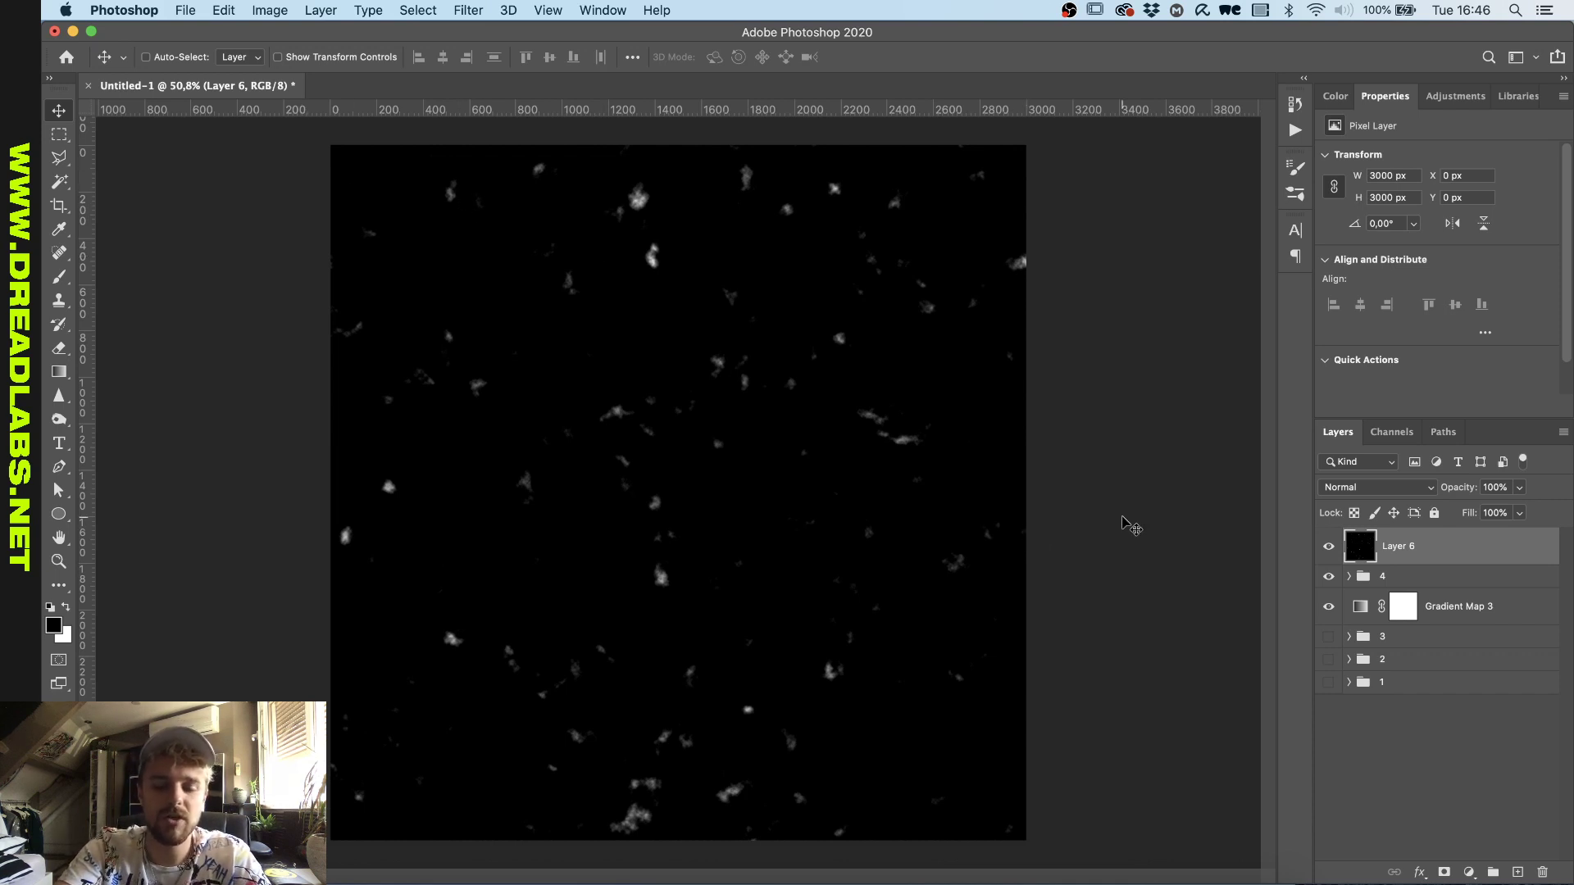
{"action": "key", "text": "super+i"}
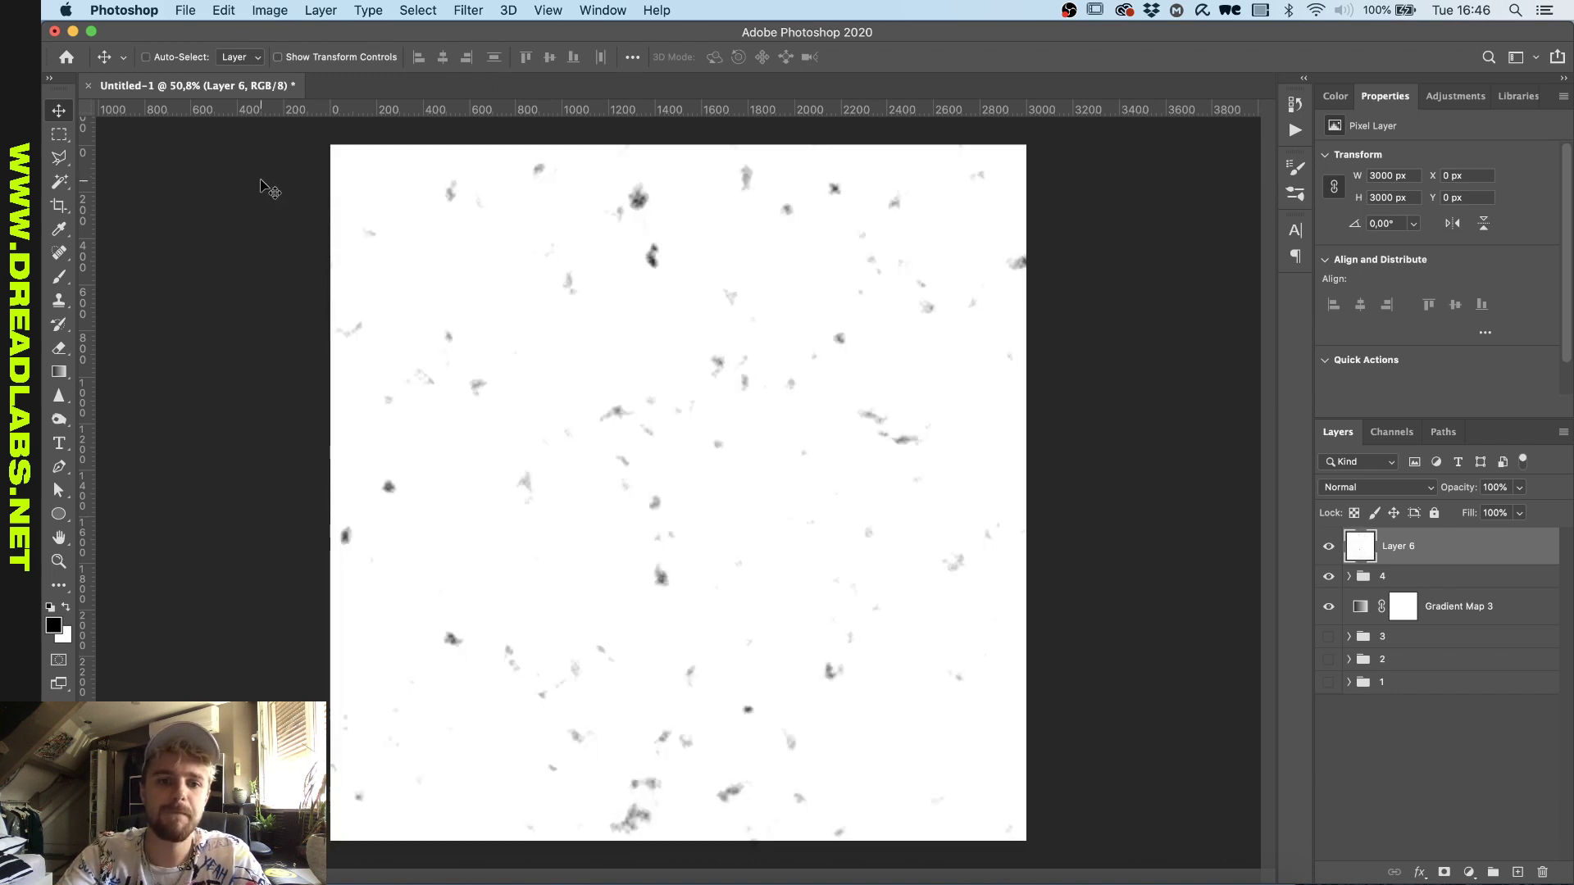
- Define the spot texture as a brush preset with the default name
{"action": "left_click", "coordinate": [222, 12]}
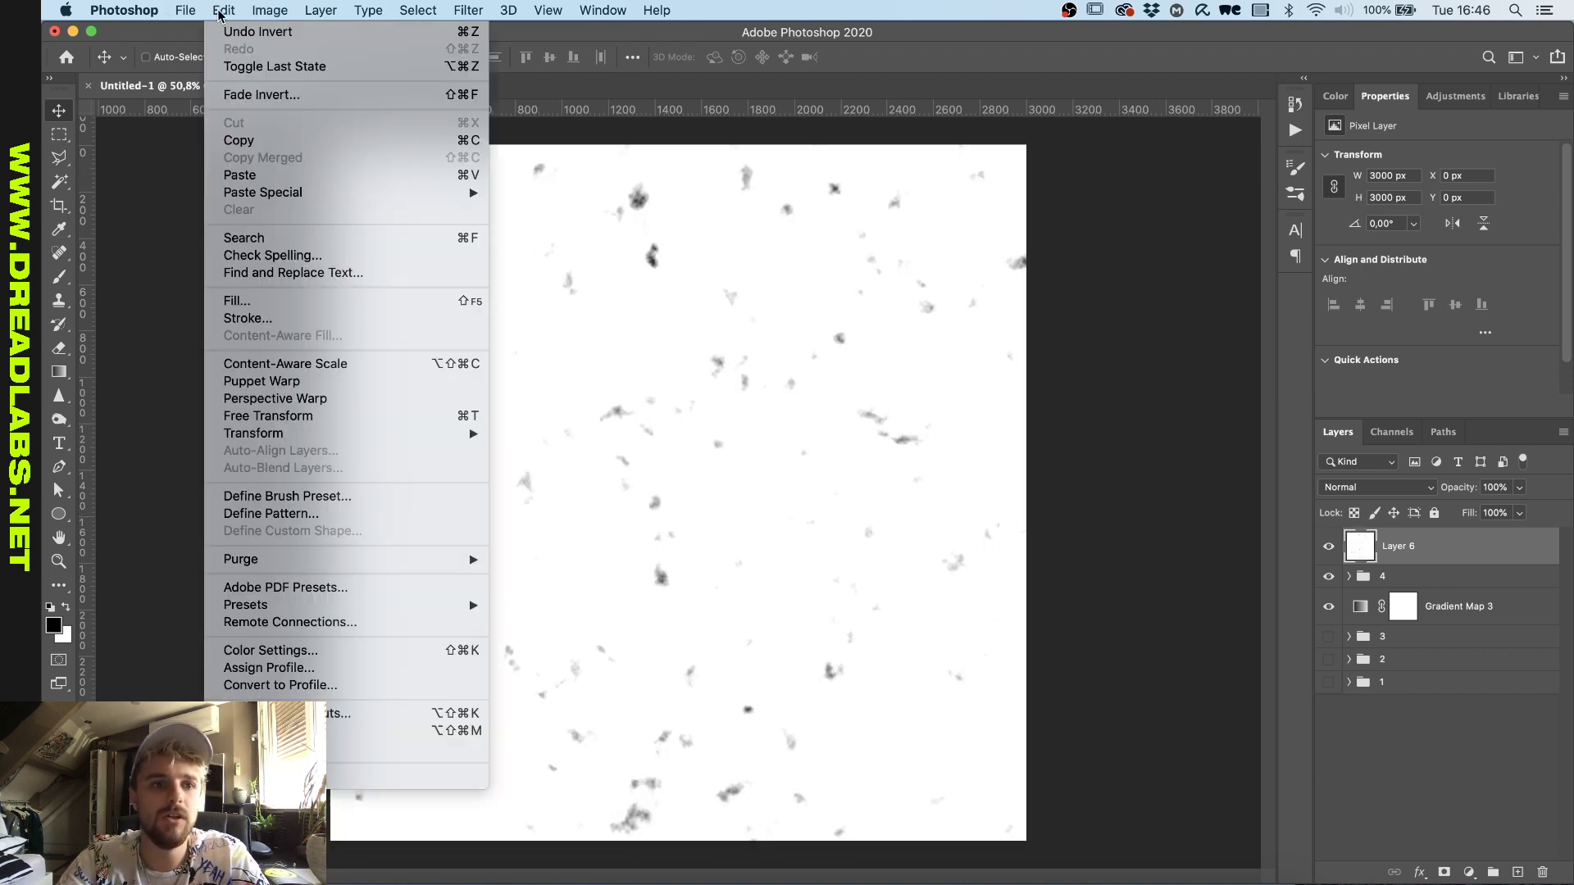
{"action": "left_click", "coordinate": [274, 503]}
{"action": "left_click", "coordinate": [1010, 416]}
- Hide Layer 6, add a new empty layer and pick very light pink for the brush
{"action": "left_click", "coordinate": [1329, 546]}
{"action": "key", "text": "b"}
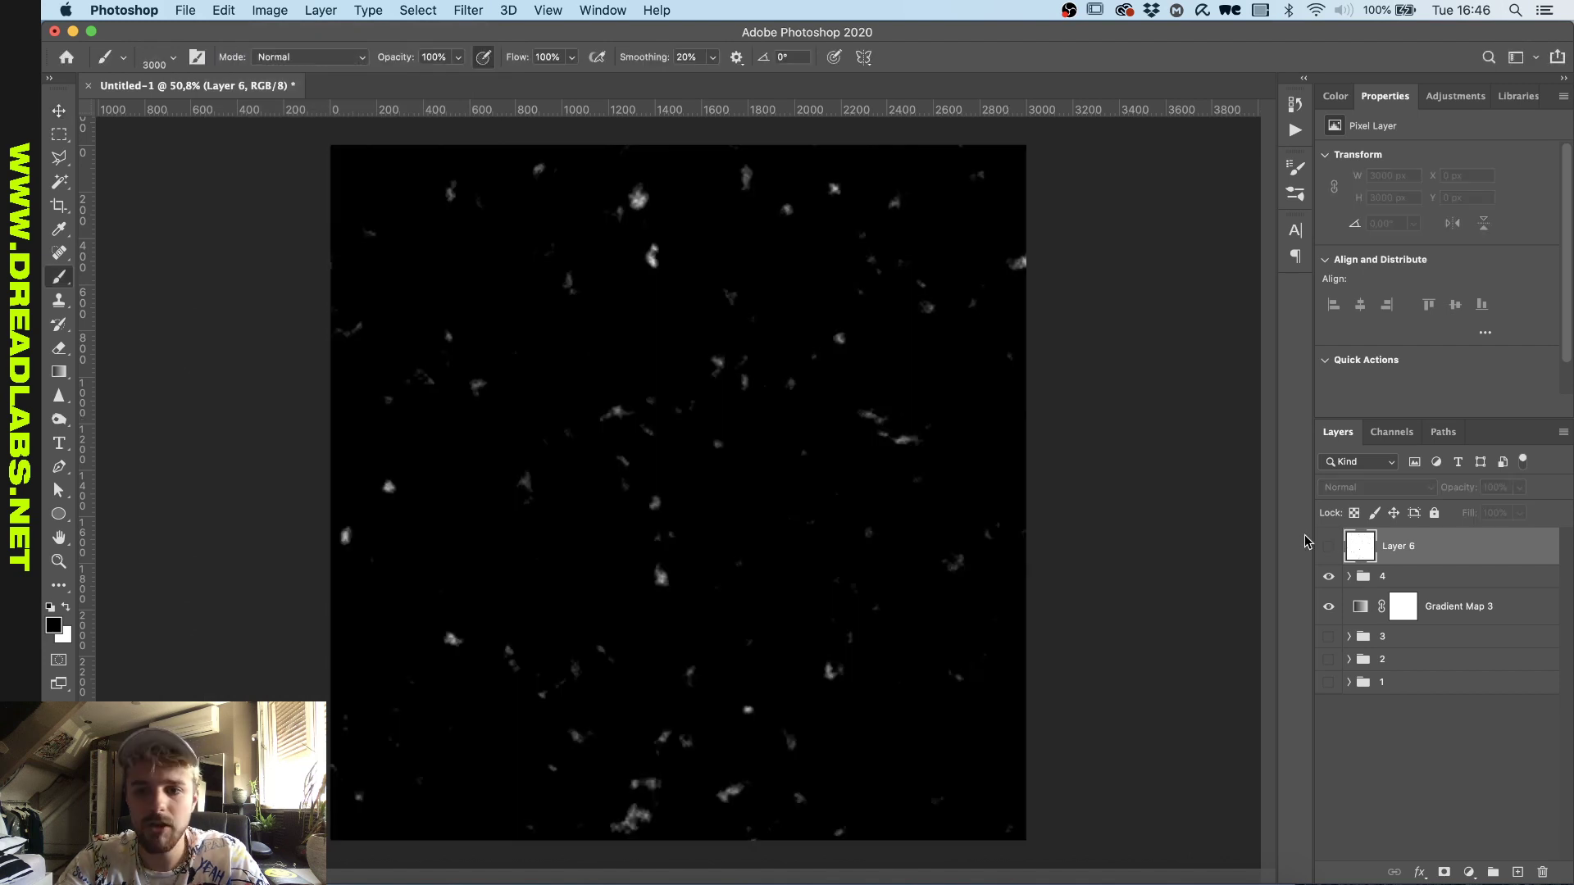
{"action": "left_click", "coordinate": [1518, 872]}
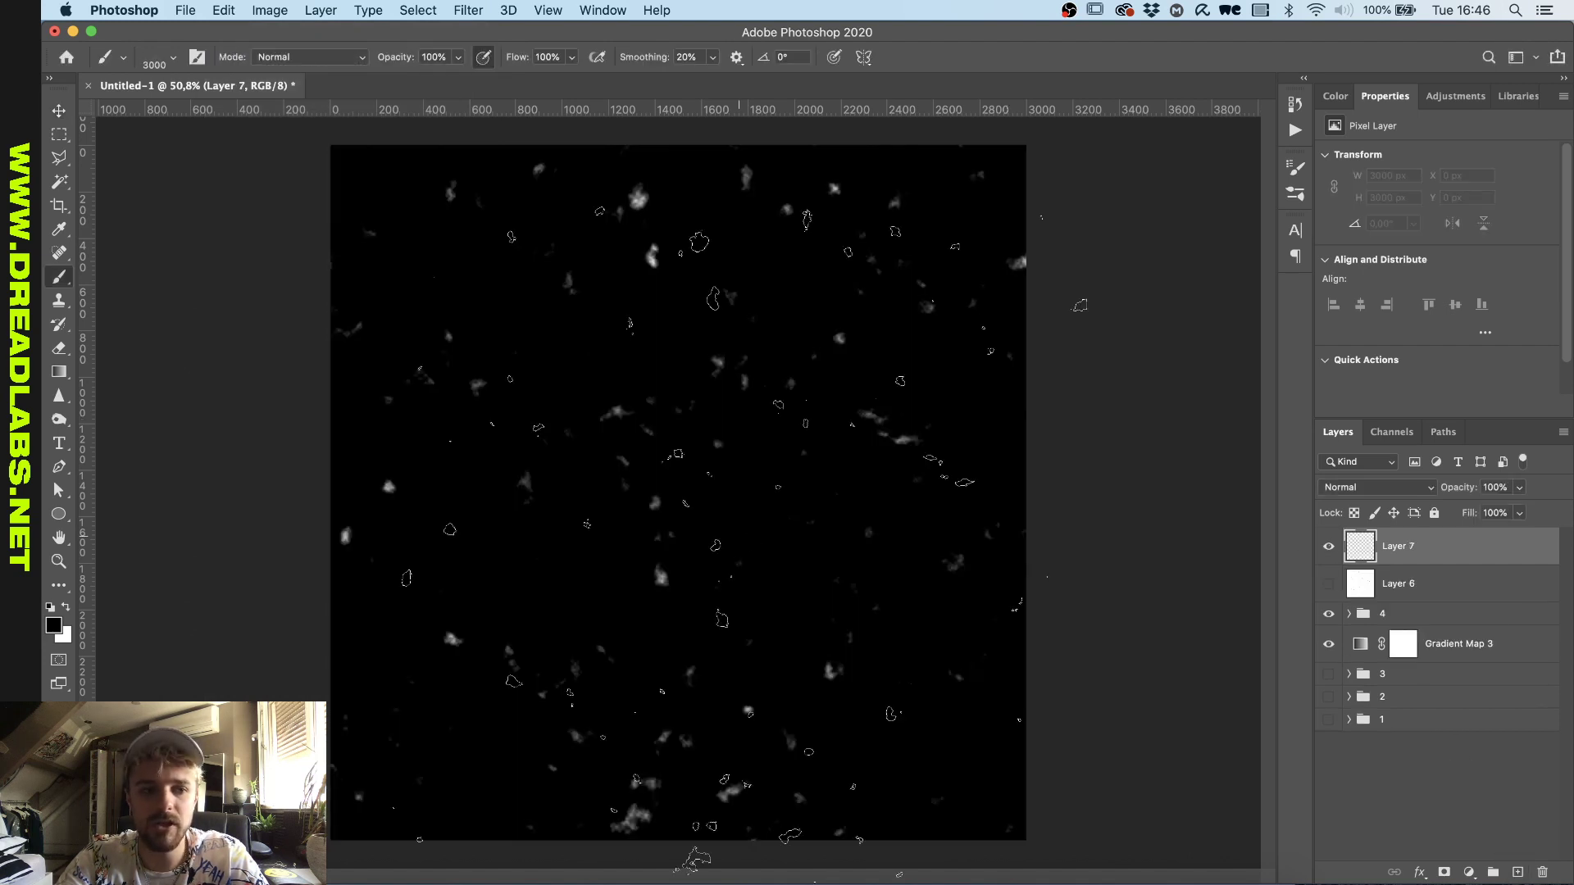
{"action": "scroll", "coordinate": [677, 492], "scroll_direction": "down", "scroll_amount": 5}
{"action": "scroll", "coordinate": [677, 491], "scroll_direction": "up", "scroll_amount": 2}
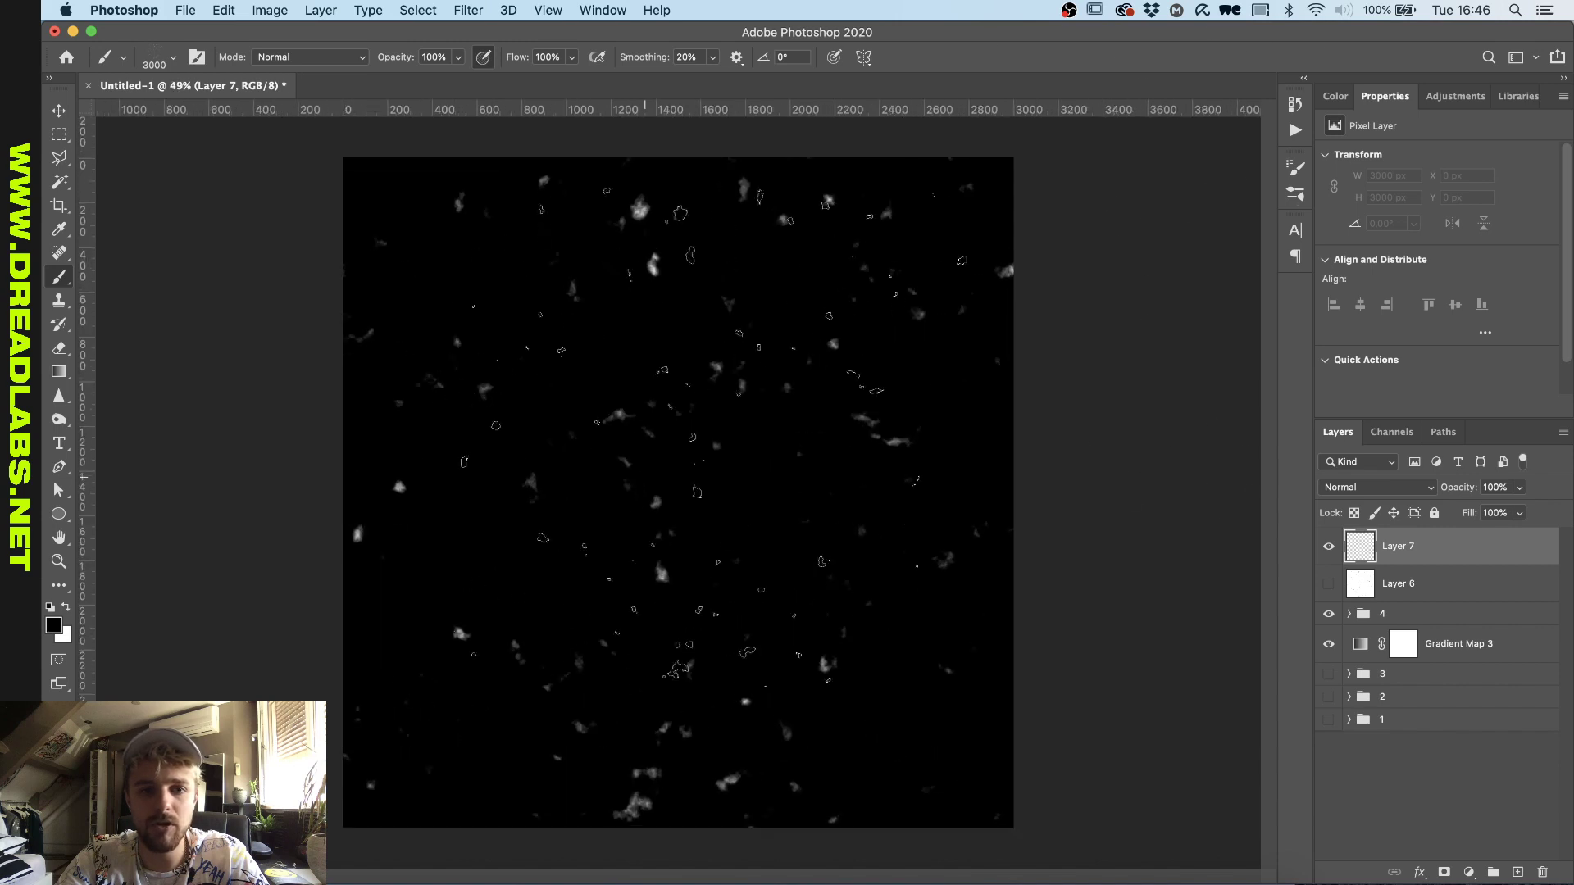
{"action": "left_click", "coordinate": [1335, 96]}
{"action": "left_click_drag", "start_coordinate": [1409, 165], "coordinate": [1366, 117]}
{"action": "scroll", "coordinate": [647, 508], "scroll_direction": "down", "scroll_amount": 2}
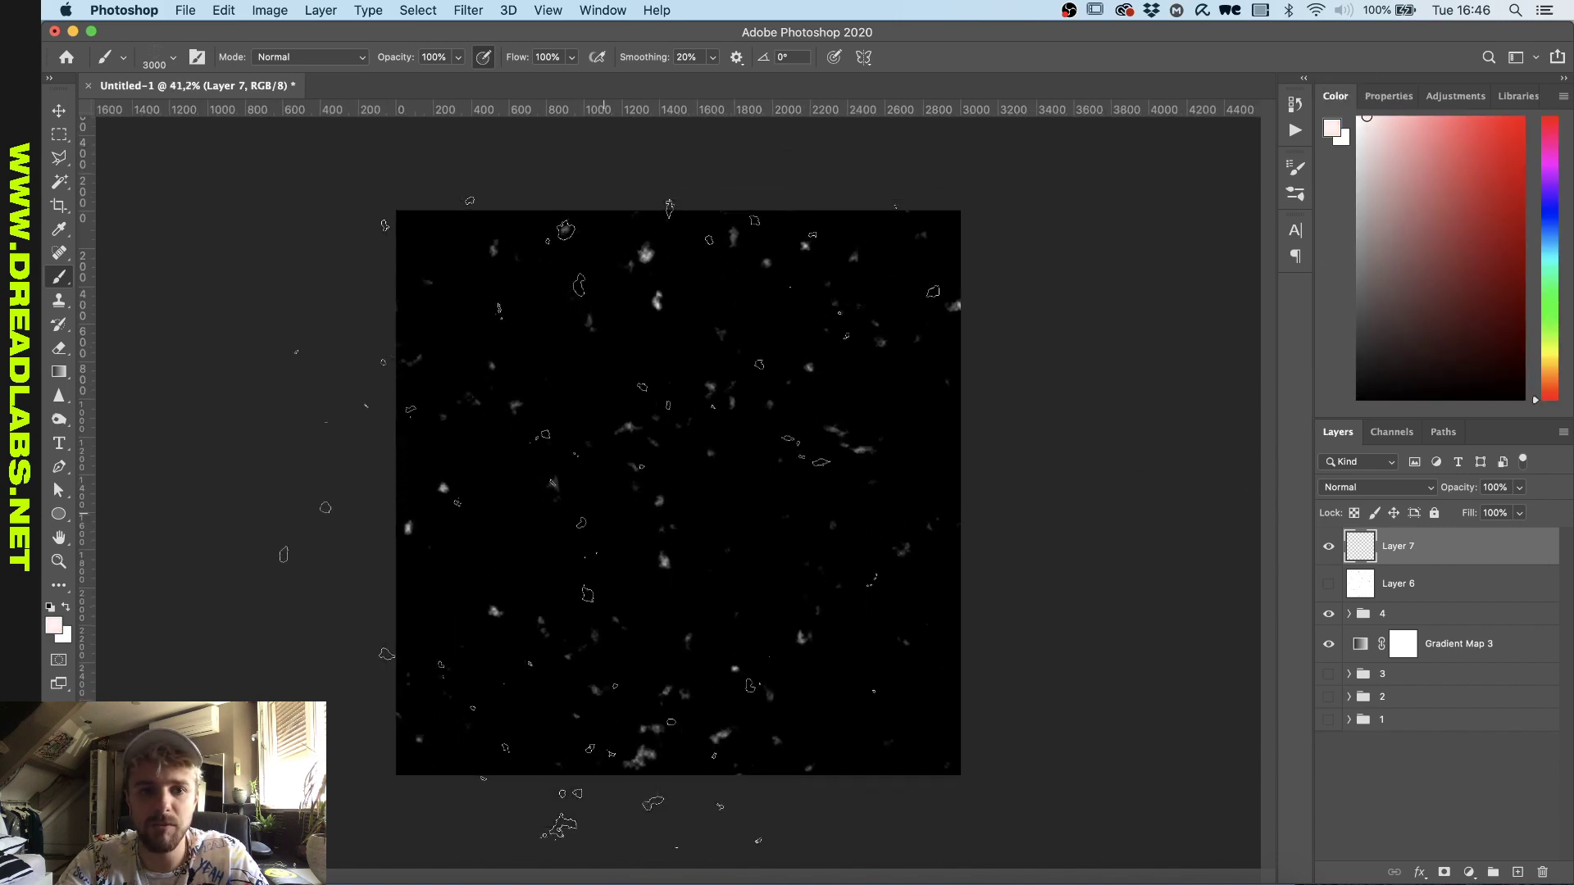
- Rotate the canvas view about 17°, then tilt it back and forth
{"action": "key", "text": "r"}
{"action": "left_click_drag", "start_coordinate": [820, 344], "coordinate": [763, 303]}
{"action": "left_click_drag", "start_coordinate": [572, 774], "coordinate": [736, 748]}
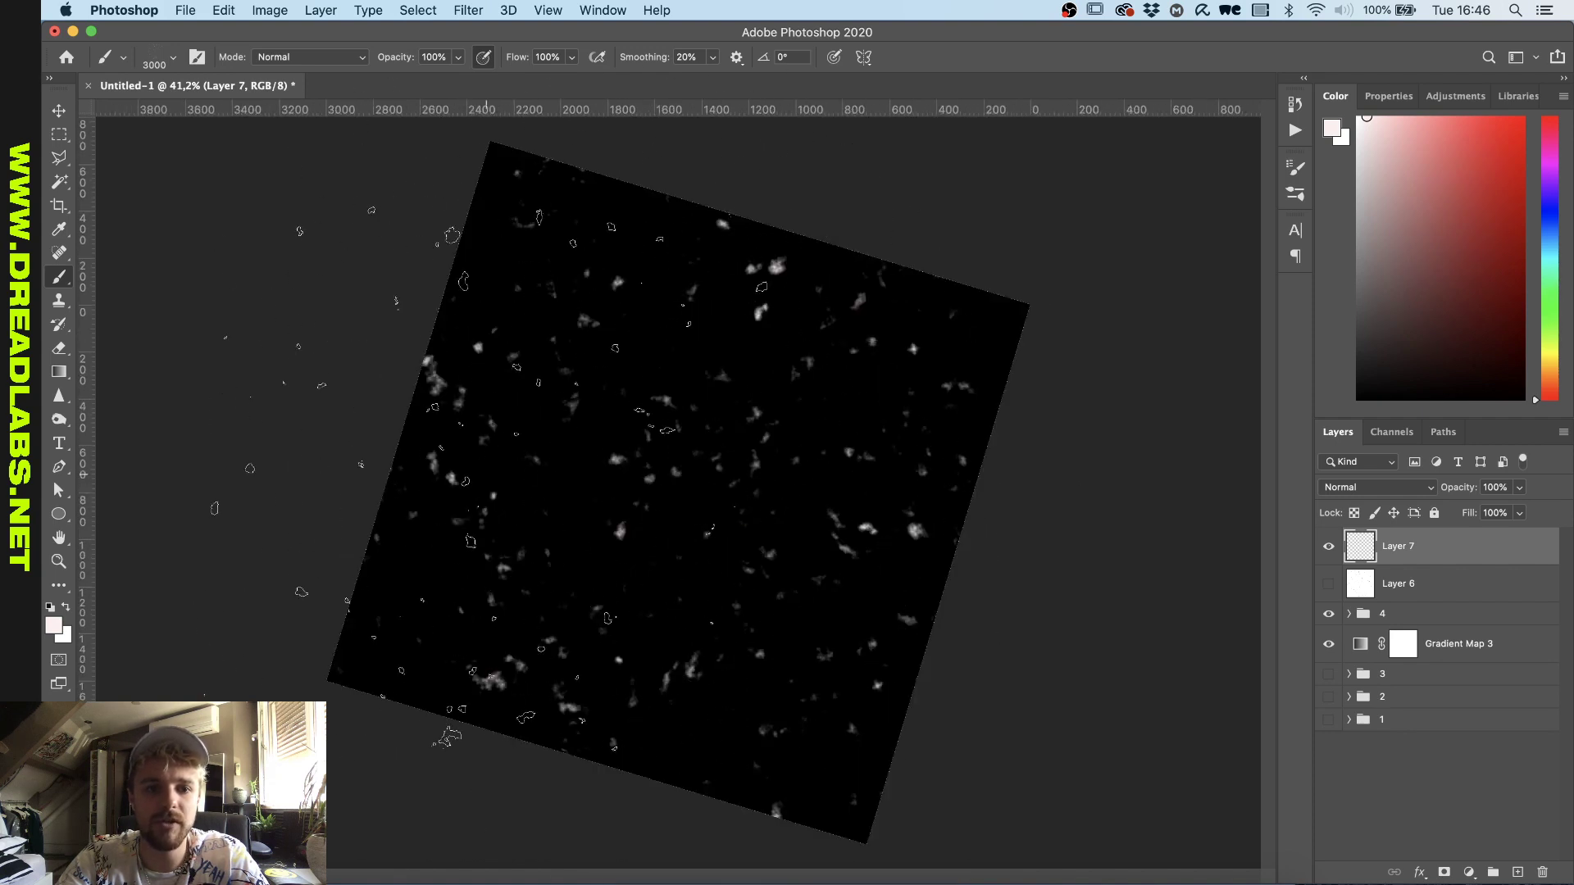
{"action": "left_click_drag", "start_coordinate": [763, 678], "coordinate": [763, 679]}
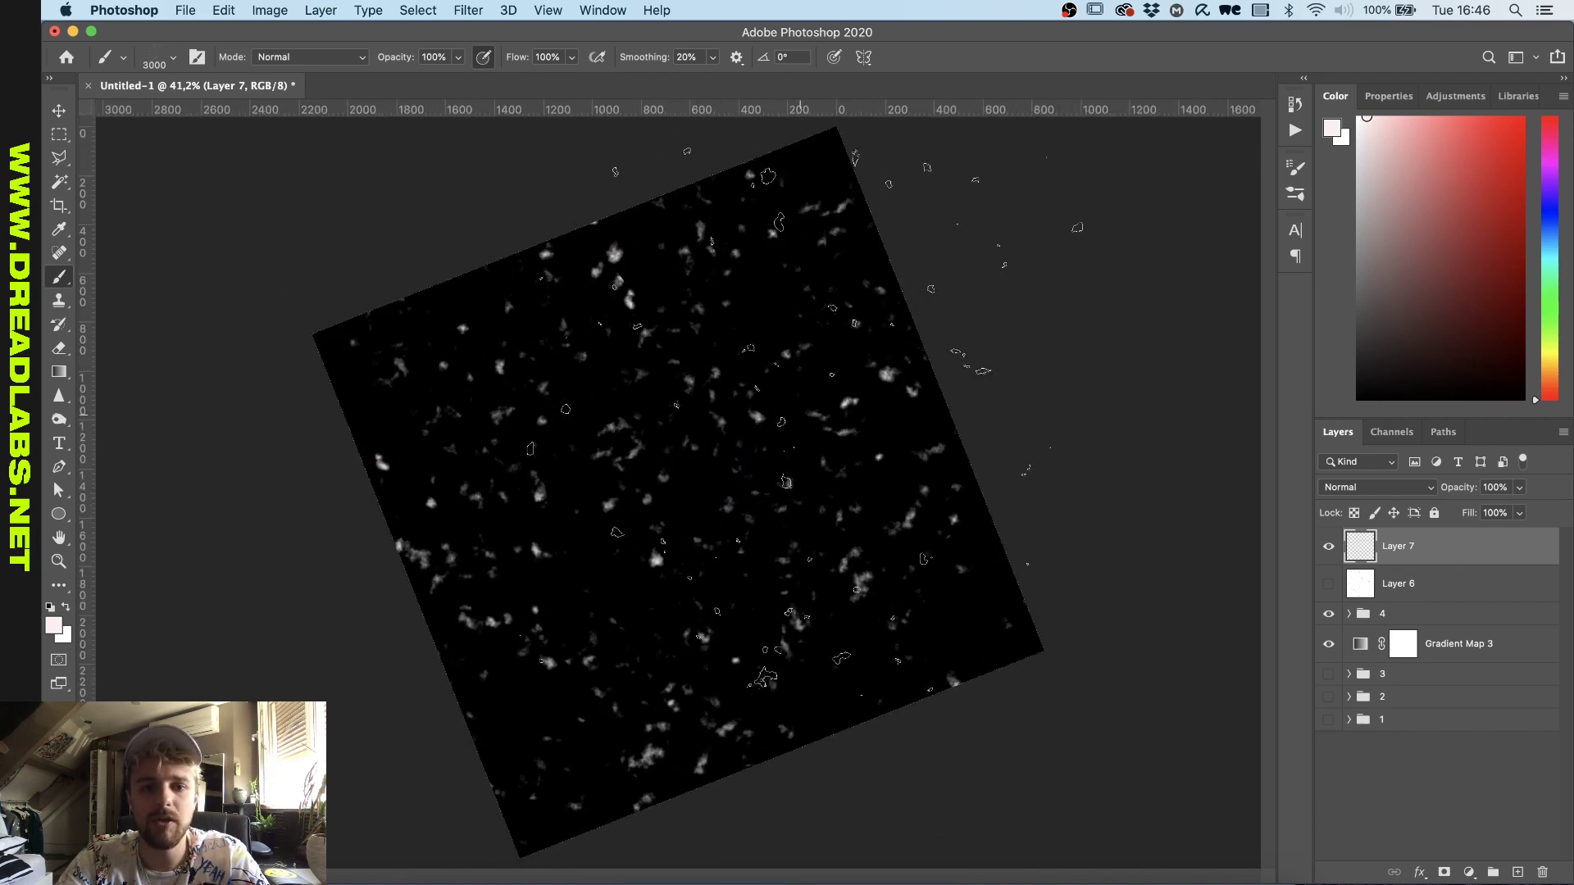
{"action": "left_click_drag", "start_coordinate": [861, 287], "coordinate": [697, 197]}
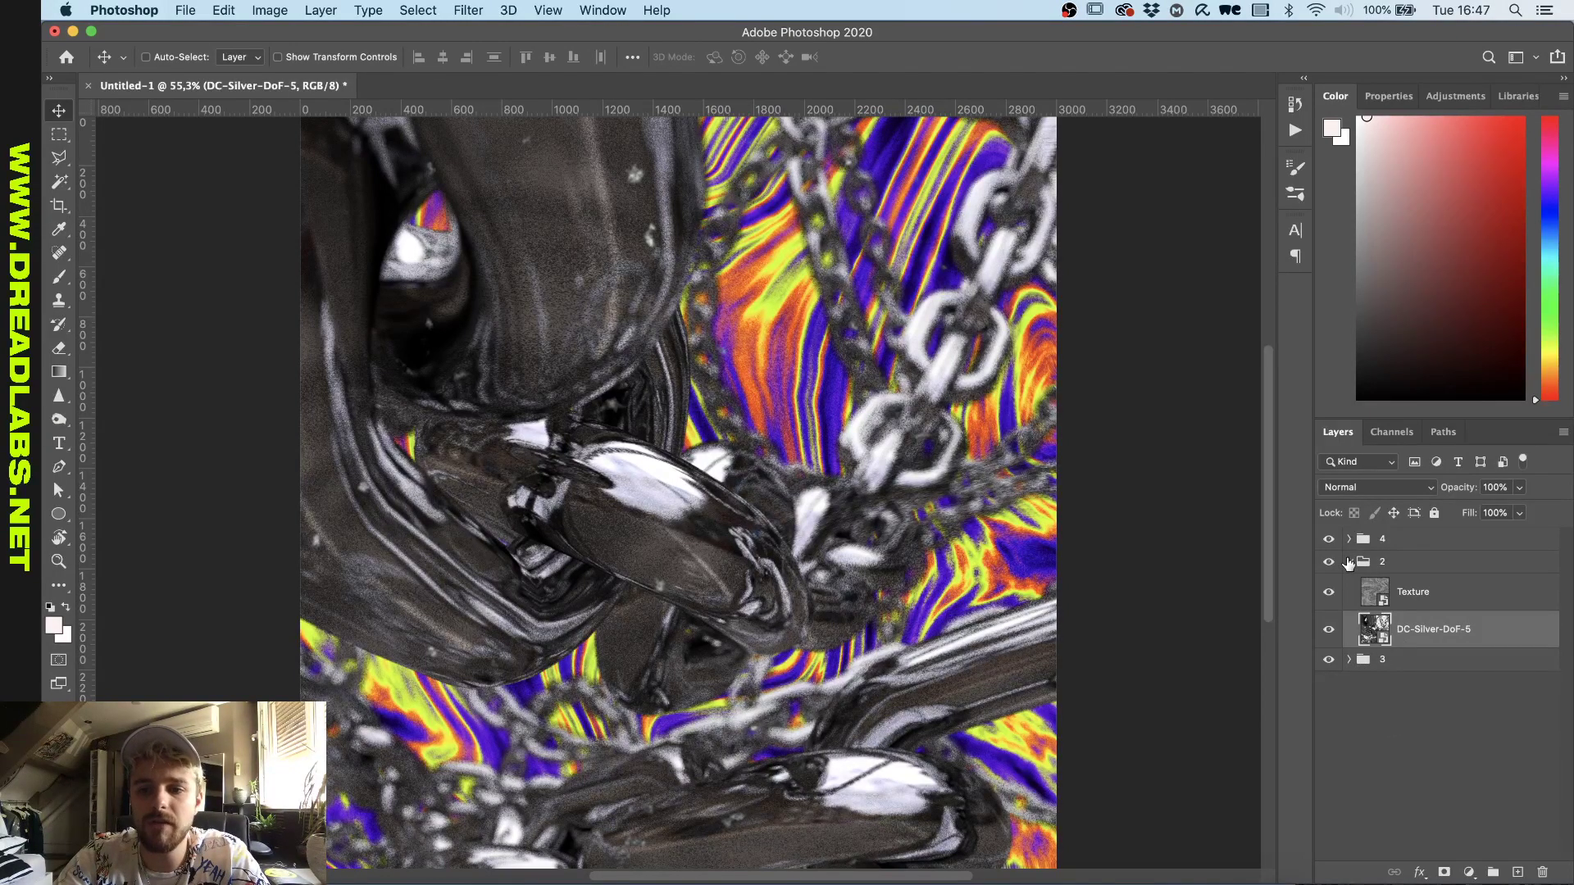
- Select the Texture layer and browse the contents of groups 2, 3 and 4
{"action": "left_click", "coordinate": [1409, 598]}
{"action": "left_click", "coordinate": [1350, 561]}
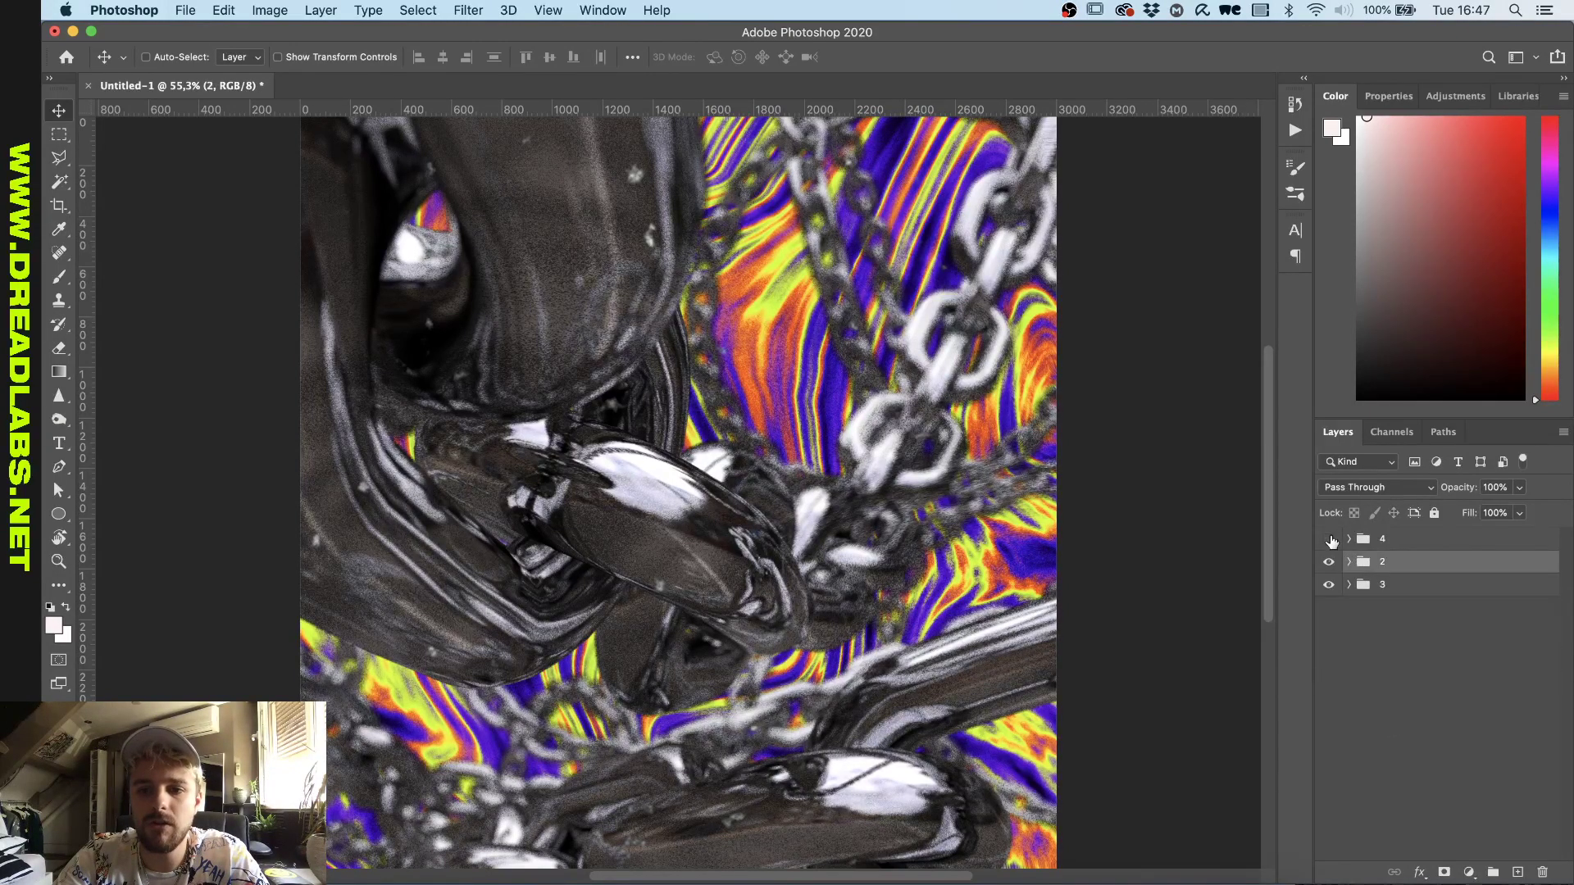
{"action": "left_click", "coordinate": [1349, 585]}
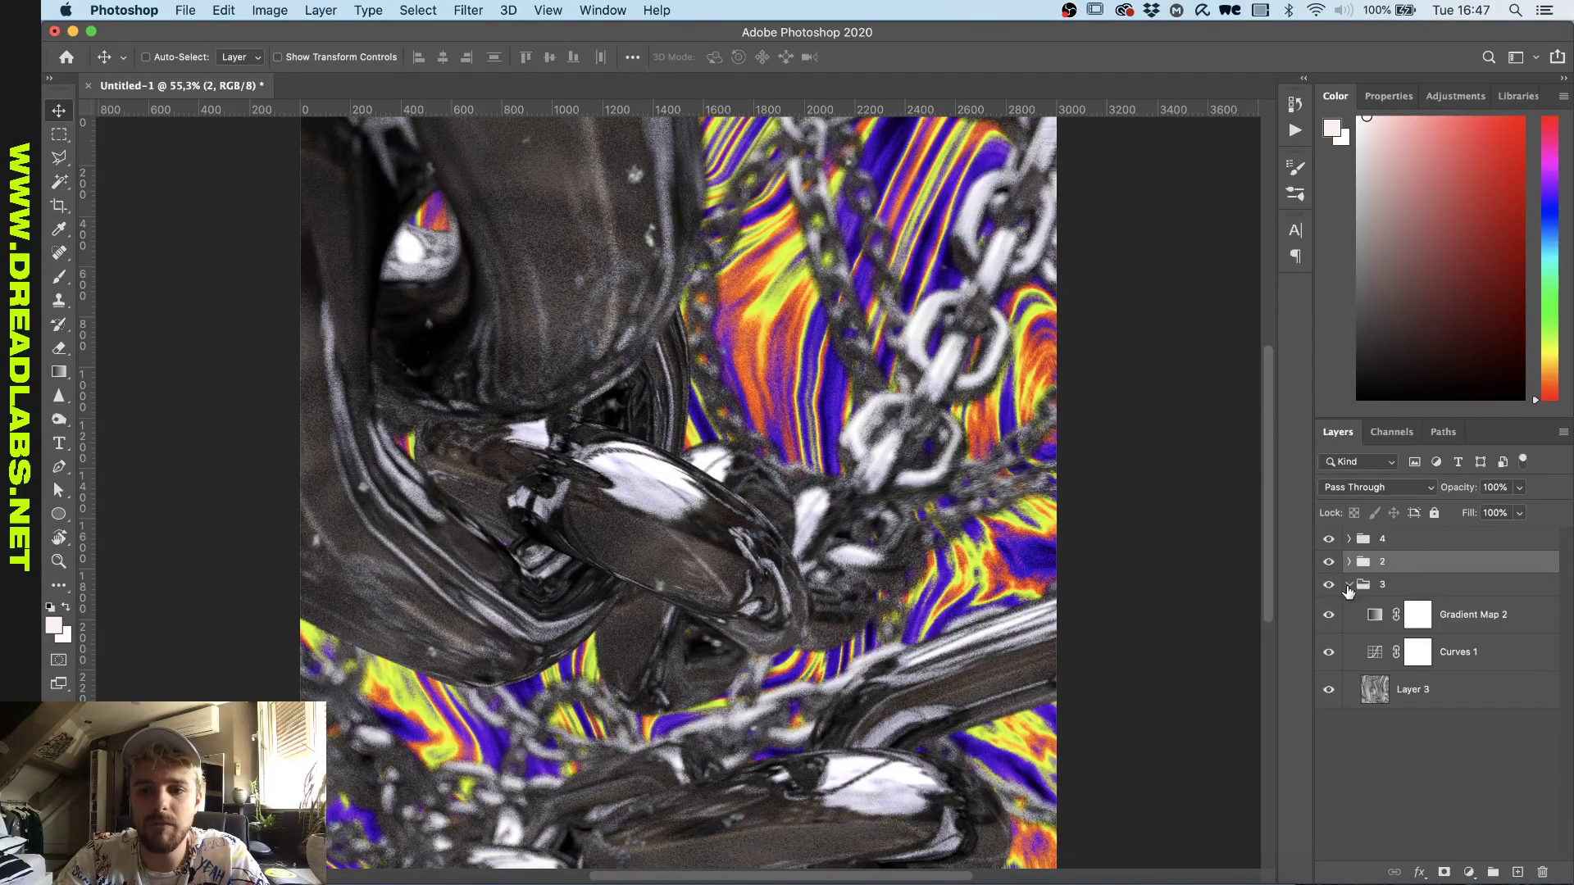
{"action": "left_click", "coordinate": [1348, 585]}
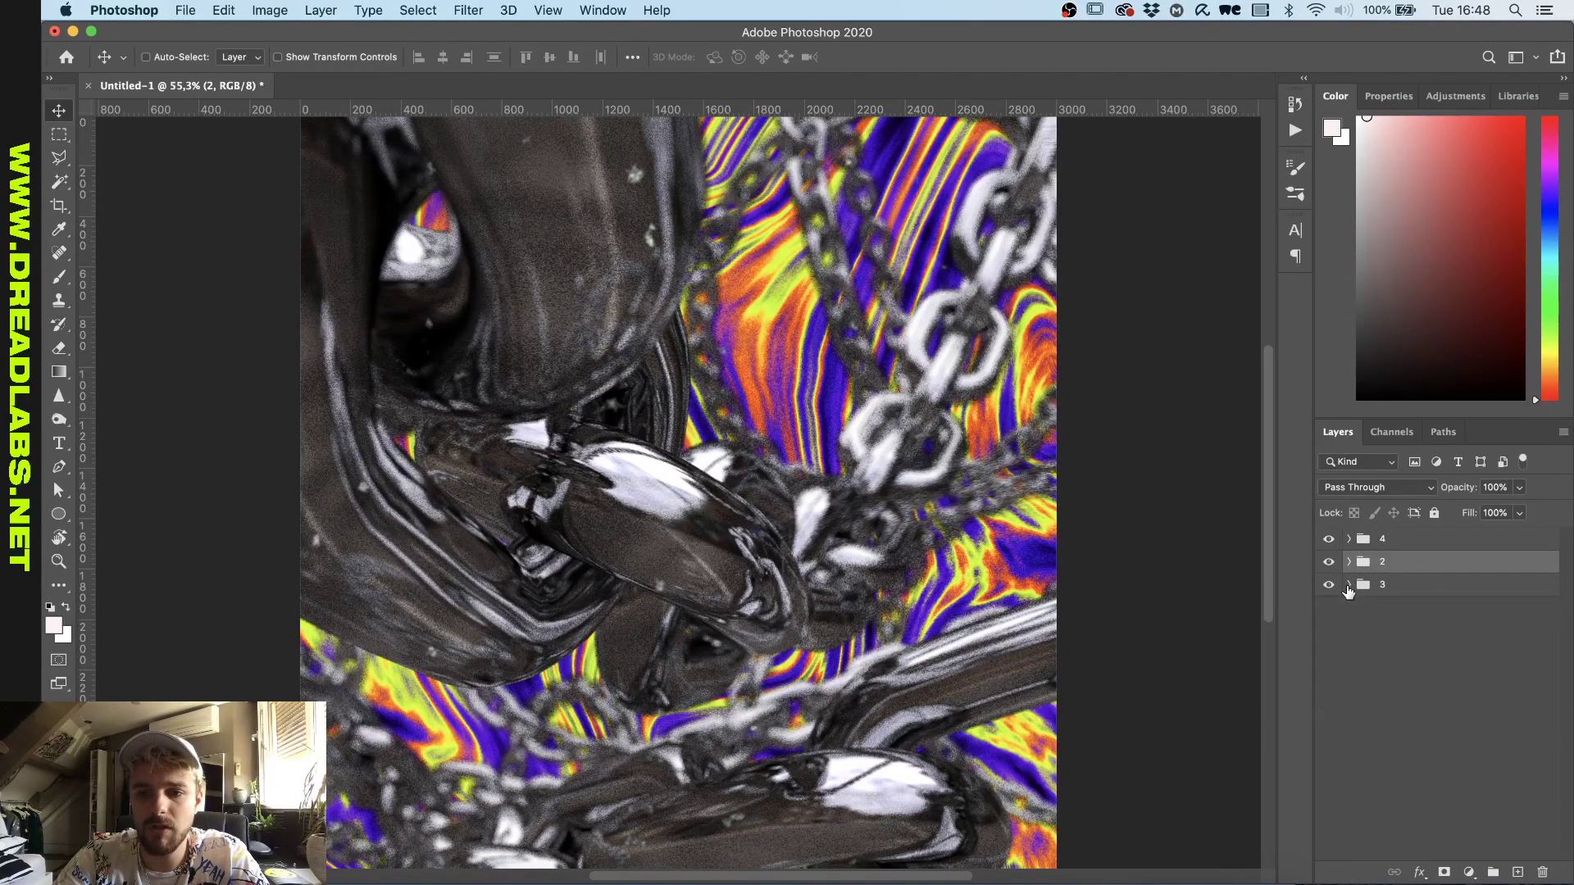
{"action": "left_click", "coordinate": [1349, 540]}
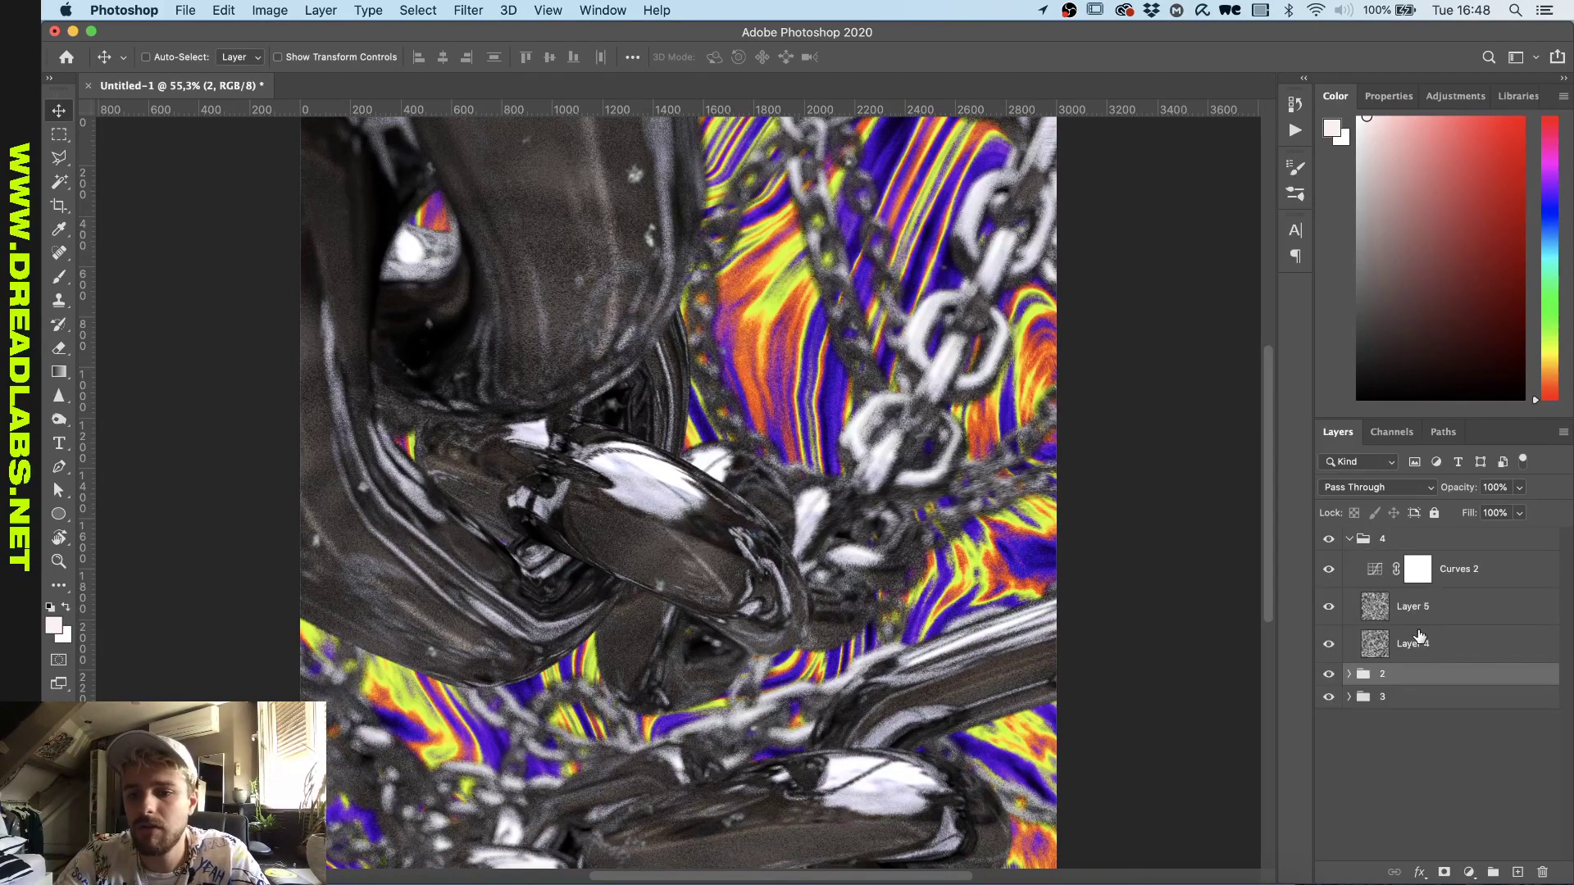
- Set group 4's Blend If This Layer black slider to 102 and apply it
{"action": "left_click", "coordinate": [1394, 539]}
{"action": "left_click", "coordinate": [1377, 487]}
{"action": "left_click", "coordinate": [1360, 357]}
{"action": "double_click", "coordinate": [1476, 540]}
{"action": "left_click_drag", "start_coordinate": [1119, 650], "coordinate": [1211, 644]}
{"action": "left_click", "coordinate": [1507, 358]}
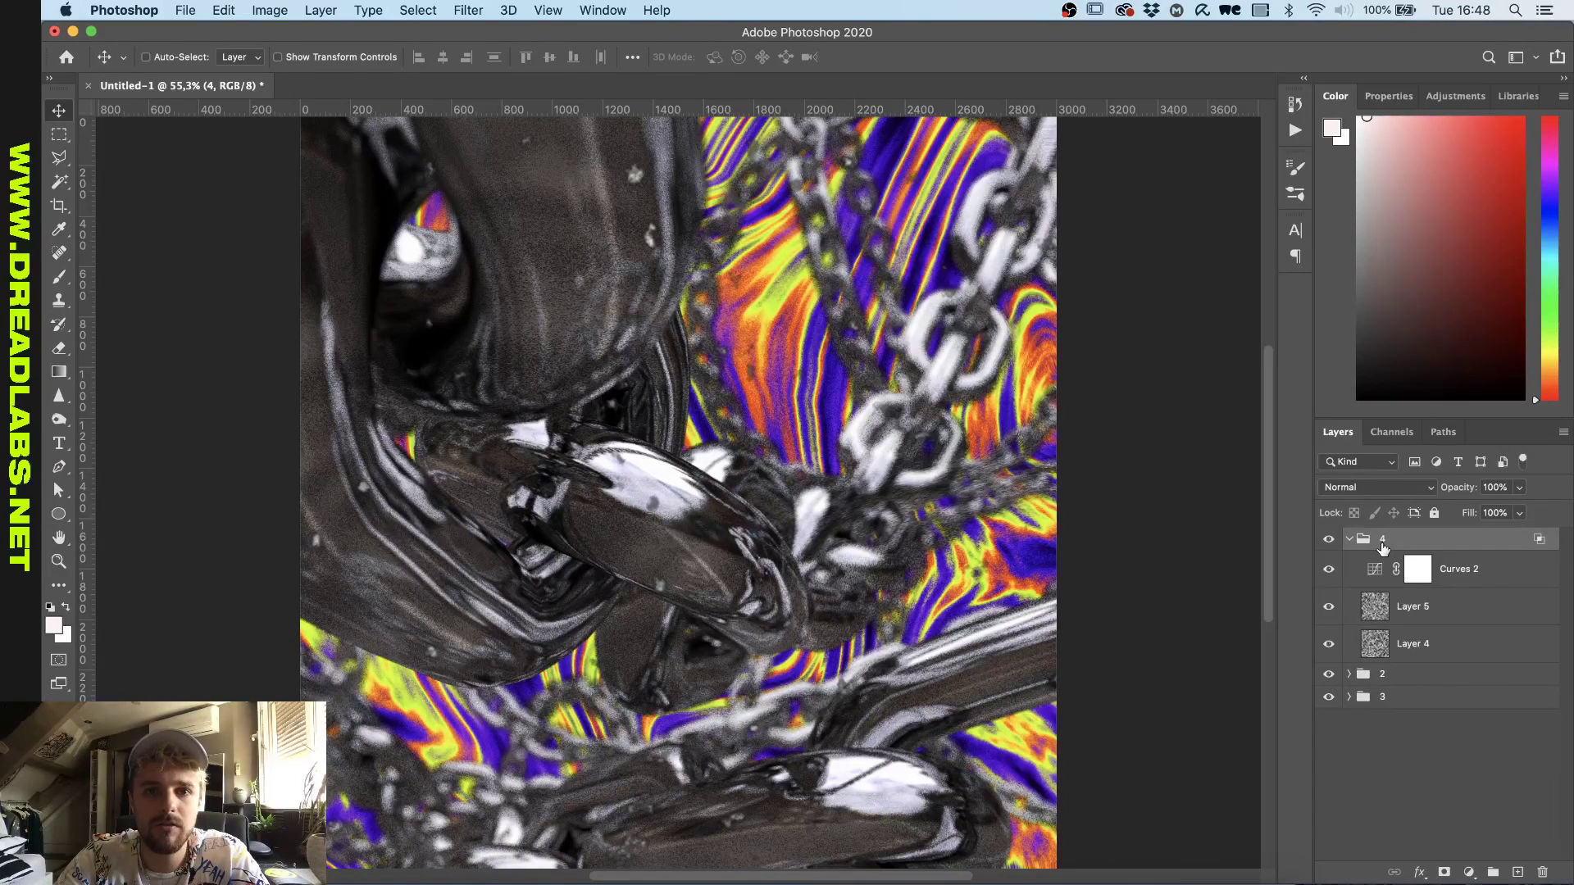
- Reopen group 4's layer style, close it unchanged and collapse group 4
{"action": "double_click", "coordinate": [1430, 541]}
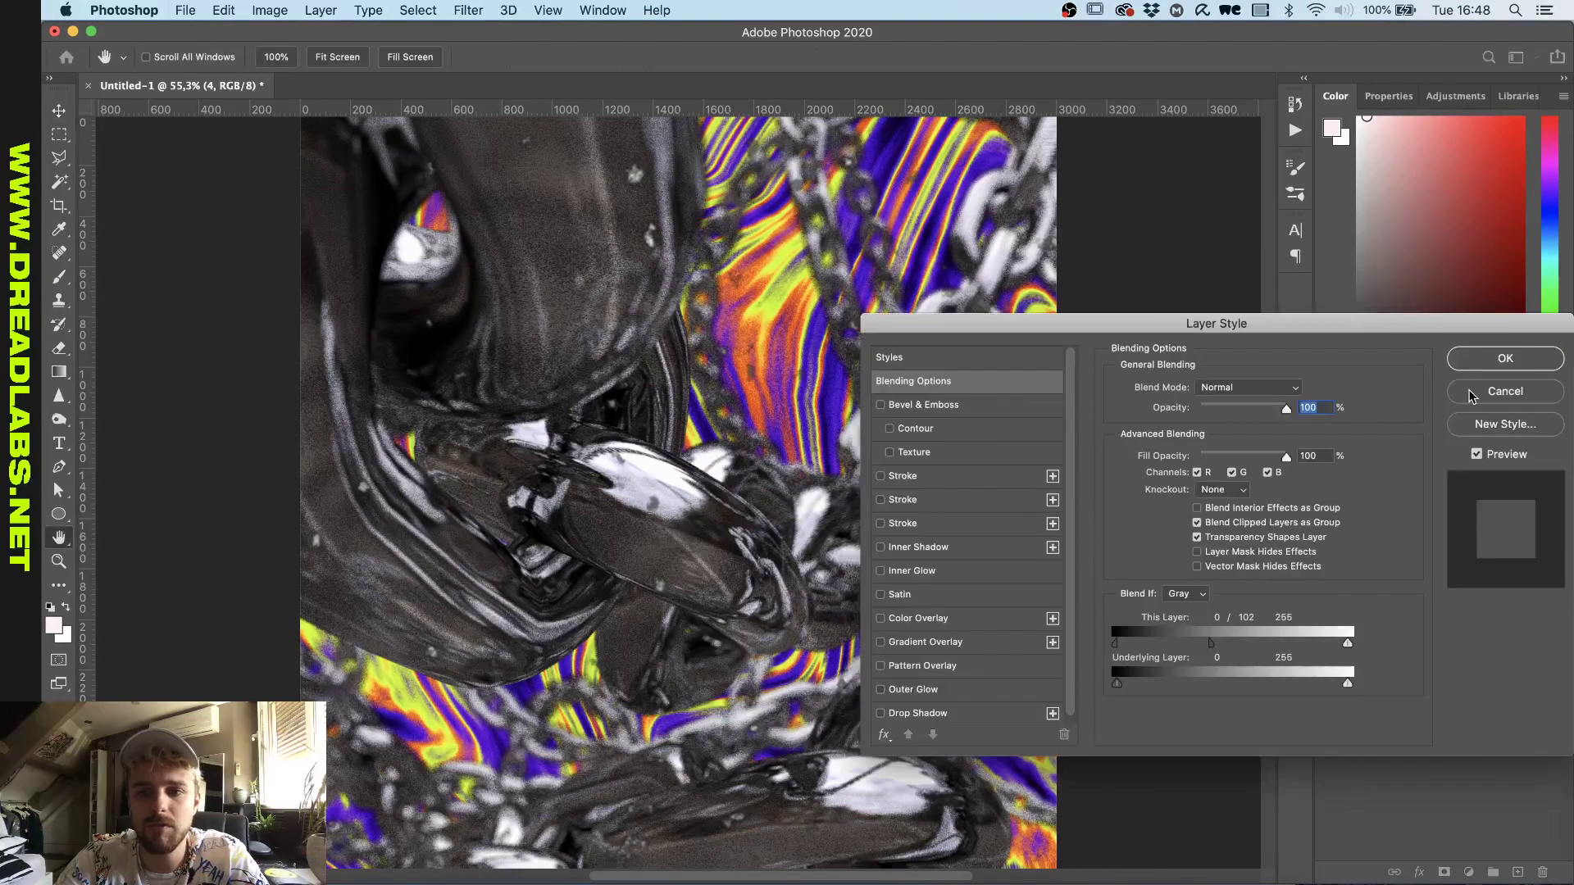
{"action": "left_click", "coordinate": [1475, 395]}
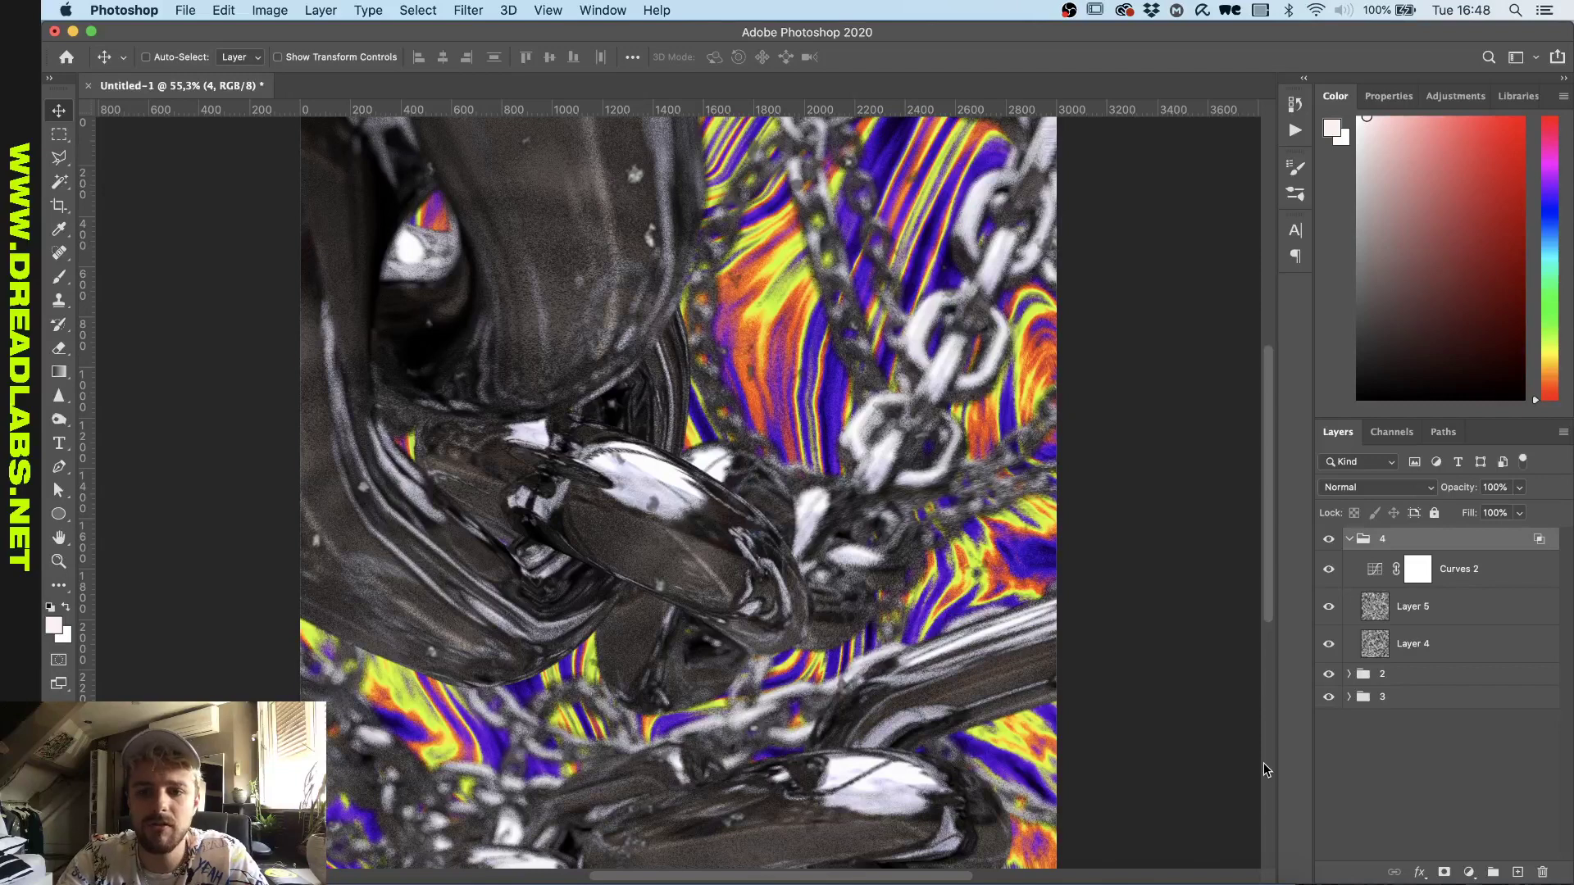
{"action": "left_click", "coordinate": [1348, 538]}
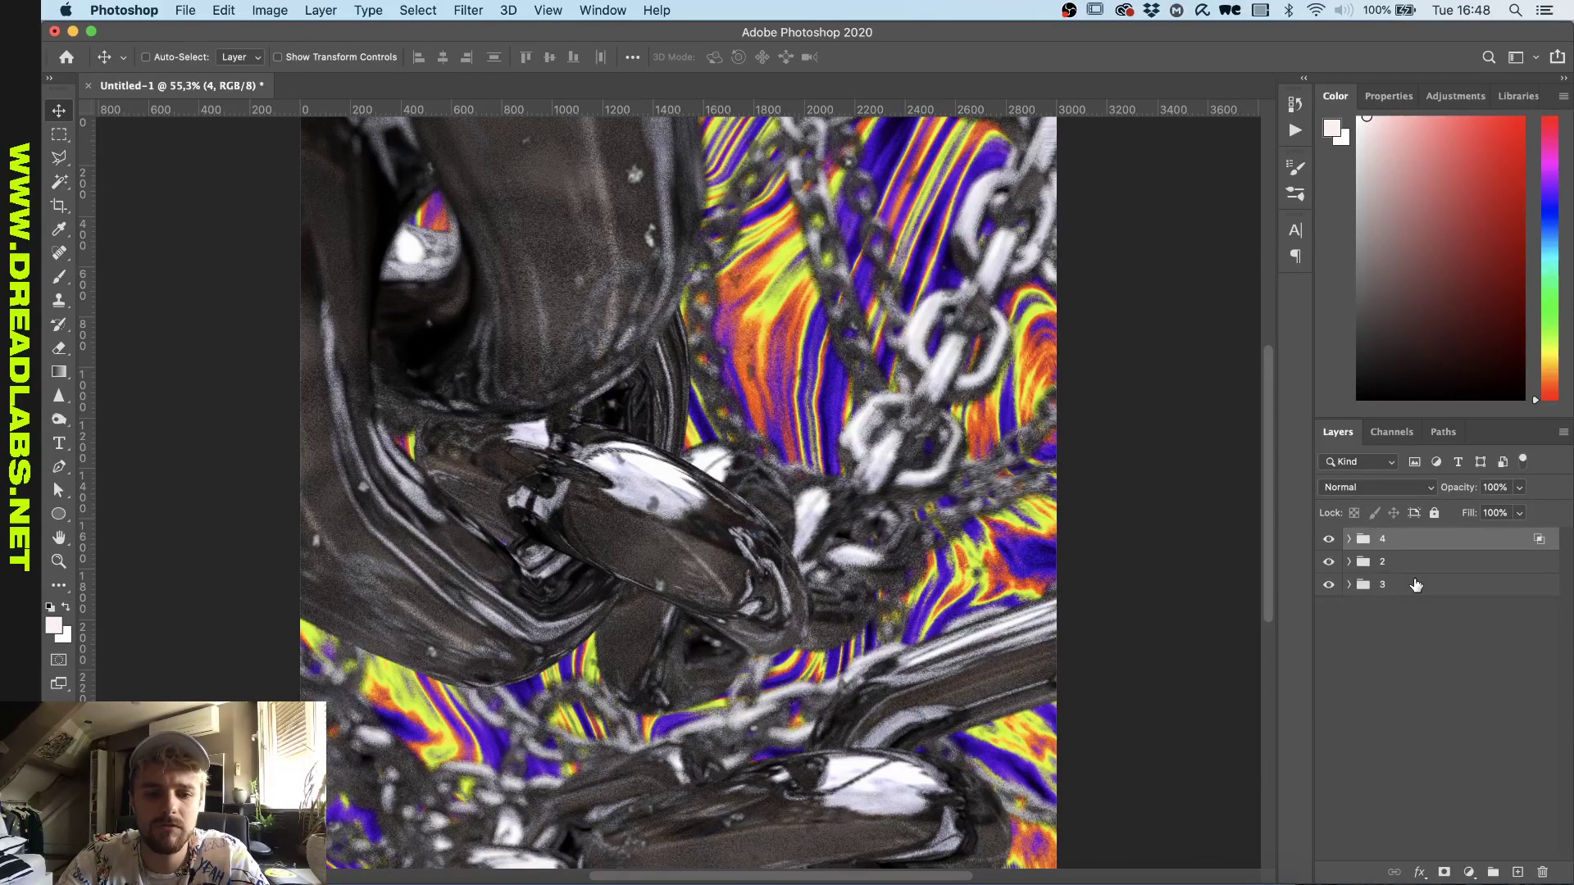
- Expand groups 2 and 3 and select Gradient Map 2's mask
{"action": "left_click", "coordinate": [1348, 562]}
{"action": "left_click", "coordinate": [1400, 592]}
{"action": "scroll", "coordinate": [1394, 487], "scroll_direction": "down", "scroll_amount": 3}
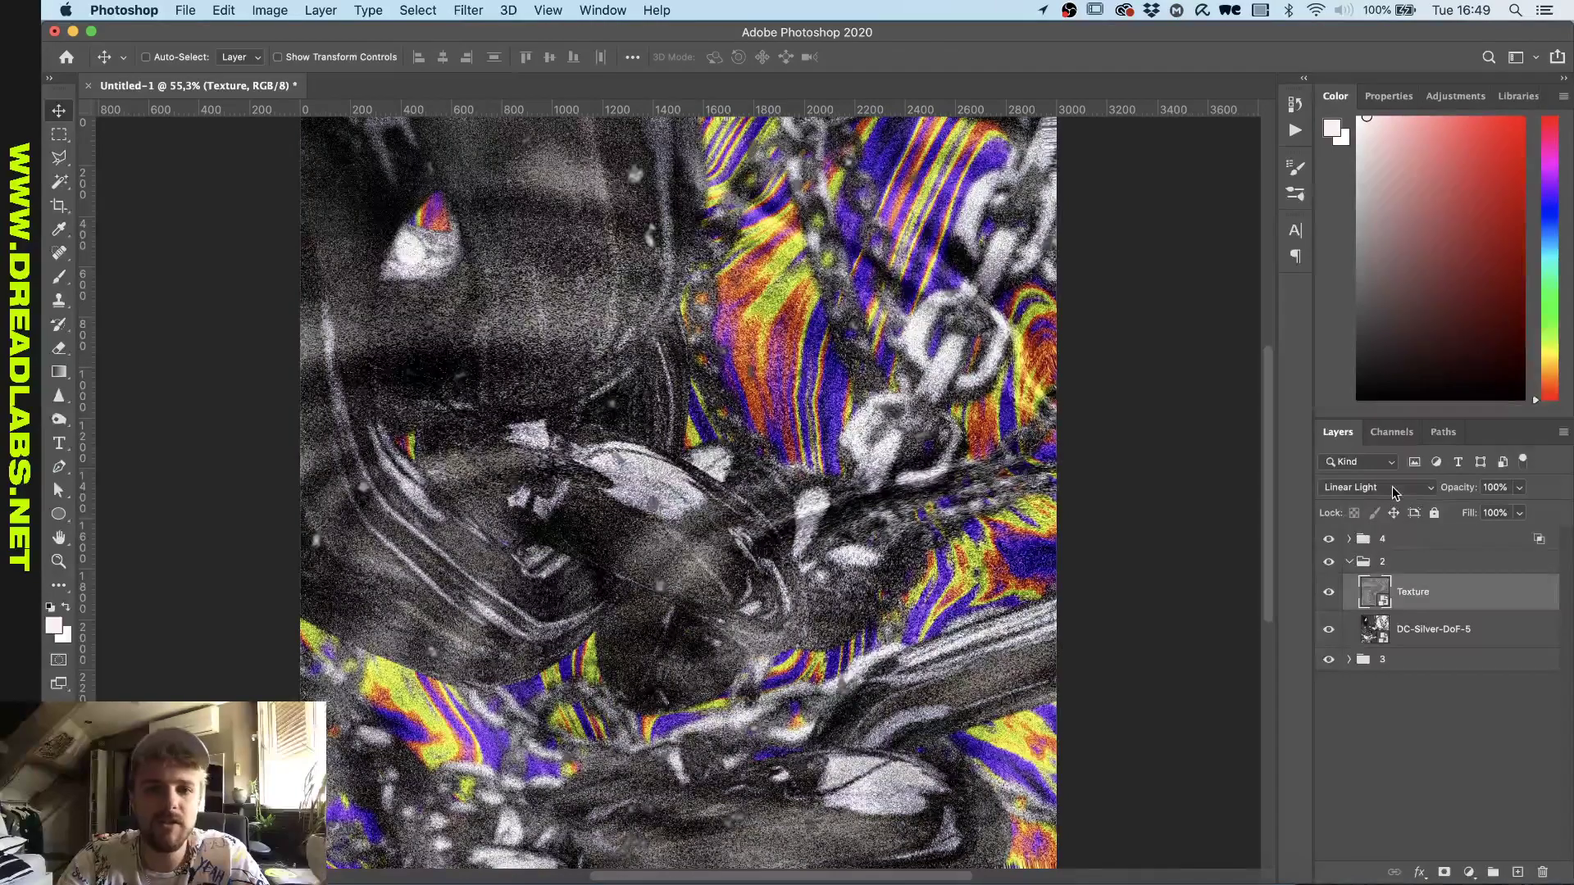
{"action": "left_click", "coordinate": [1349, 659]}
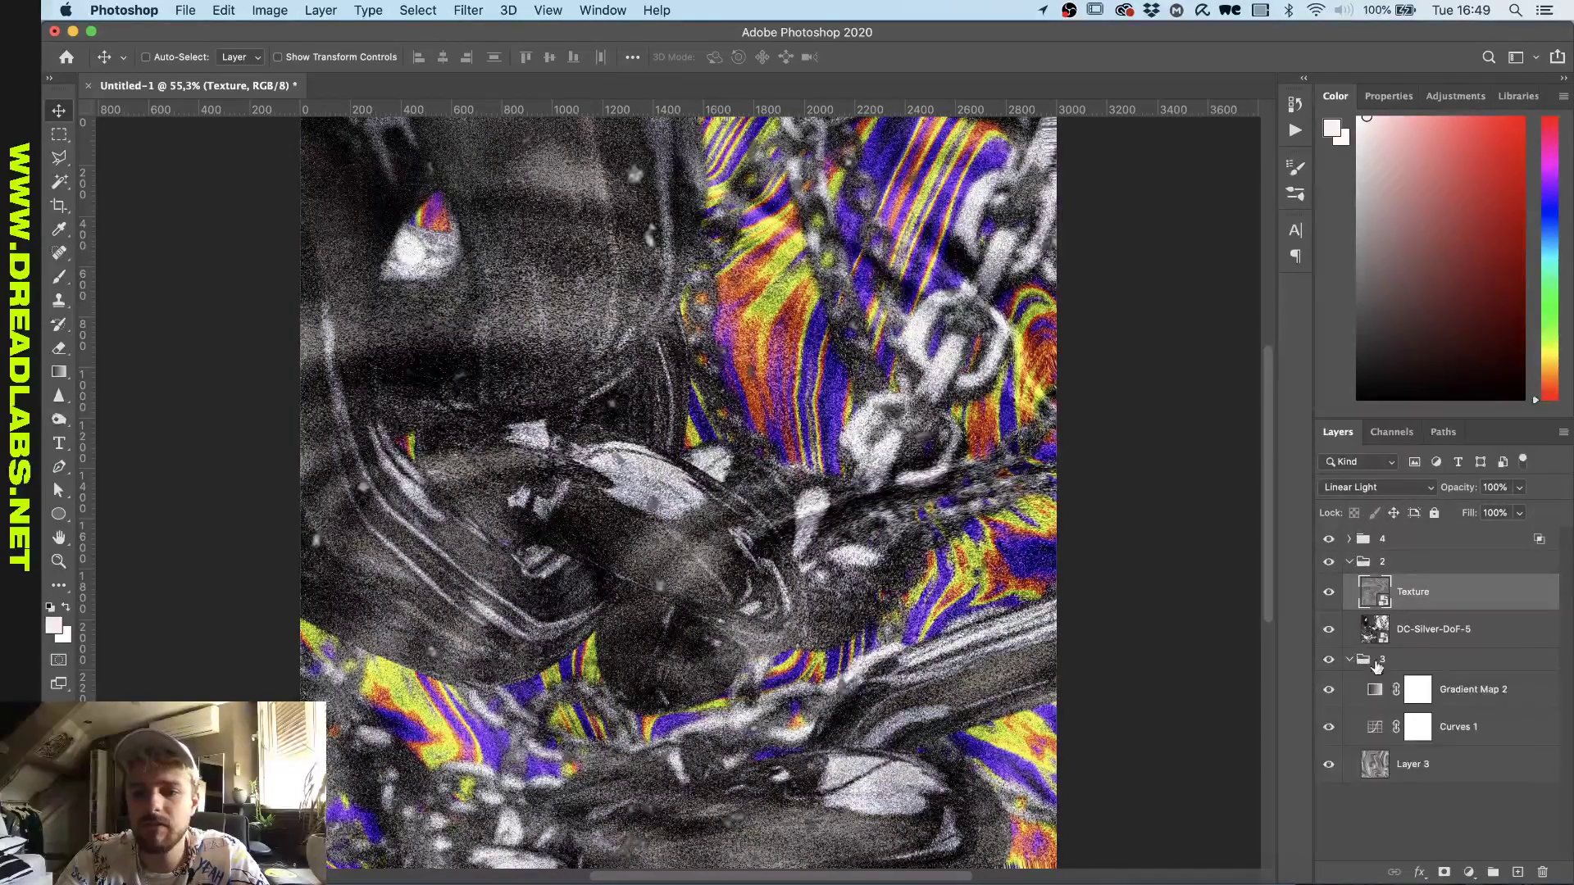
{"action": "left_click", "coordinate": [1417, 690]}
- Try a darkening Curves adjustment above Gradient Map 2, then remove it
{"action": "left_click", "coordinate": [1452, 96]}
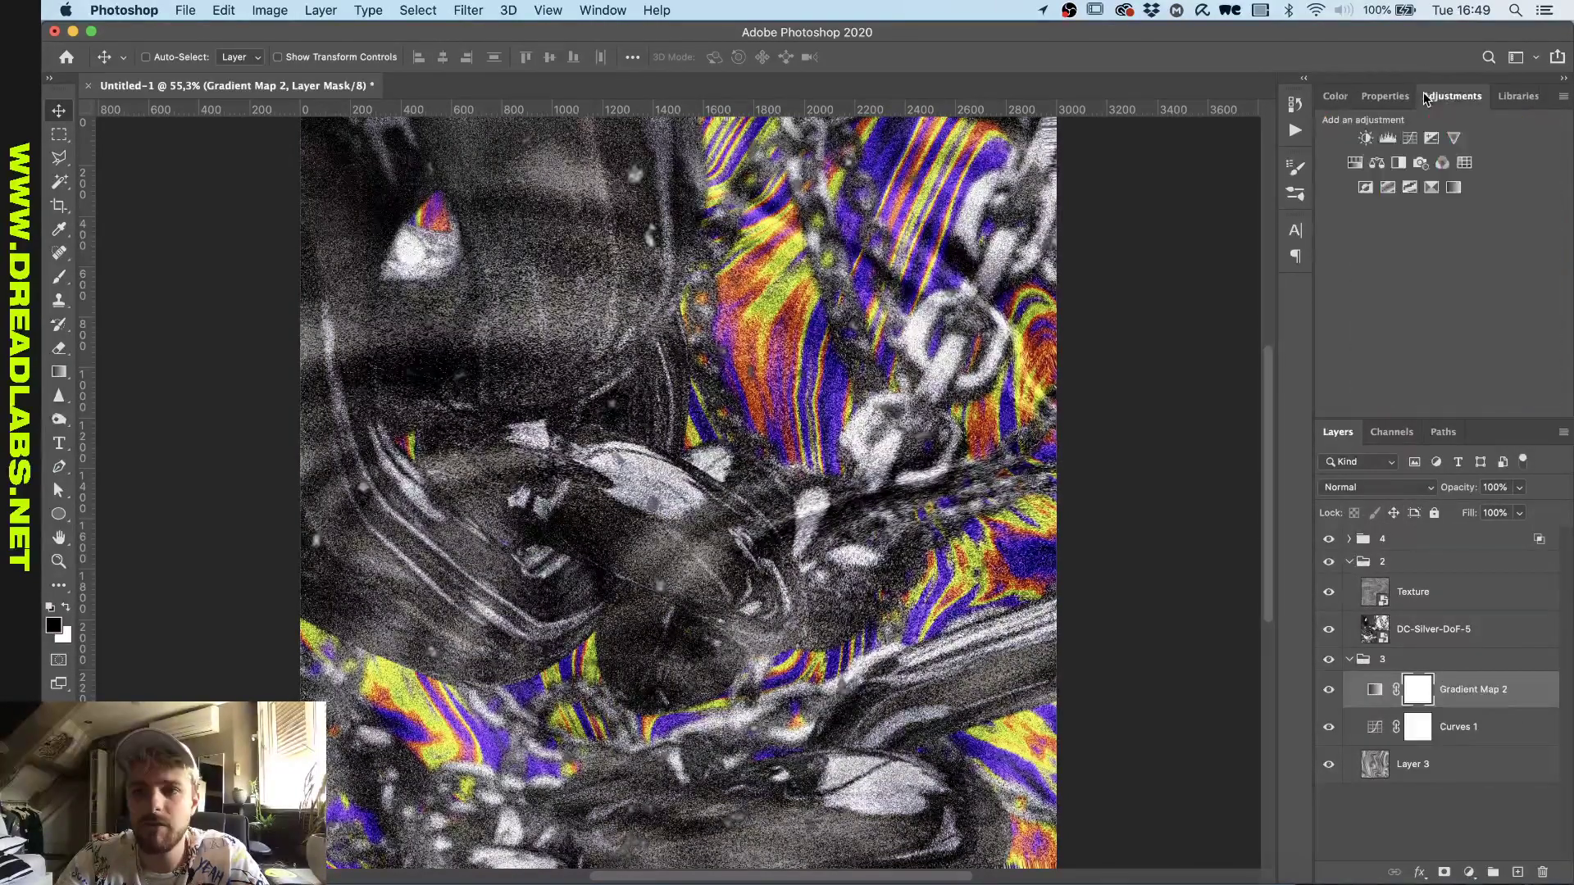
{"action": "left_click", "coordinate": [1402, 140]}
{"action": "left_click_drag", "start_coordinate": [1452, 291], "coordinate": [1498, 340]}
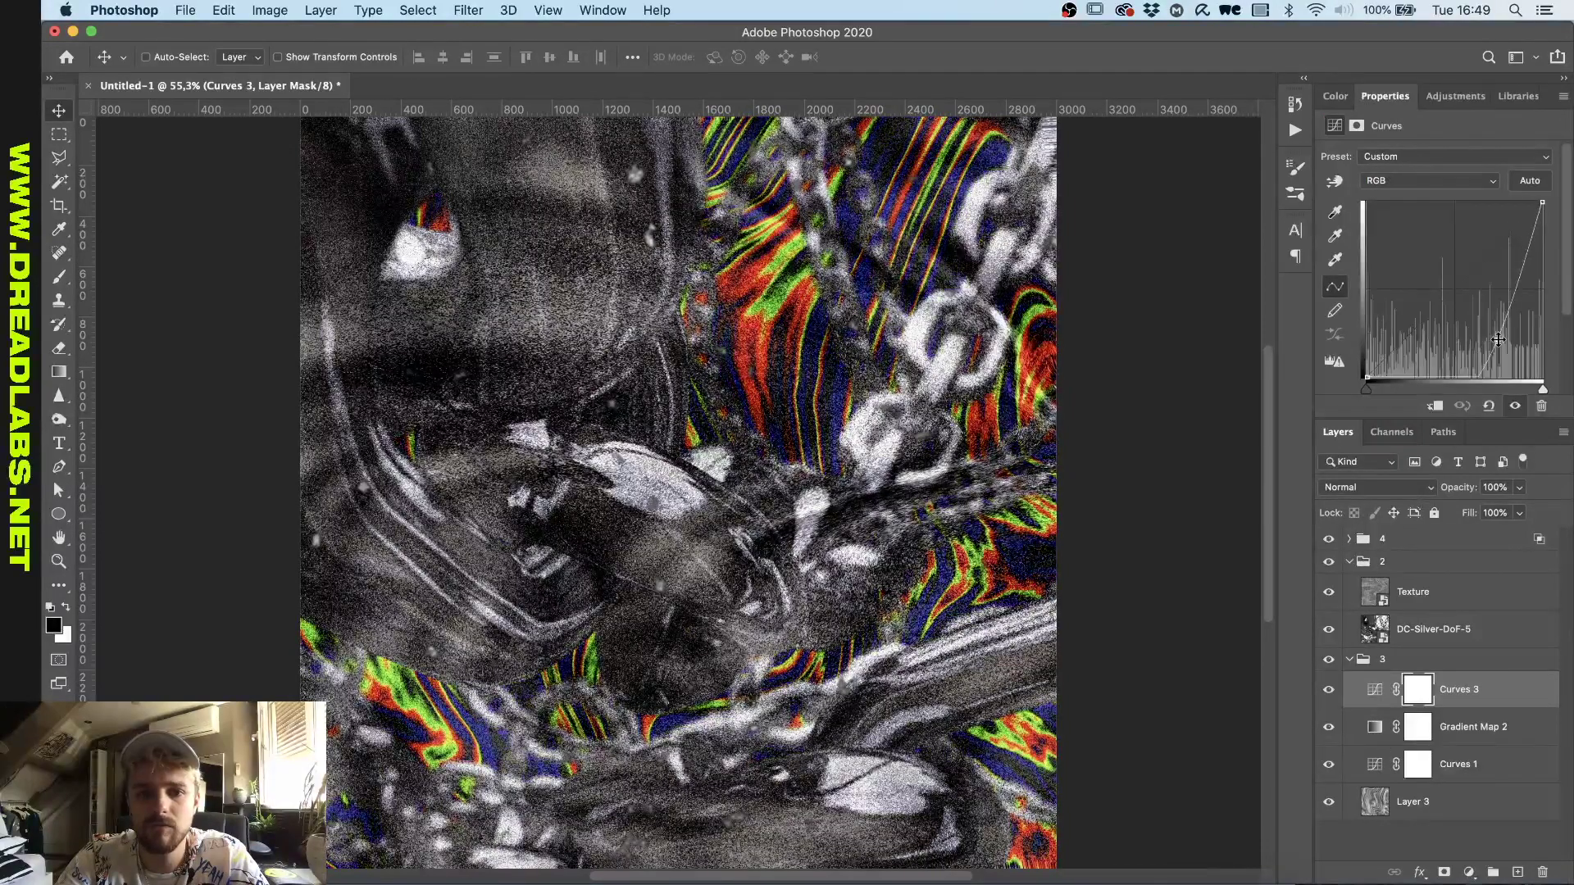
{"action": "key", "text": "BackSpace"}
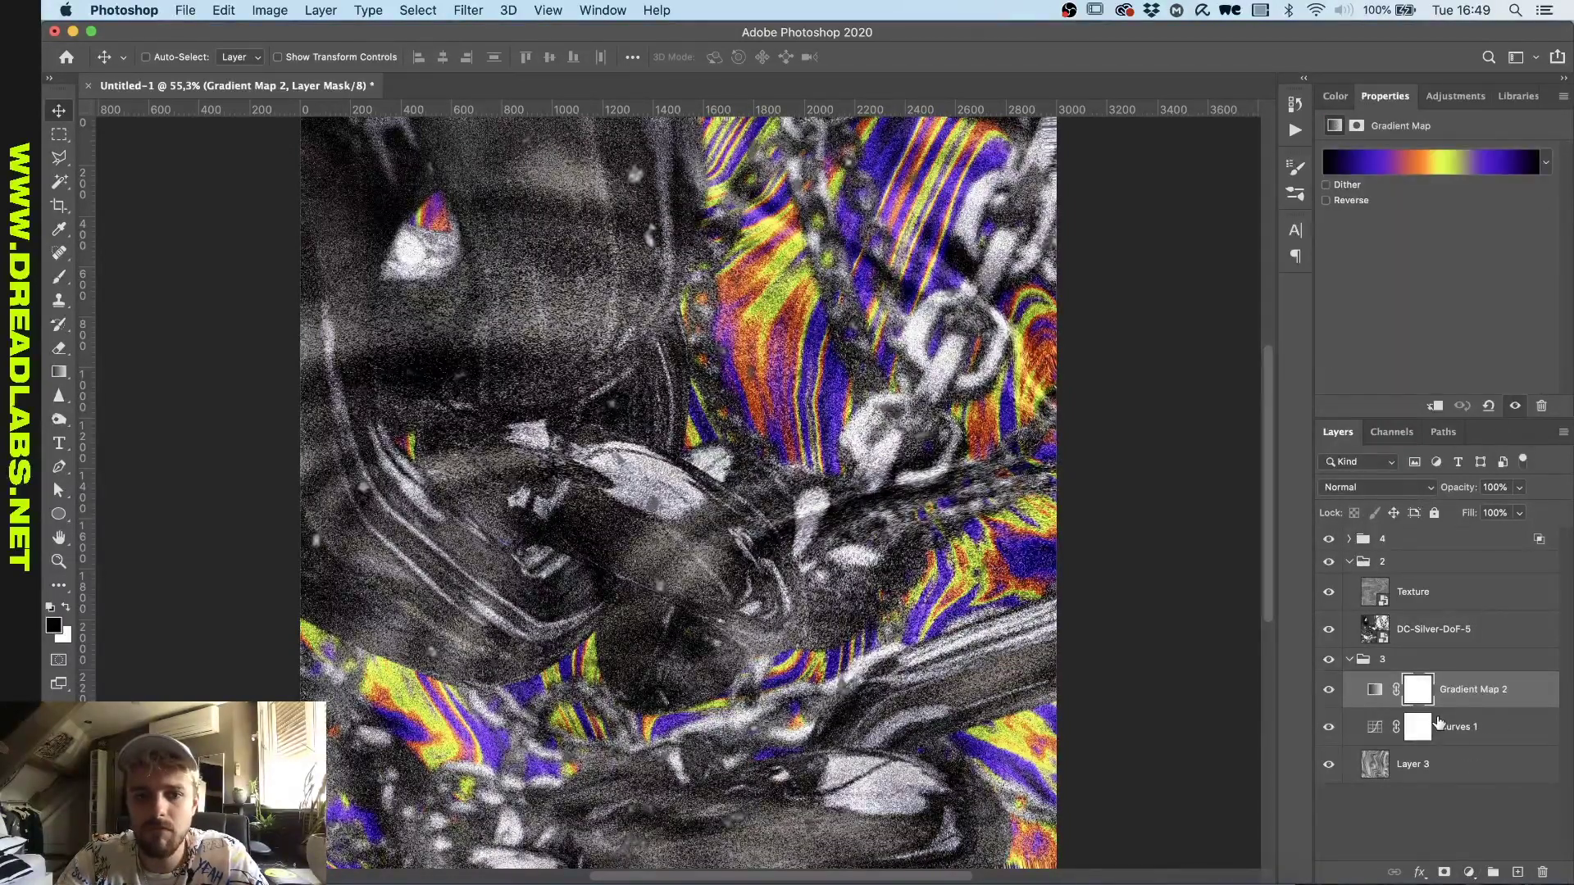
- Delete the DC-Silver-DoF-5 layer and collapse groups 2 and 3 in the Layers panel
{"action": "left_click", "coordinate": [1463, 639]}
{"action": "key", "text": "BackSpace"}
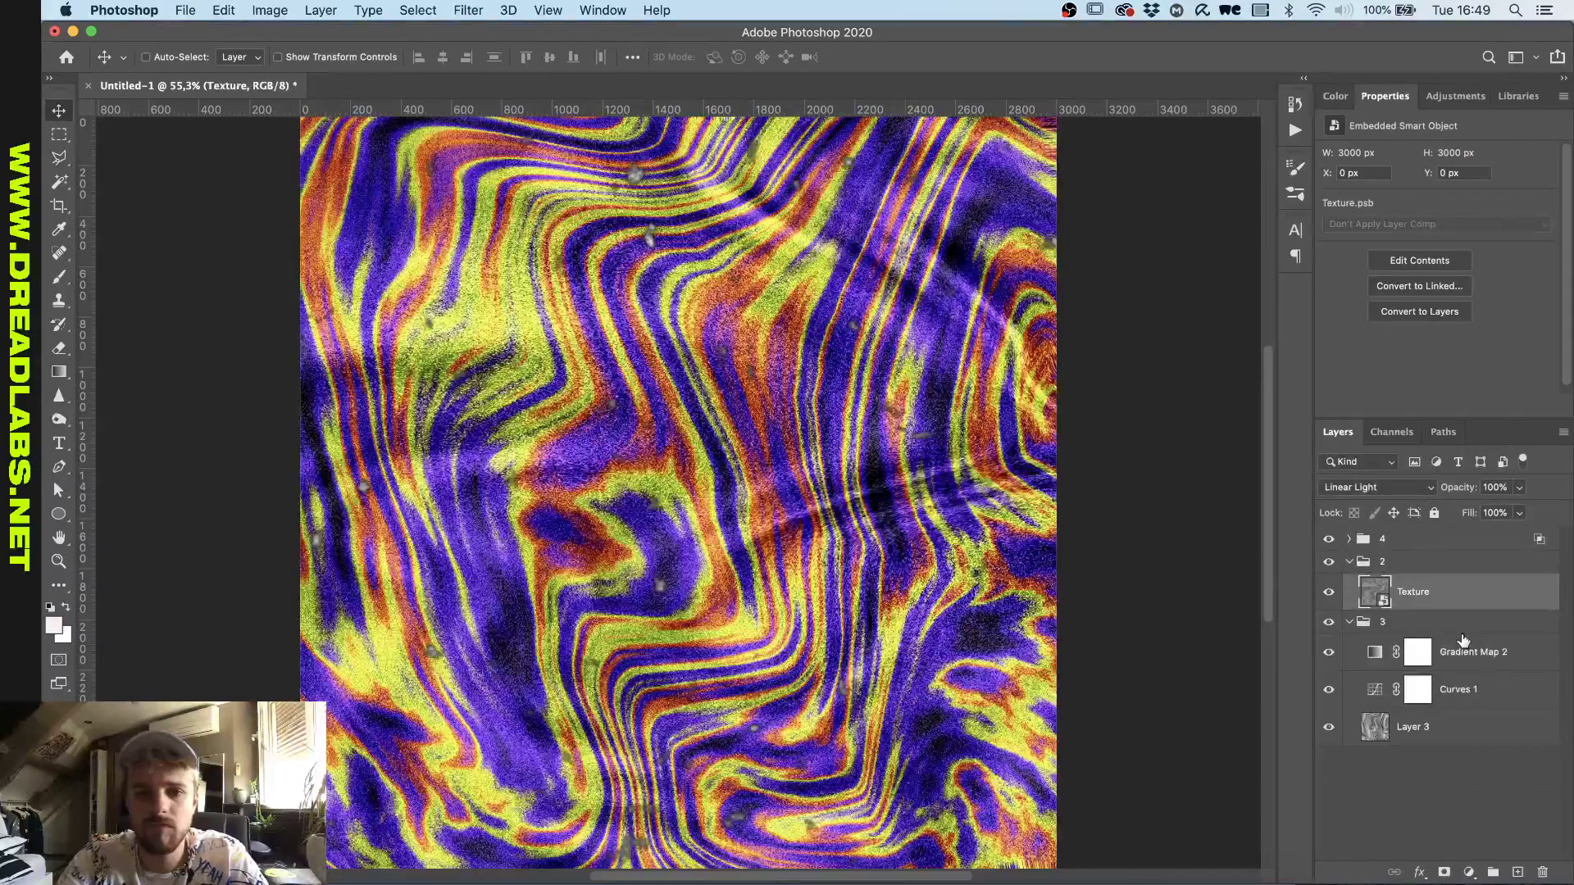
{"action": "scroll", "coordinate": [1223, 558], "scroll_direction": "down", "scroll_amount": 3}
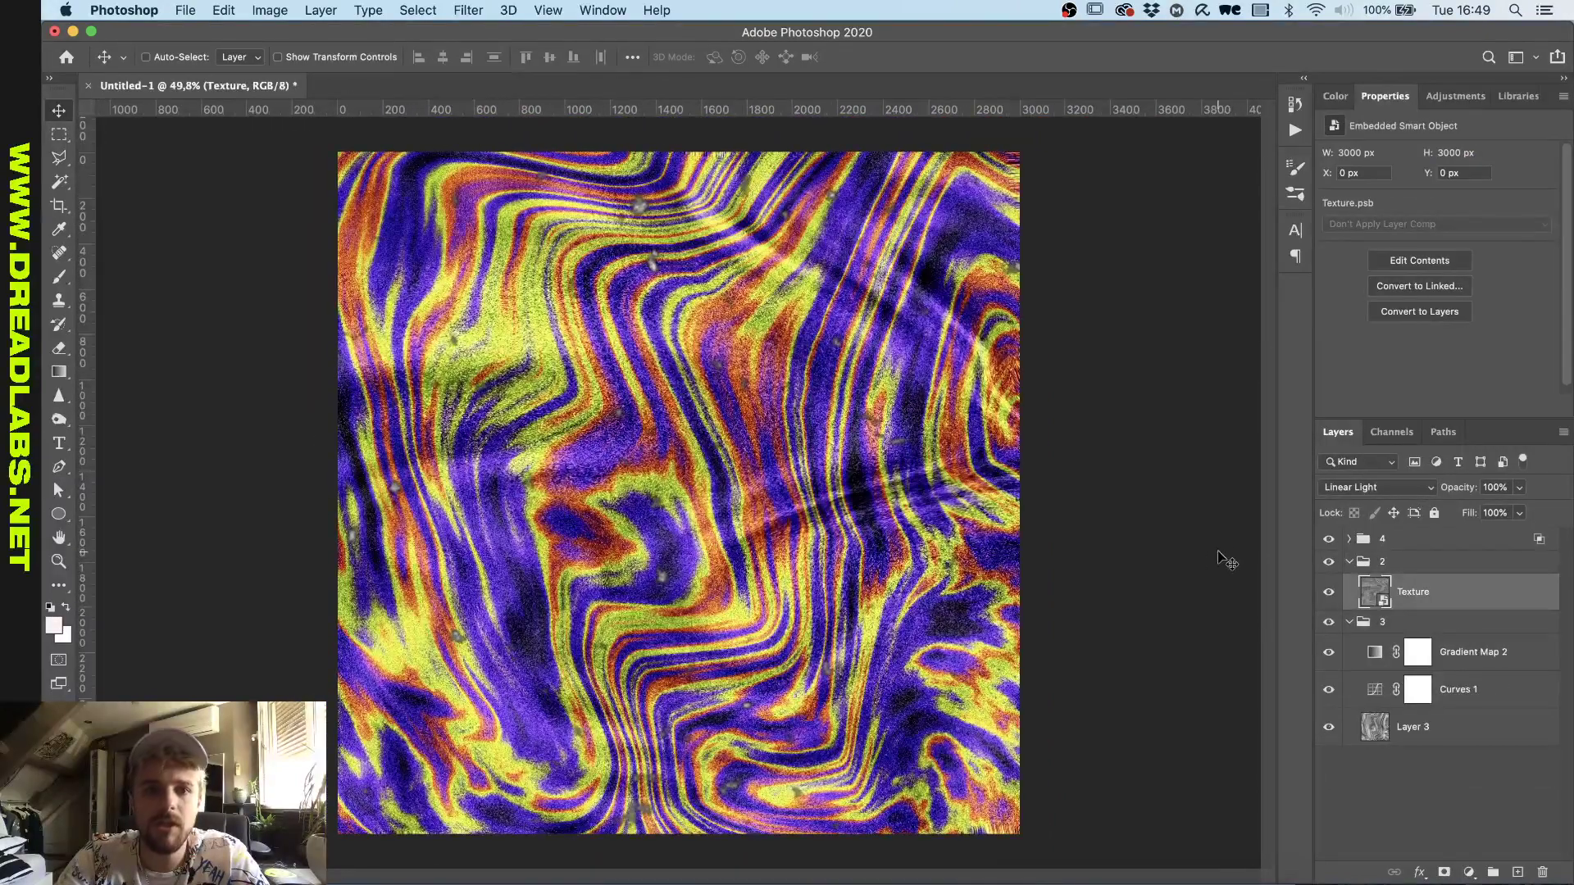
{"action": "scroll", "coordinate": [1222, 558], "scroll_direction": "up", "scroll_amount": 1}
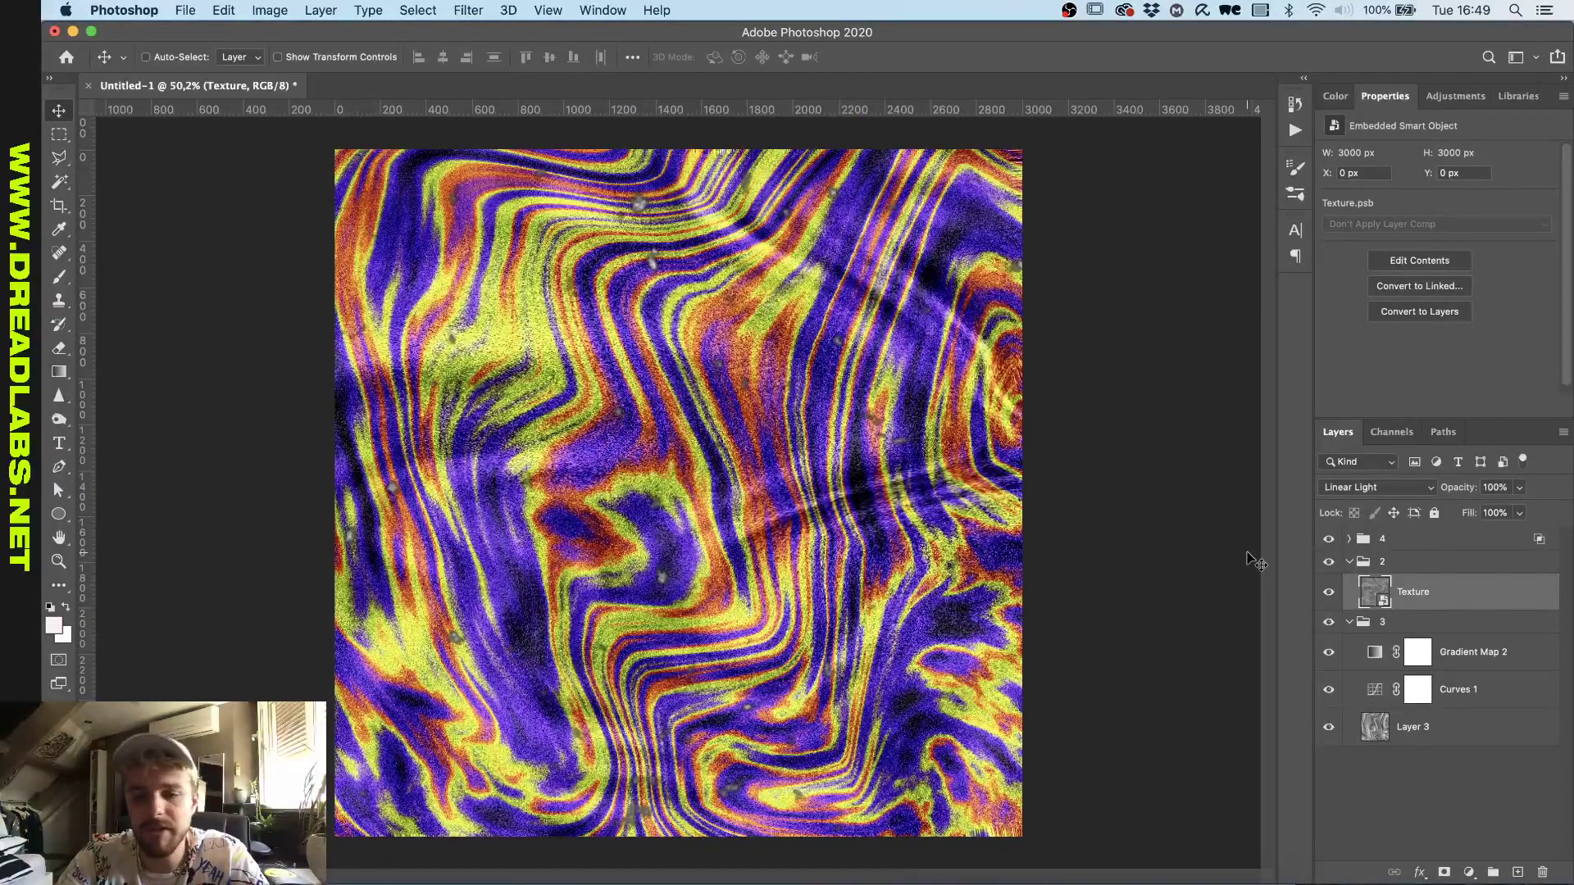
{"action": "left_click", "coordinate": [1349, 622], "text": "super"}
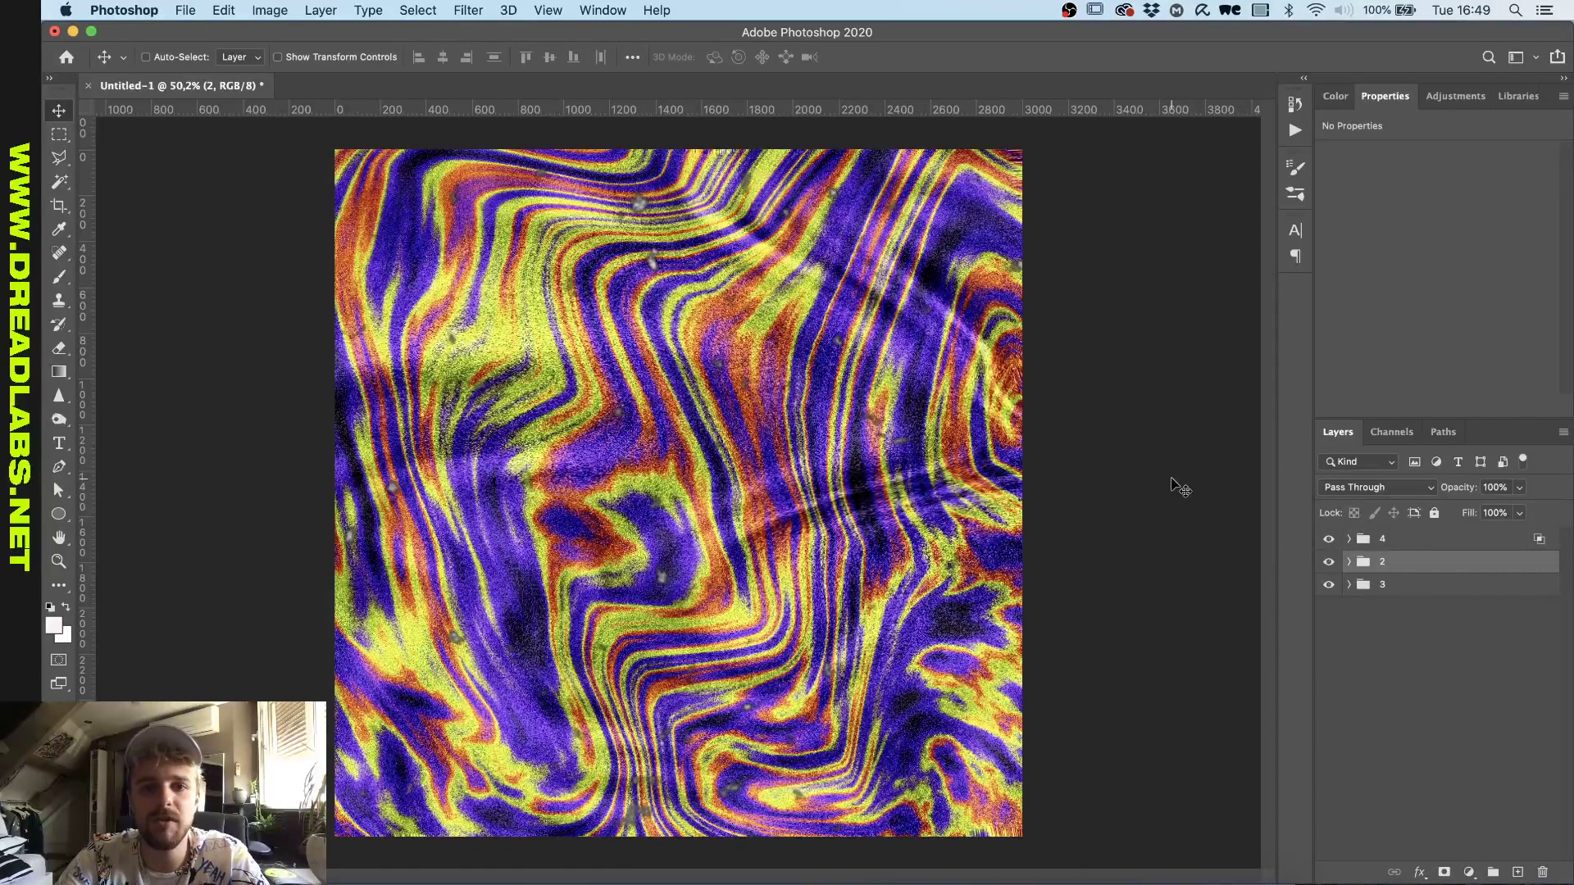
{"action": "scroll", "coordinate": [1180, 488], "scroll_direction": "up", "scroll_amount": 1}
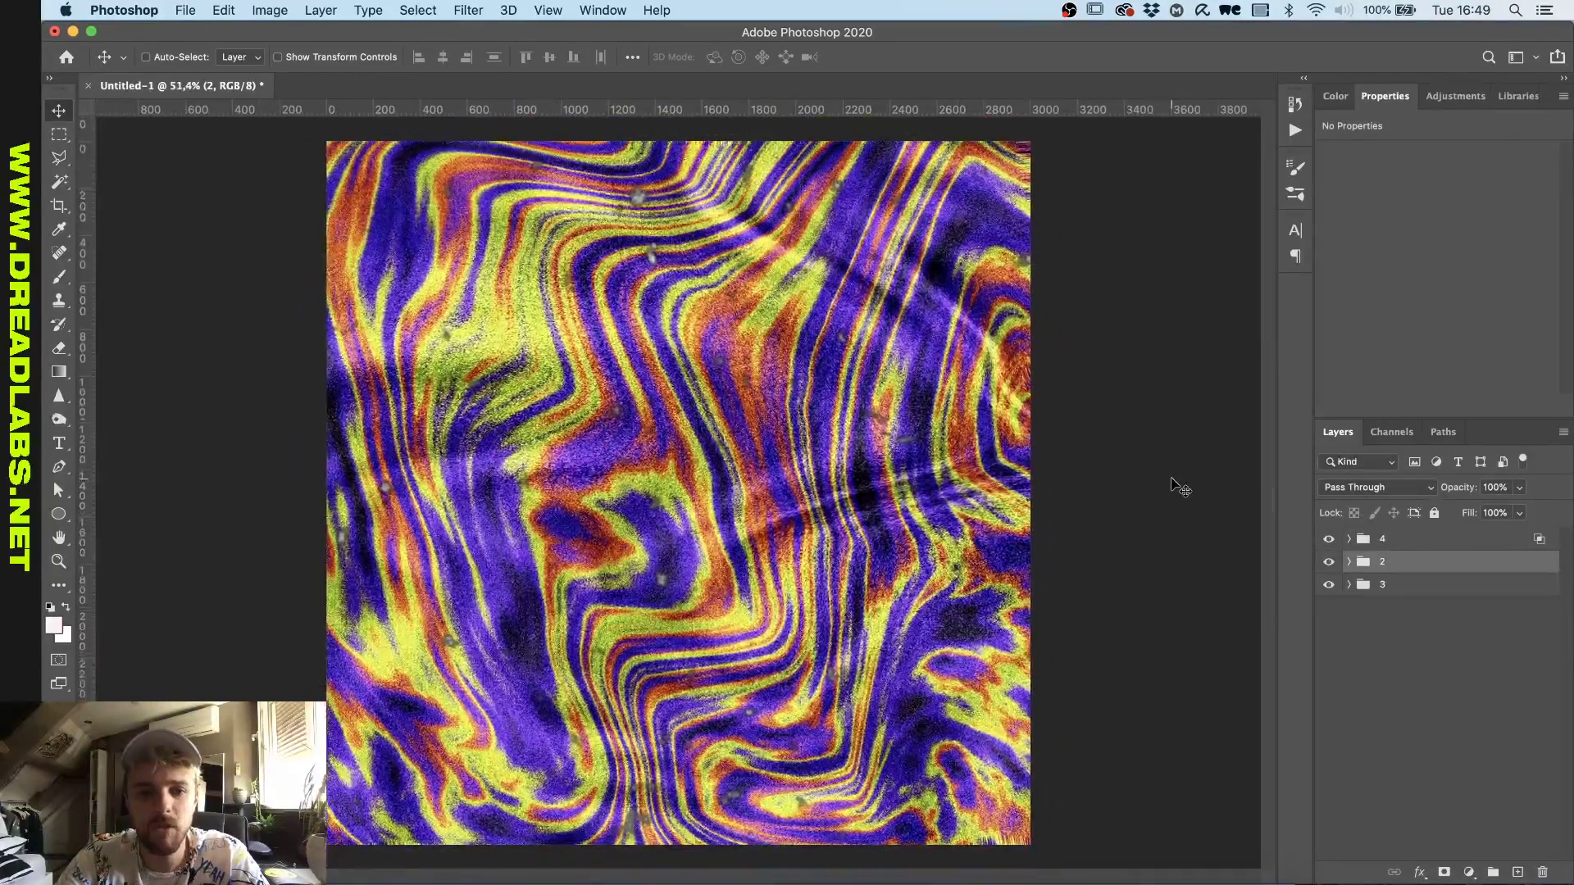